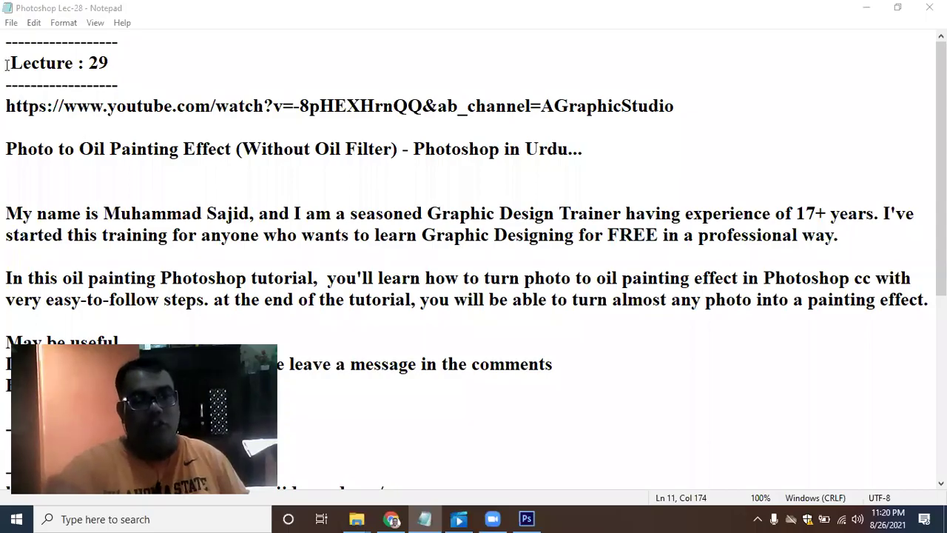
Highlight the Lecture heading and tutorial title in the notes, then show the finished-portrait video
{"action": "mouse_move", "coordinate": [7, 64]}
{"action": "left_mouse_down"}
{"action": "mouse_move", "coordinate": [103, 65]}
{"action": "mouse_move", "coordinate": [111, 76]}
{"action": "left_mouse_up"}
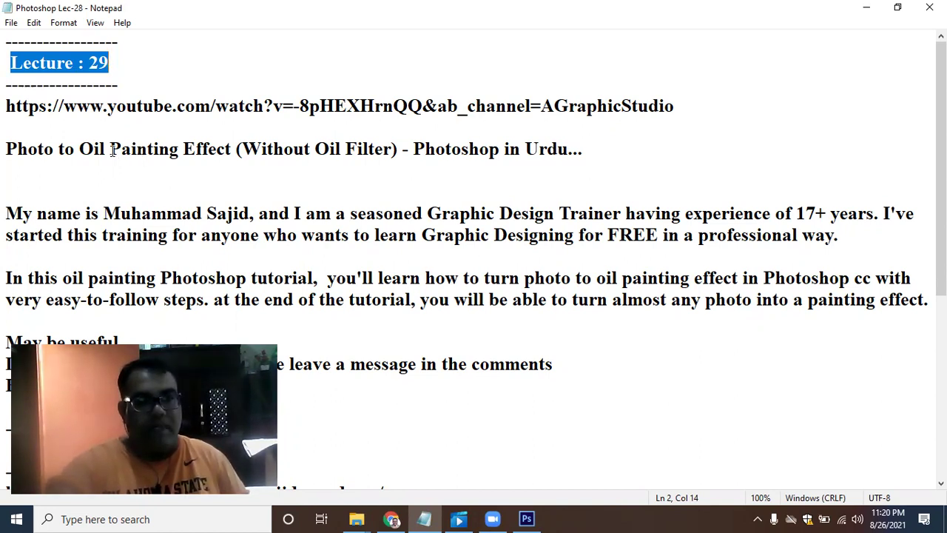
{"action": "left_click_drag", "start_coordinate": [111, 151], "coordinate": [307, 153]}
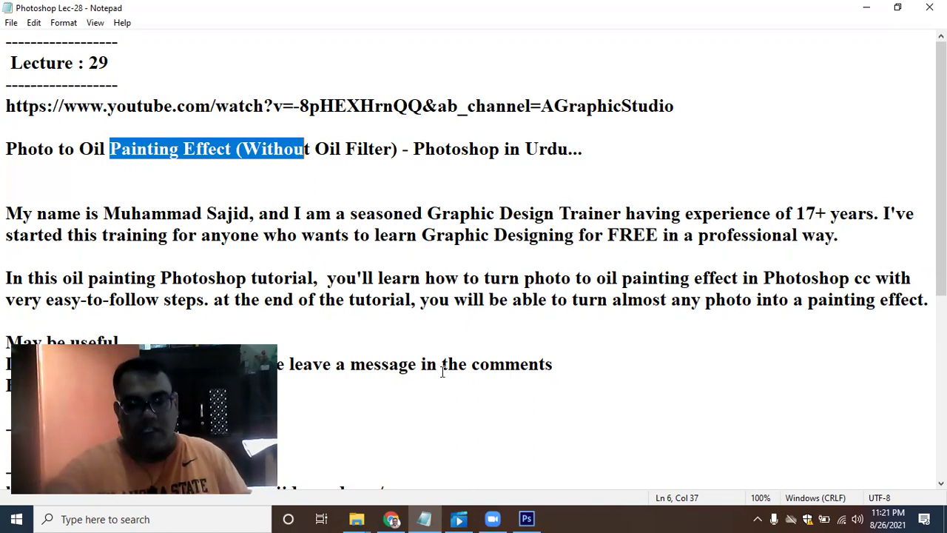
{"action": "left_click", "coordinate": [458, 518]}
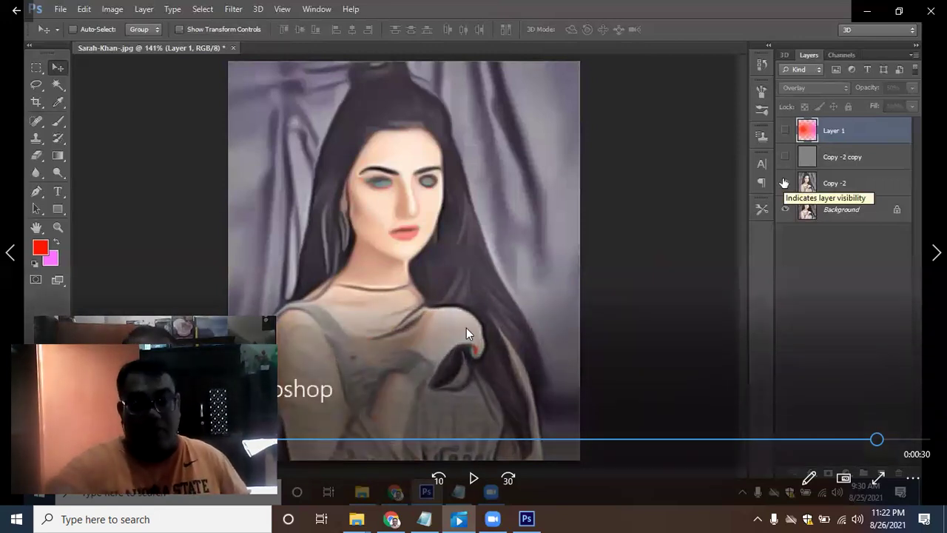
Return to the notes and select the Lecture : 29 heading and the oil painting tutorial title
{"action": "left_click", "coordinate": [420, 517]}
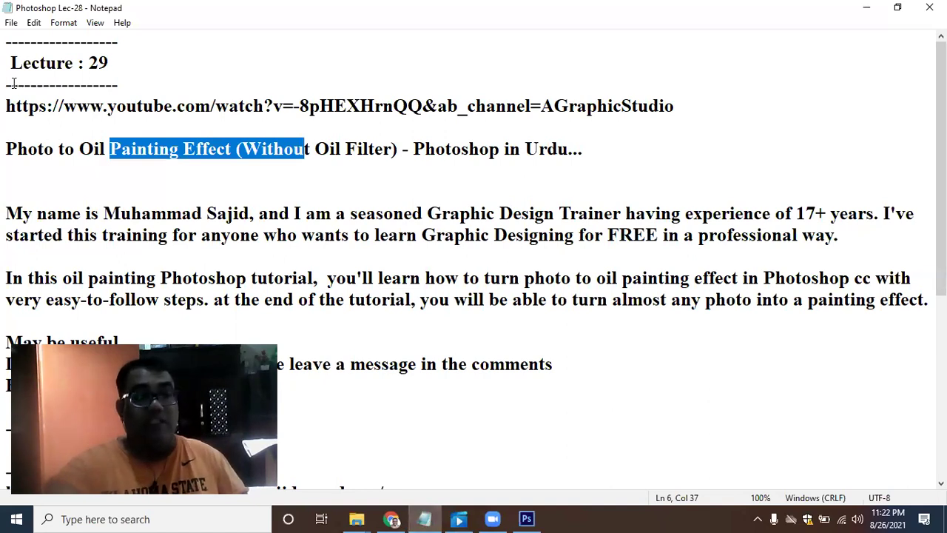
{"action": "left_click_drag", "start_coordinate": [11, 63], "coordinate": [111, 62]}
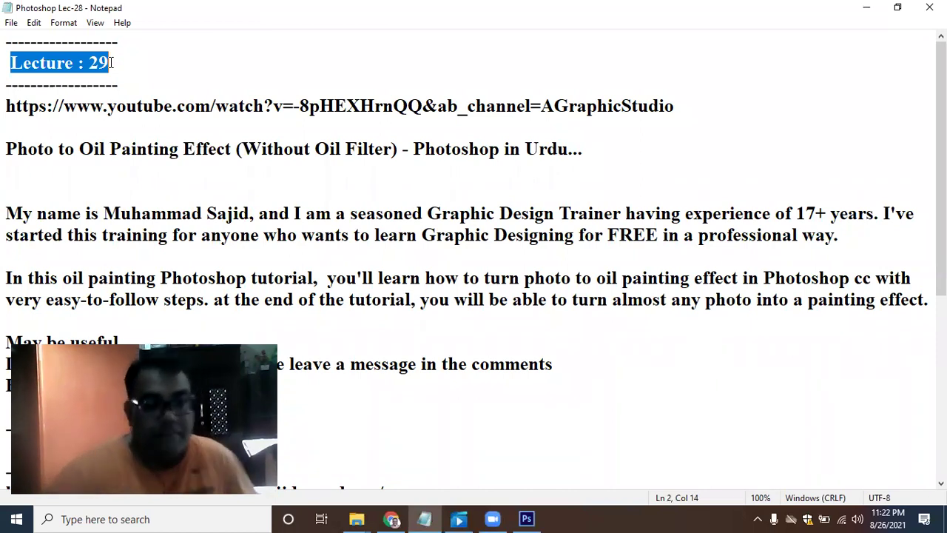
{"action": "left_click", "coordinate": [111, 62]}
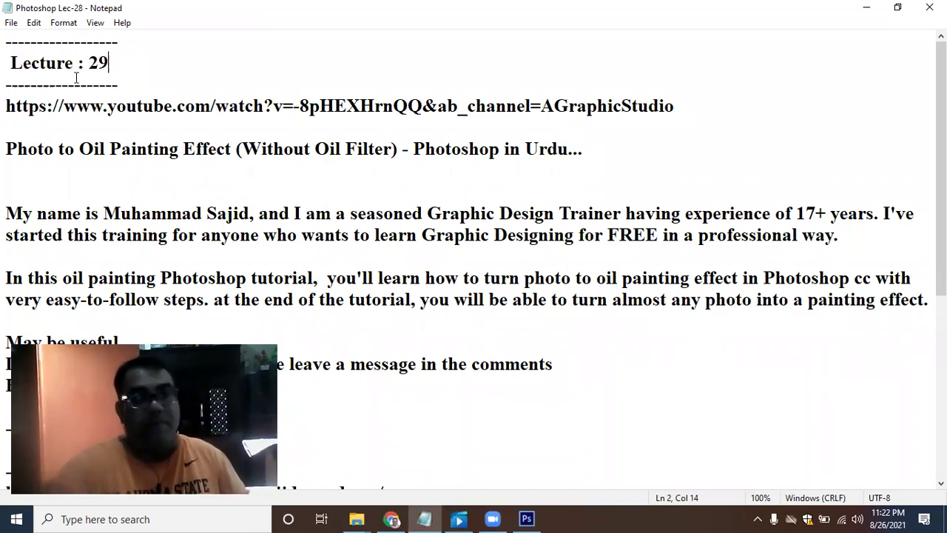
{"action": "mouse_move", "coordinate": [6, 149]}
{"action": "left_mouse_down"}
{"action": "mouse_move", "coordinate": [285, 159]}
{"action": "mouse_move", "coordinate": [585, 151]}
{"action": "left_mouse_up"}
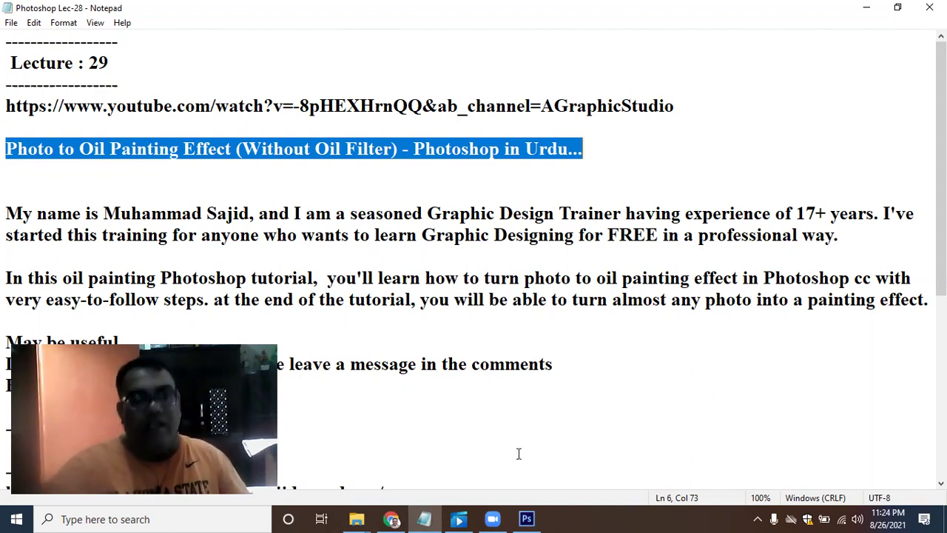
{"action": "mouse_move", "coordinate": [492, 519]}
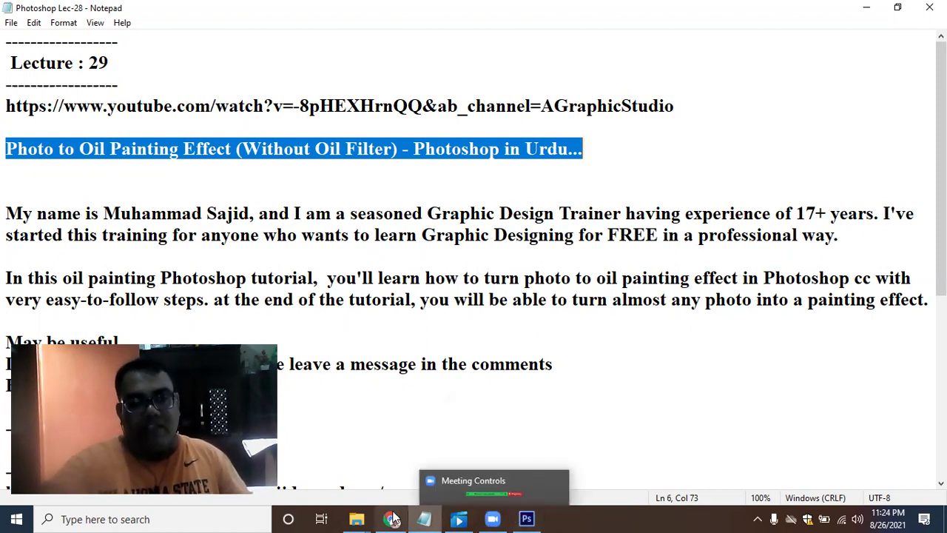
Browse the Google Images oil painting effect examples, then switch to Photoshop
{"action": "left_click", "coordinate": [393, 519]}
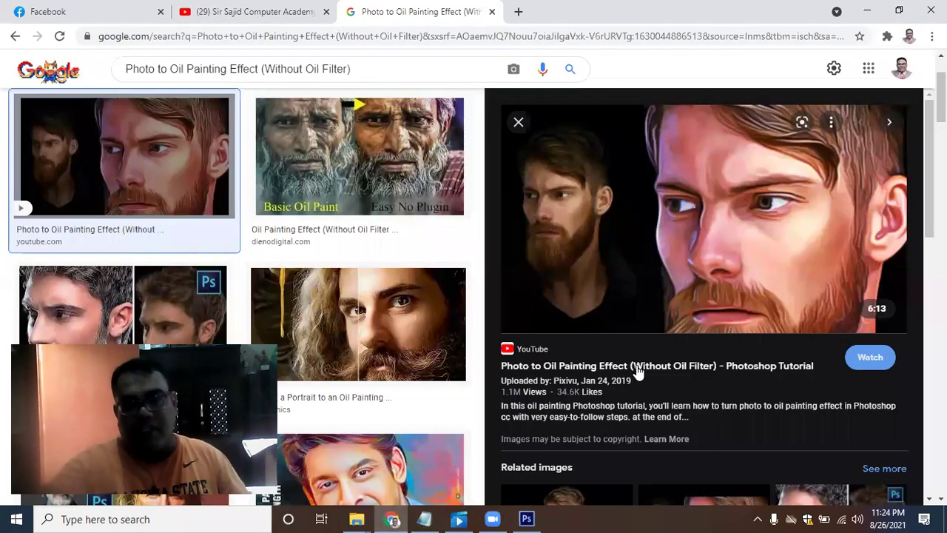
{"action": "scroll", "coordinate": [672, 293], "scroll_direction": "down", "scroll_amount": 1}
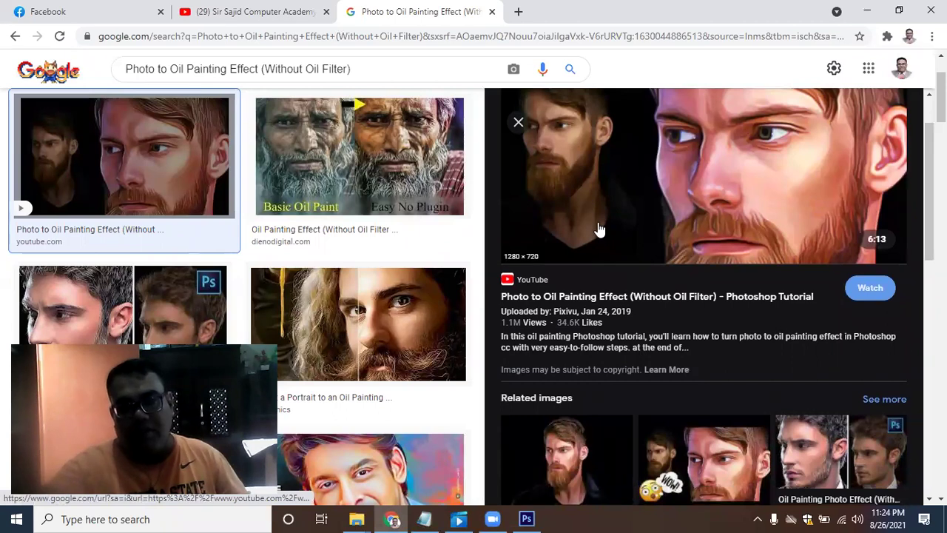
{"action": "scroll", "coordinate": [600, 229], "scroll_direction": "up", "scroll_amount": 1}
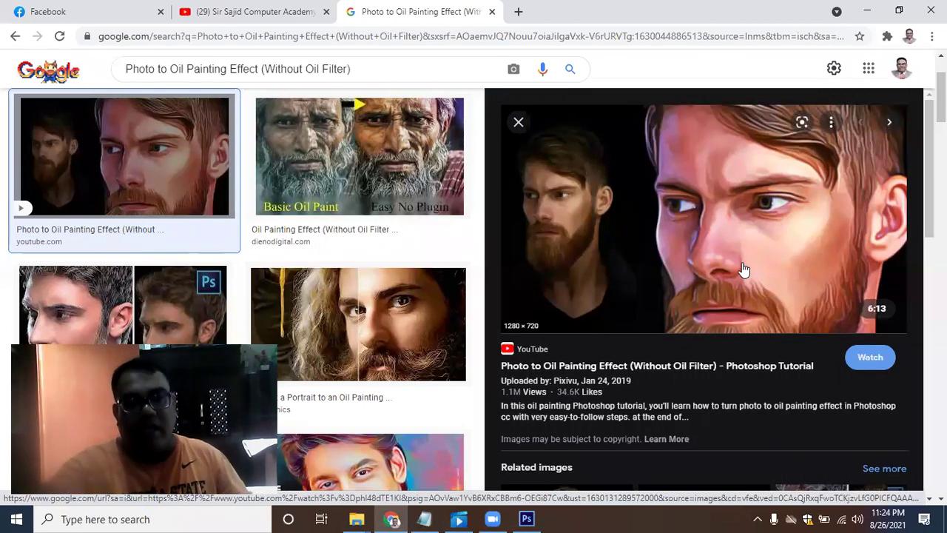
{"action": "scroll", "coordinate": [680, 274], "scroll_direction": "down", "scroll_amount": 3}
{"action": "scroll", "coordinate": [684, 281], "scroll_direction": "down", "scroll_amount": 2}
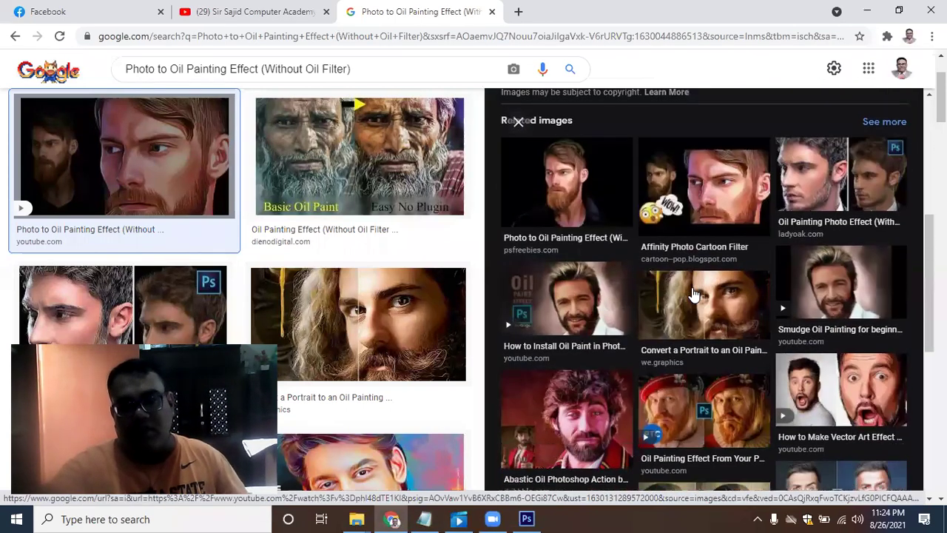
{"action": "mouse_move", "coordinate": [841, 386]}
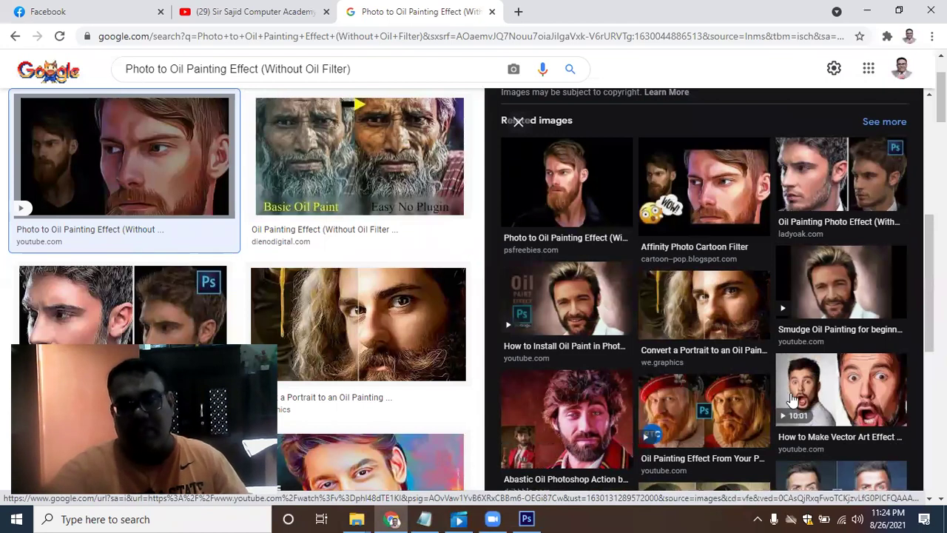
{"action": "scroll", "coordinate": [596, 338], "scroll_direction": "down", "scroll_amount": 3}
{"action": "scroll", "coordinate": [614, 377], "scroll_direction": "down", "scroll_amount": 1}
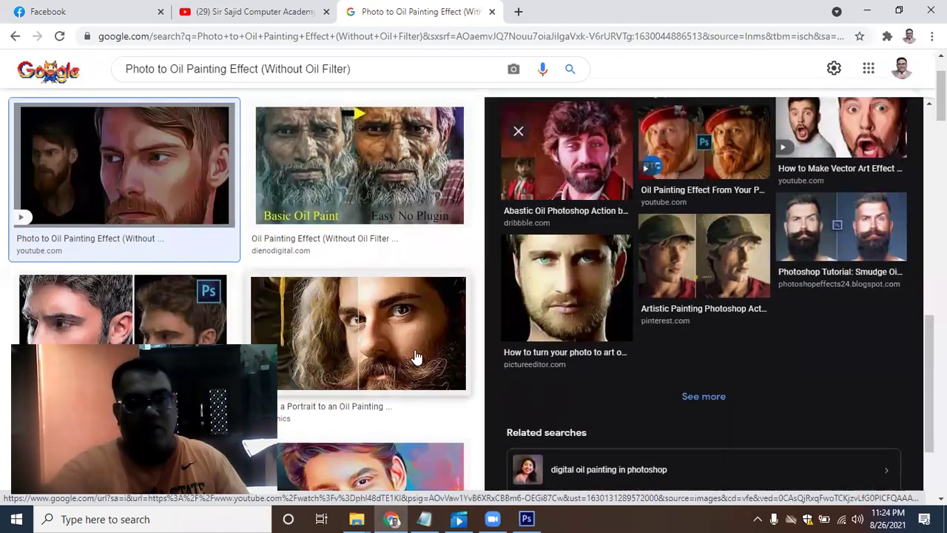
{"action": "scroll", "coordinate": [416, 358], "scroll_direction": "up", "scroll_amount": 2}
{"action": "scroll", "coordinate": [318, 333], "scroll_direction": "down", "scroll_amount": 2}
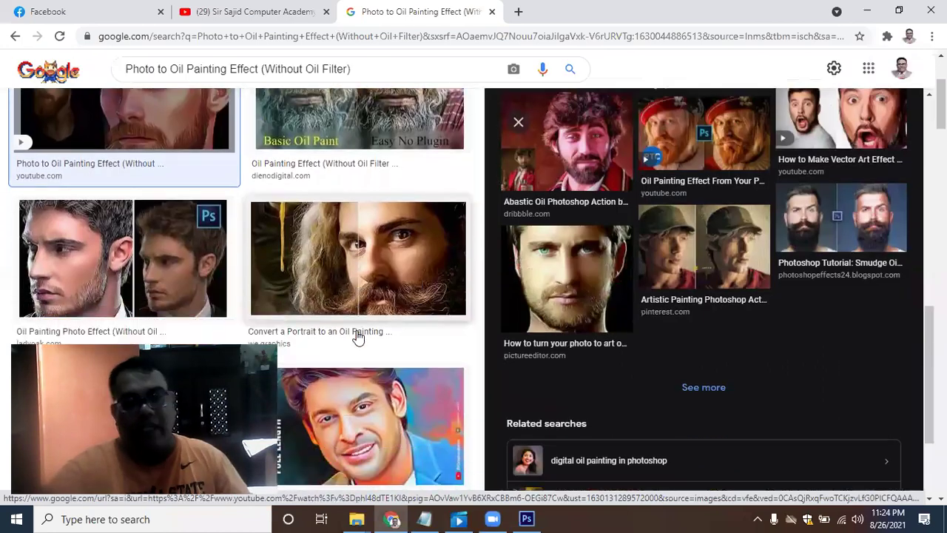
{"action": "scroll", "coordinate": [357, 337], "scroll_direction": "down", "scroll_amount": 3}
{"action": "scroll", "coordinate": [357, 337], "scroll_direction": "down", "scroll_amount": 3}
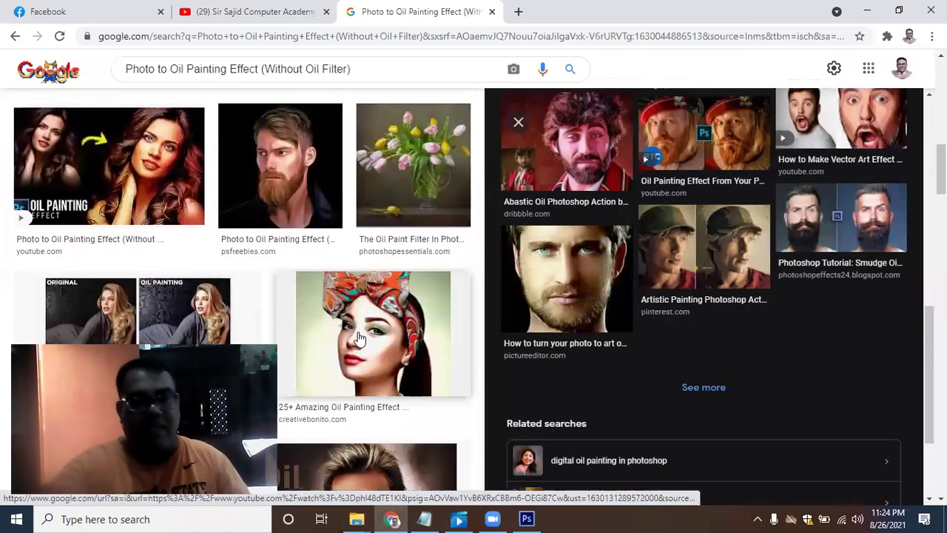
{"action": "scroll", "coordinate": [357, 338], "scroll_direction": "up", "scroll_amount": 3}
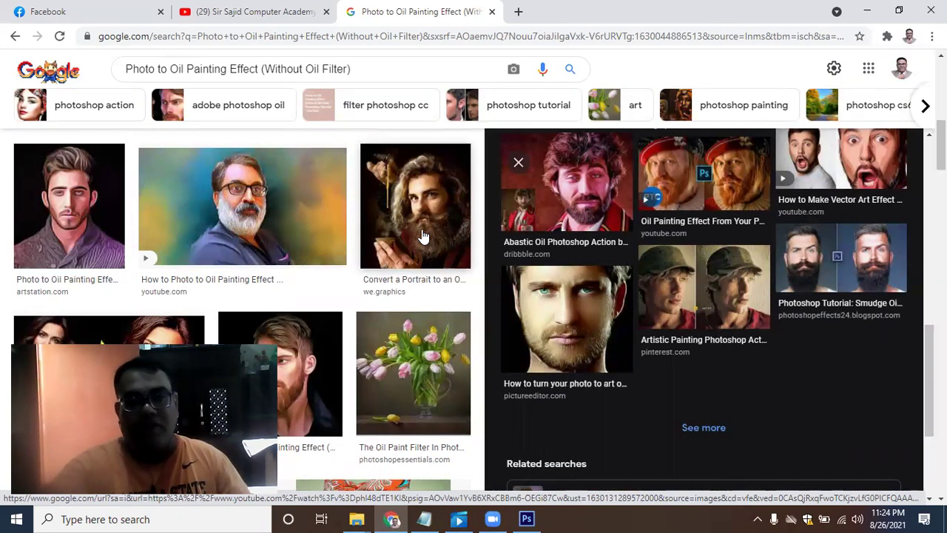
{"action": "scroll", "coordinate": [423, 237], "scroll_direction": "up", "scroll_amount": 1}
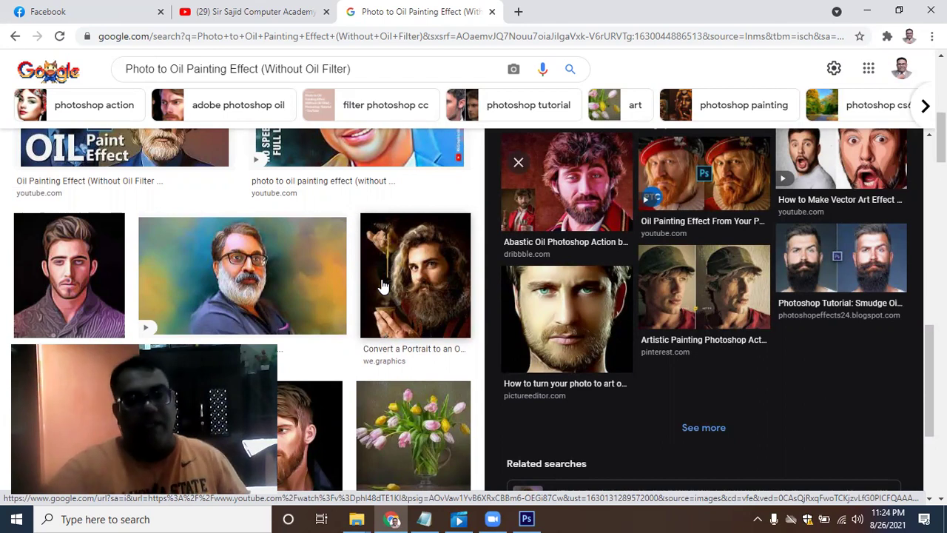
{"action": "left_click", "coordinate": [527, 518]}
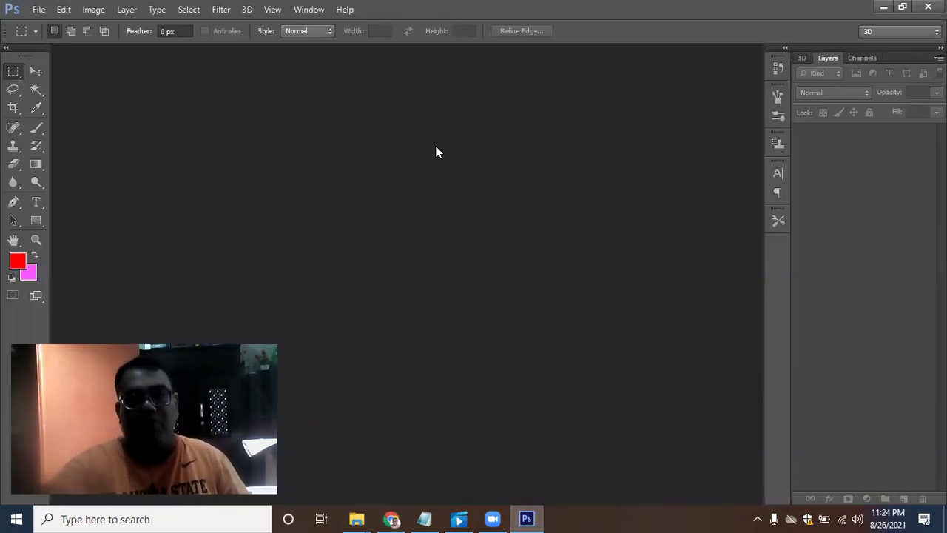
Create a new white document 1600 × 1600 pixels at 72 pixels per inch
{"action": "left_click", "coordinate": [41, 12]}
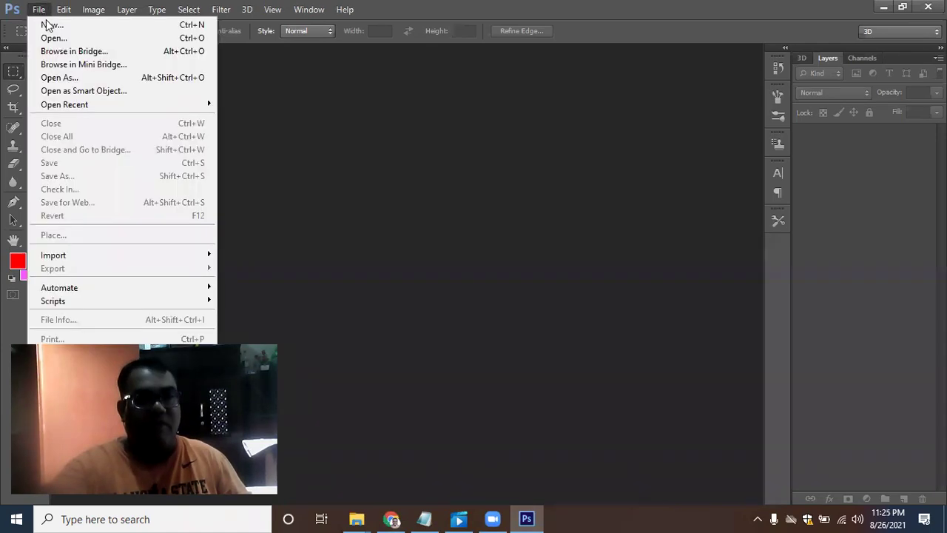
{"action": "left_click", "coordinate": [46, 25]}
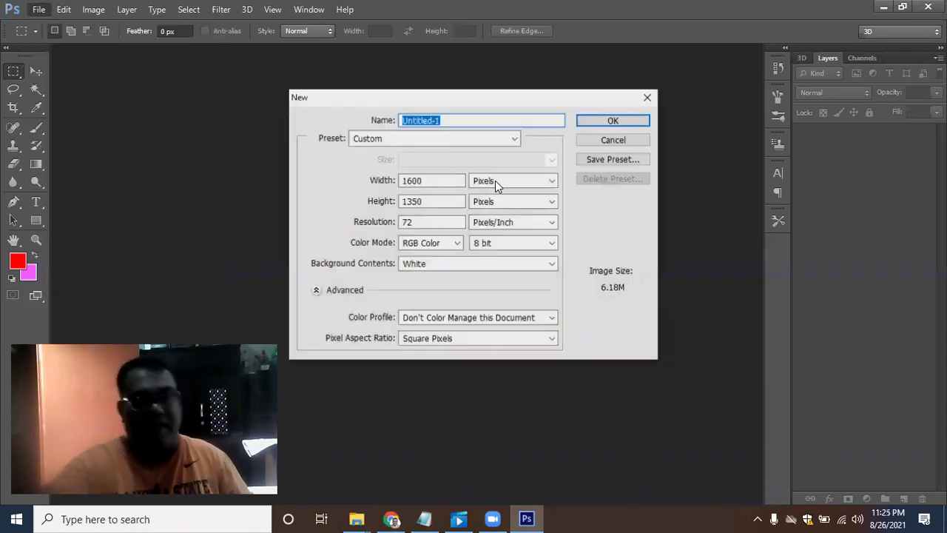
{"action": "left_click", "coordinate": [437, 181]}
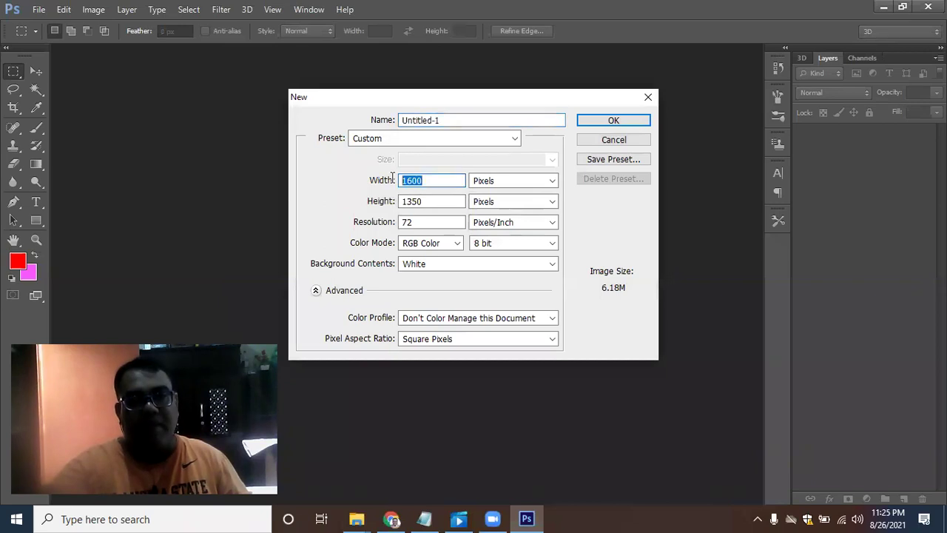
{"action": "left_click", "coordinate": [431, 177]}
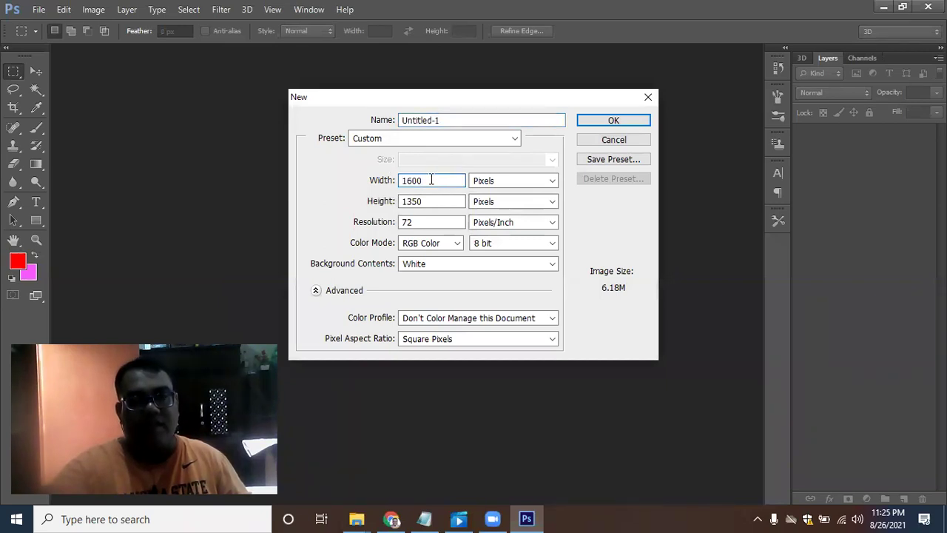
{"action": "double_click", "coordinate": [432, 200]}
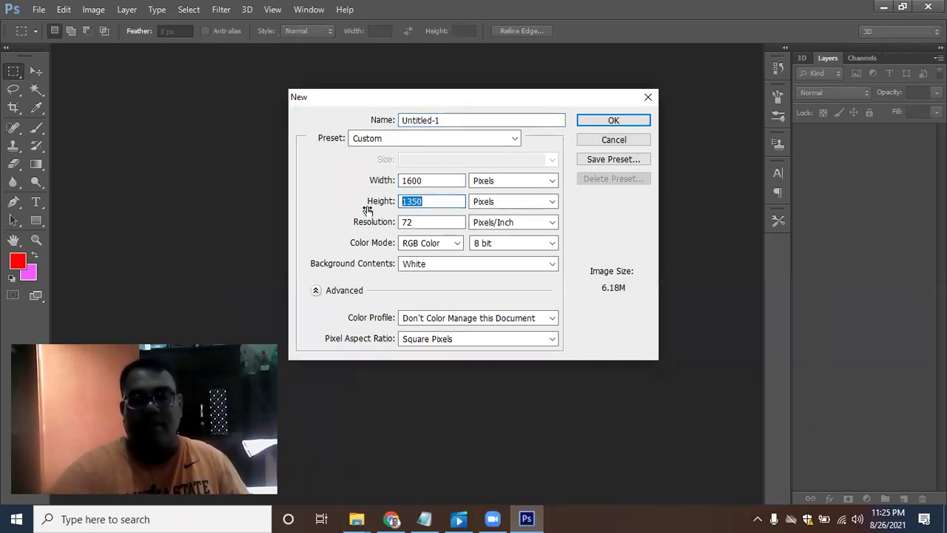
{"action": "type", "text": "1600"}
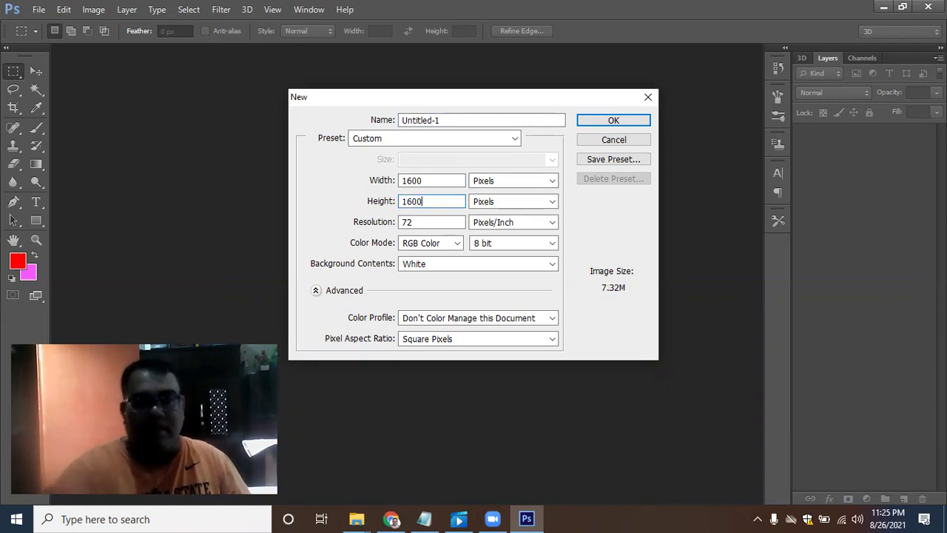
{"action": "left_click", "coordinate": [445, 223]}
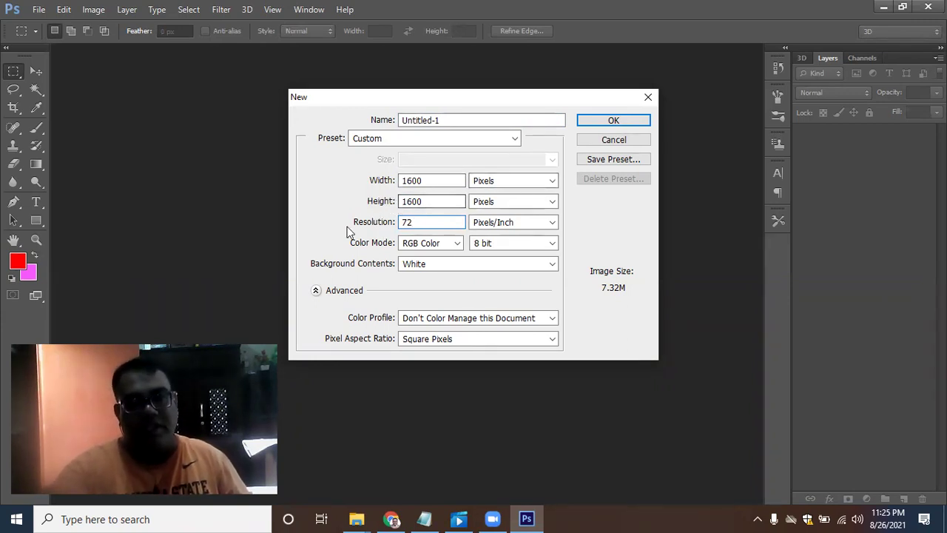
{"action": "left_click", "coordinate": [602, 119]}
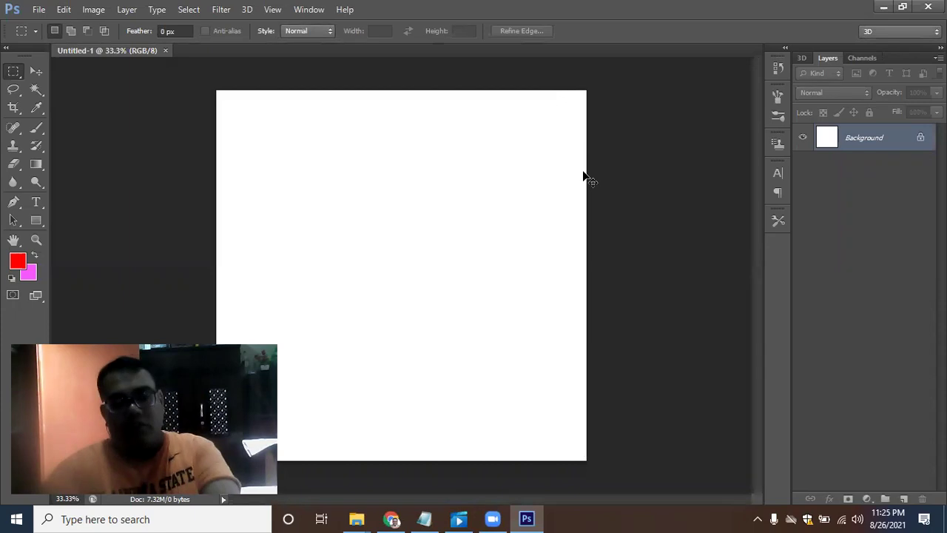
Select the Move tool on the new Untitled-1 canvas
{"action": "scroll", "coordinate": [459, 173], "scroll_direction": "up", "scroll_amount": 1}
{"action": "left_click", "coordinate": [36, 71]}
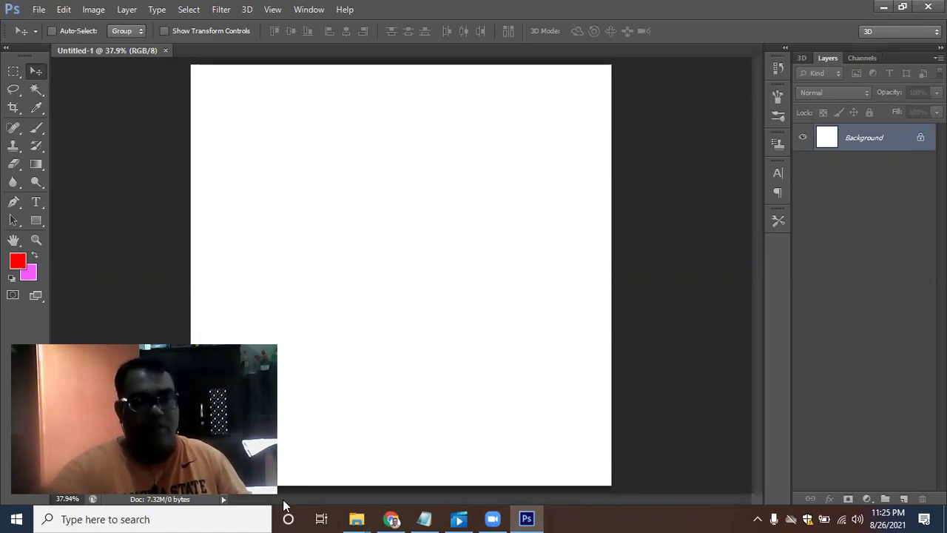
{"action": "left_click_drag", "start_coordinate": [278, 494], "coordinate": [162, 445]}
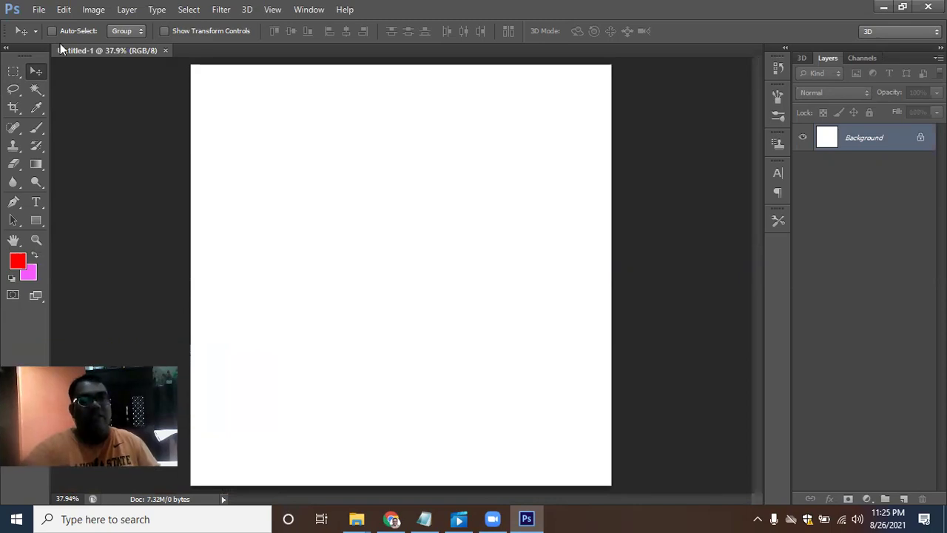
Open 1.jpg, the smiling man in the white jacket, from Downloads
{"action": "left_click", "coordinate": [38, 8]}
{"action": "left_click", "coordinate": [420, 233]}
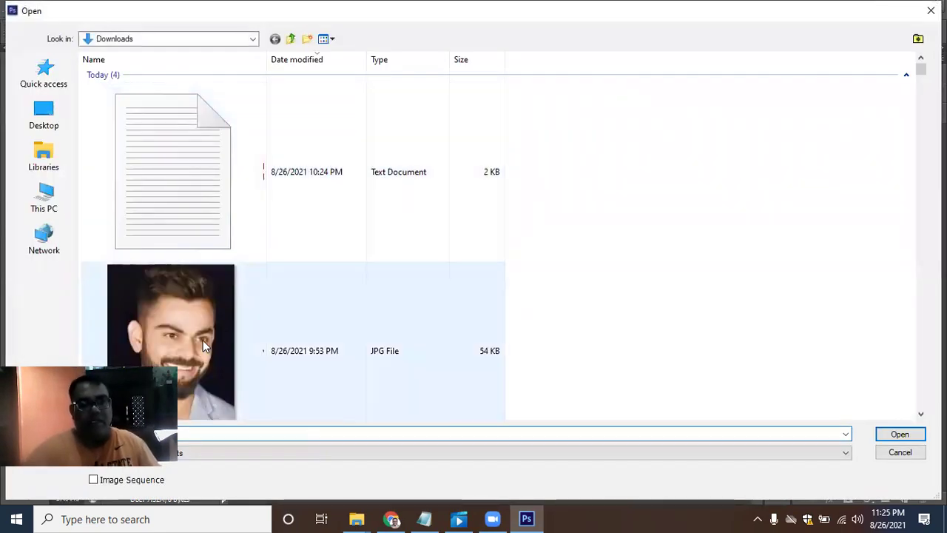
{"action": "left_click", "coordinate": [214, 300]}
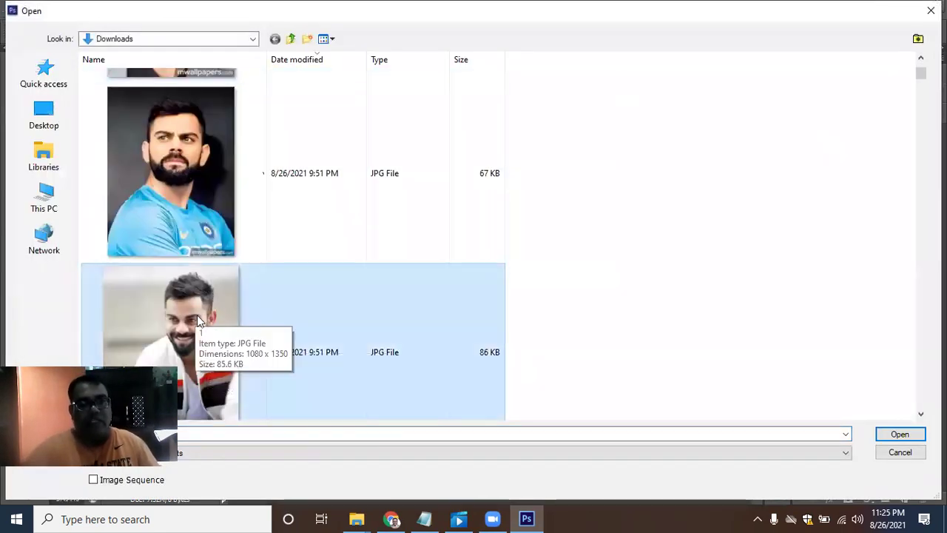
{"action": "left_click", "coordinate": [902, 436]}
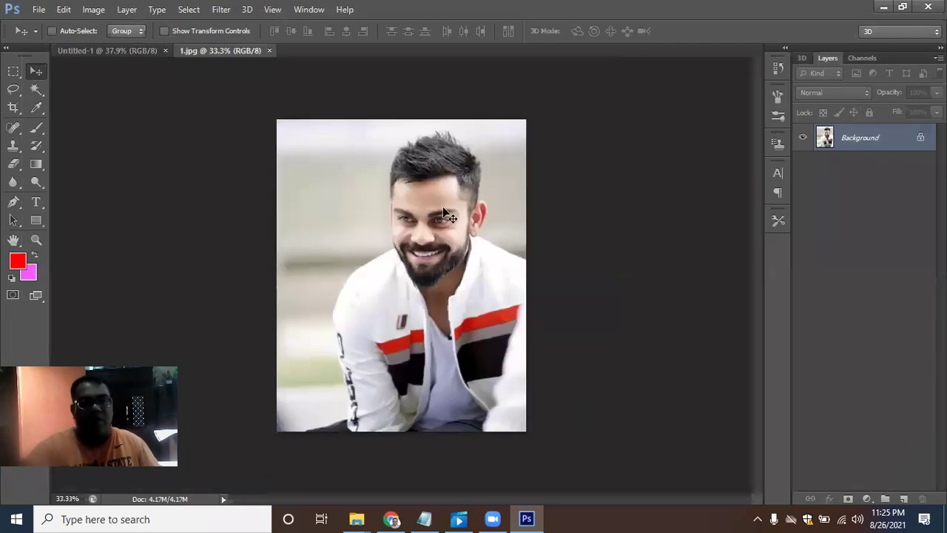
{"action": "scroll", "coordinate": [442, 207], "scroll_direction": "up", "scroll_amount": 1}
{"action": "scroll", "coordinate": [442, 207], "scroll_direction": "up", "scroll_amount": 1}
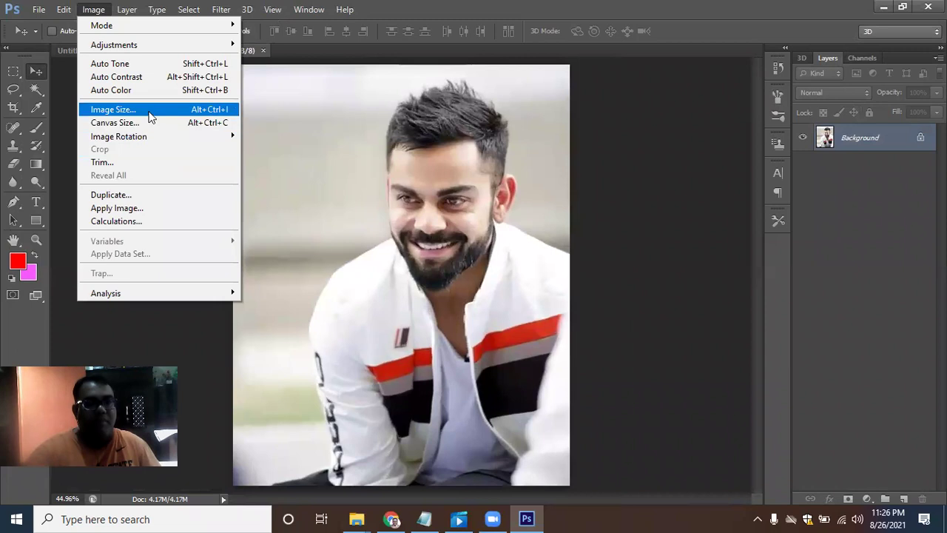
Confirm the photo's image size is 1080 × 1350 pixels
{"action": "left_click", "coordinate": [148, 111]}
{"action": "left_click", "coordinate": [415, 132]}
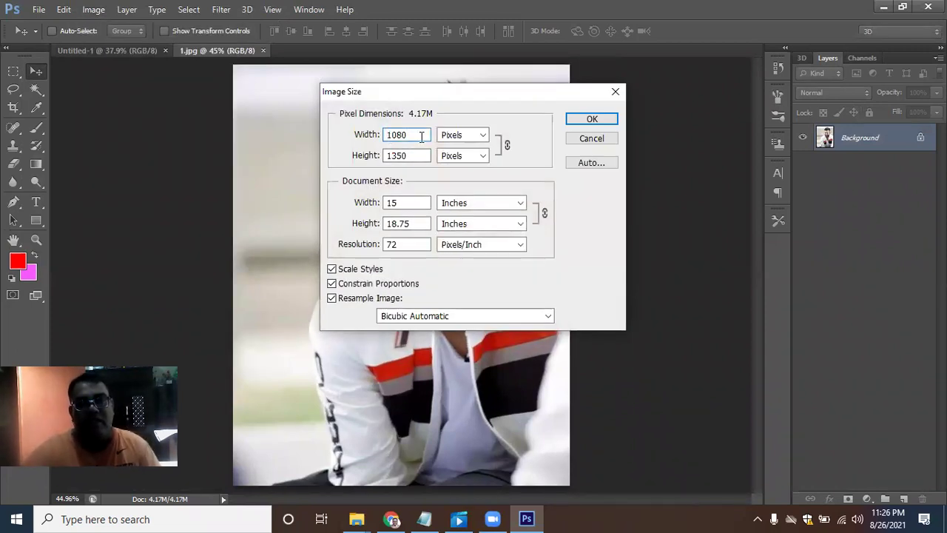
{"action": "left_click", "coordinate": [416, 156]}
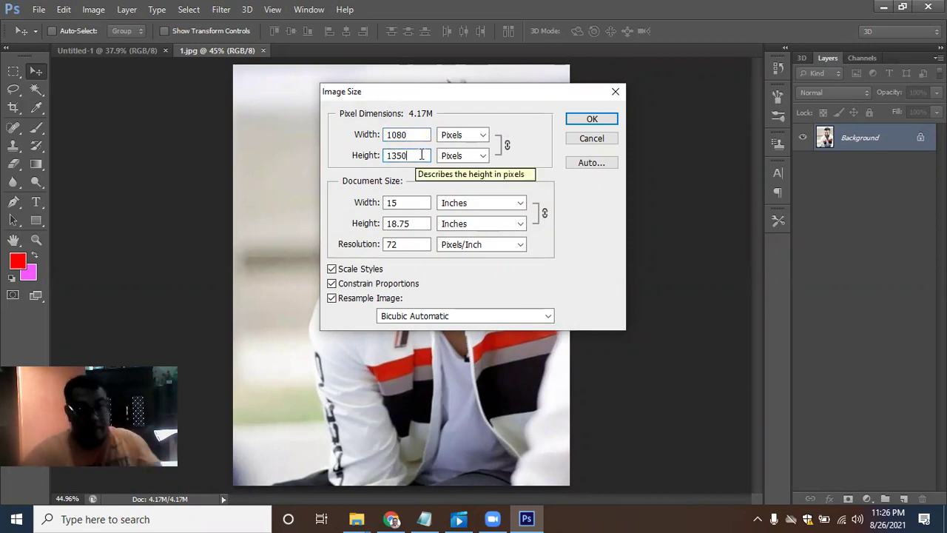
{"action": "left_click", "coordinate": [575, 120]}
Copy the whole photo and paste it into Untitled-1 as a new layer
{"action": "key", "text": "ctrl+a"}
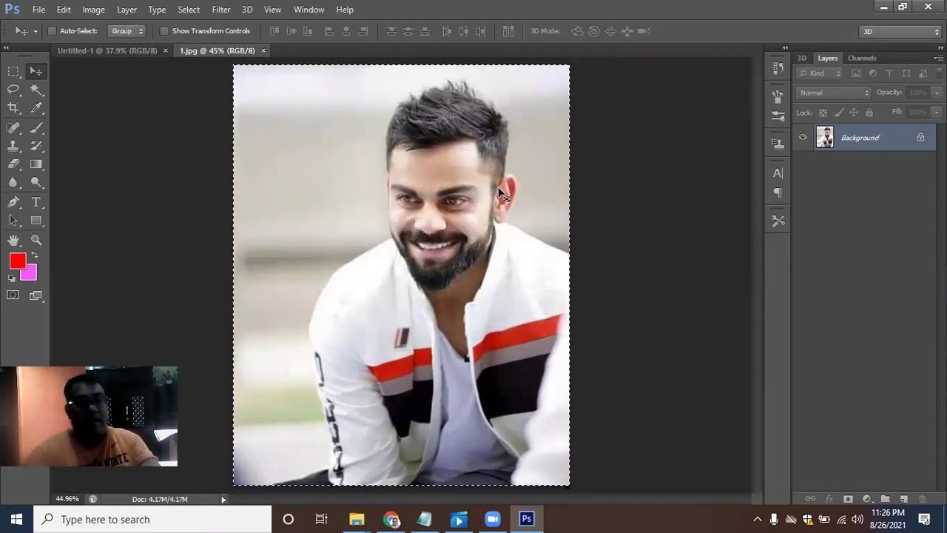
{"action": "key", "text": "ctrl+c"}
{"action": "key", "text": "ctrl+Tab"}
{"action": "key", "text": "ctrl+v"}
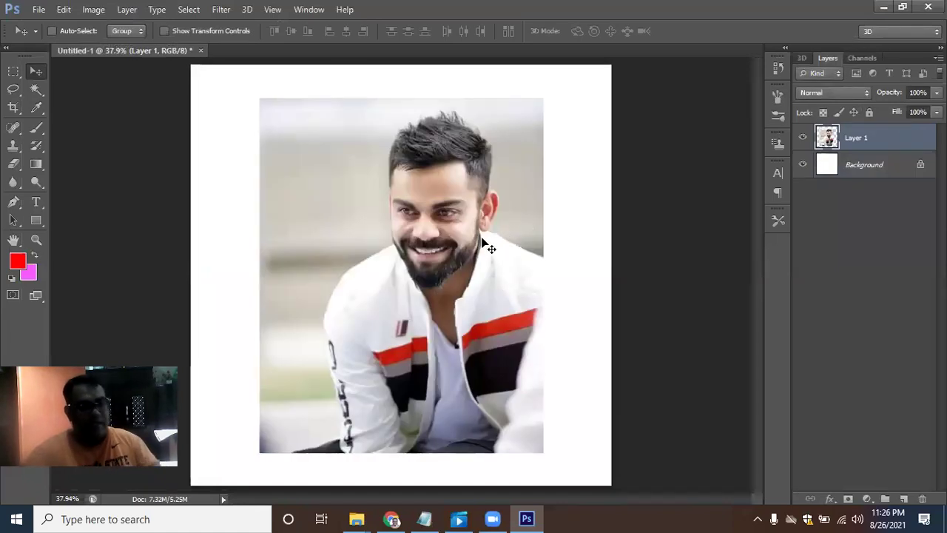
Scale the pasted Layer 1 up to about 119% with Free Transform
{"action": "key", "text": "ctrl+t"}
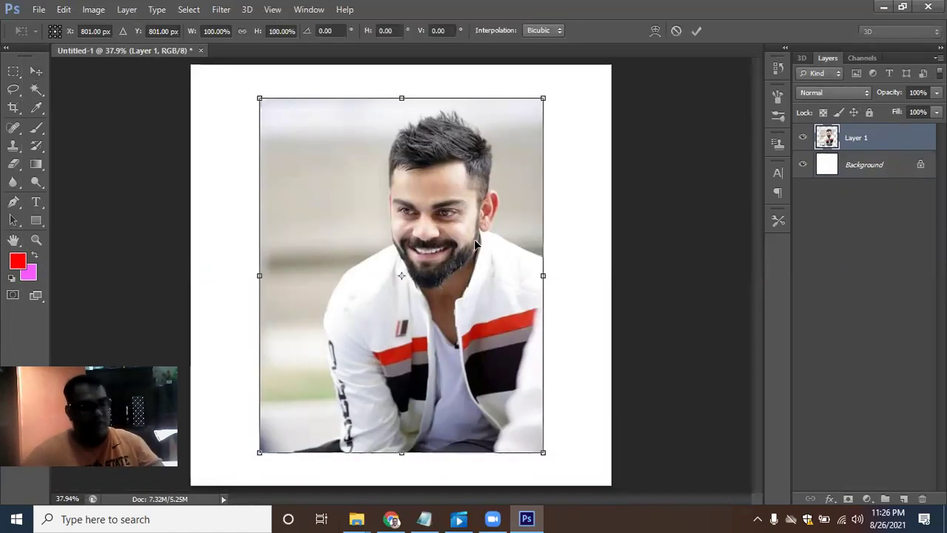
{"action": "left_click_drag", "start_coordinate": [258, 98], "coordinate": [213, 76]}
Apply the scaling and crop the canvas sides in to the portrait's edges
{"action": "key", "text": "Return"}
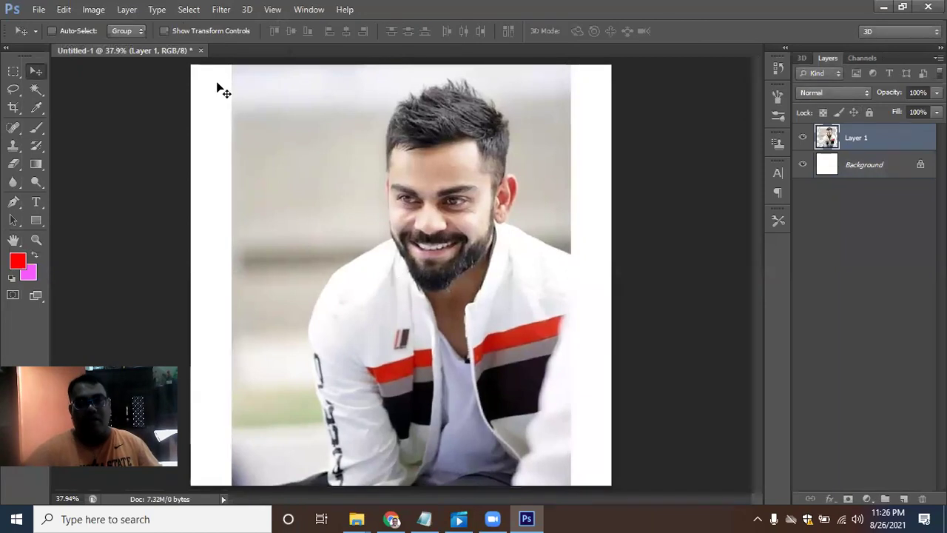
{"action": "left_click", "coordinate": [12, 107]}
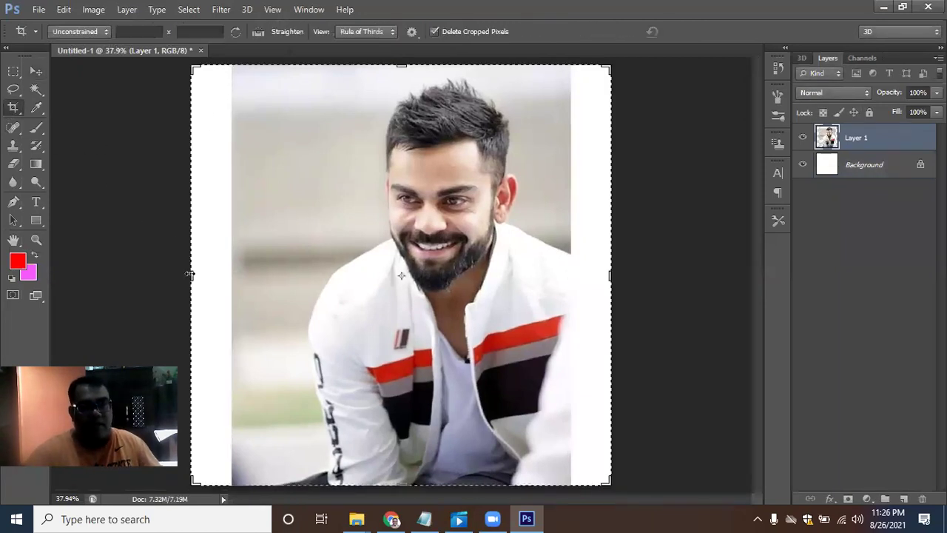
{"action": "left_click_drag", "start_coordinate": [191, 275], "coordinate": [212, 275]}
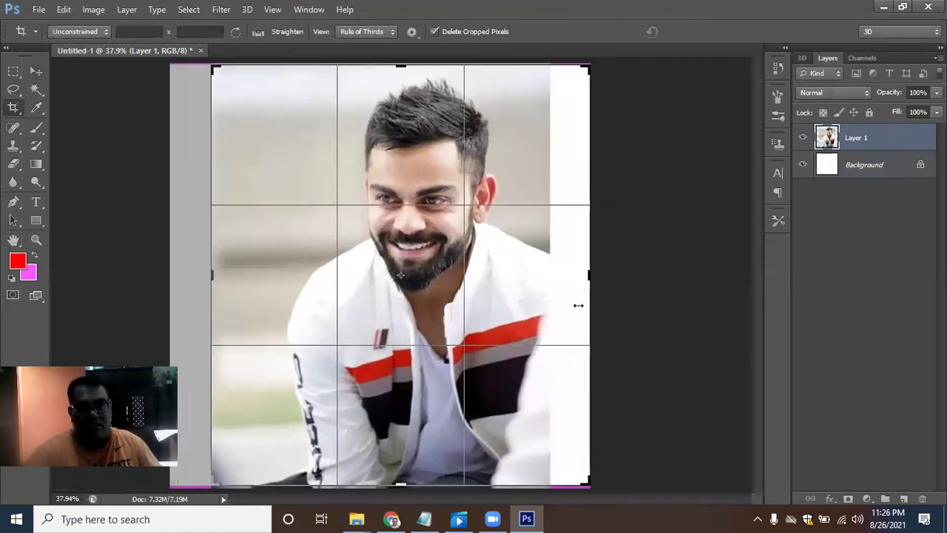
{"action": "left_click_drag", "start_coordinate": [591, 276], "coordinate": [570, 282]}
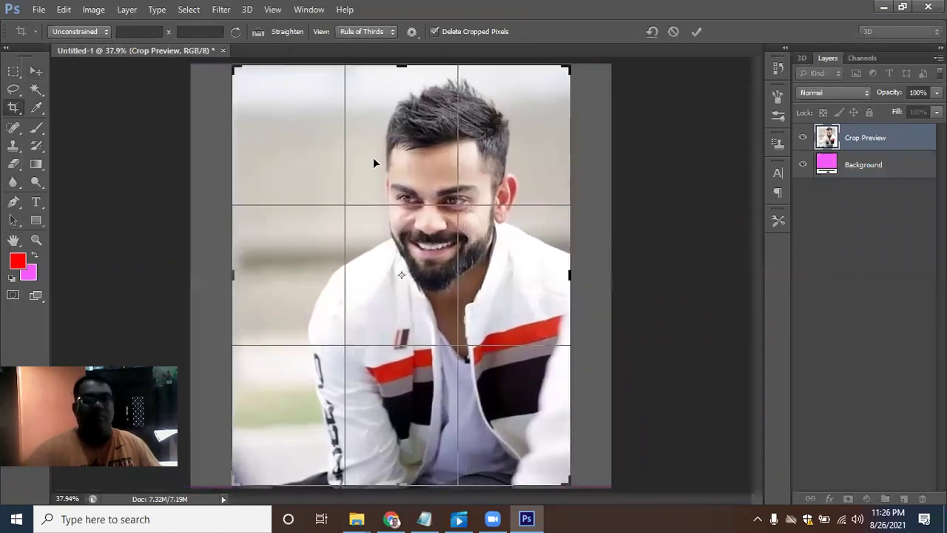
{"action": "left_click", "coordinate": [42, 74]}
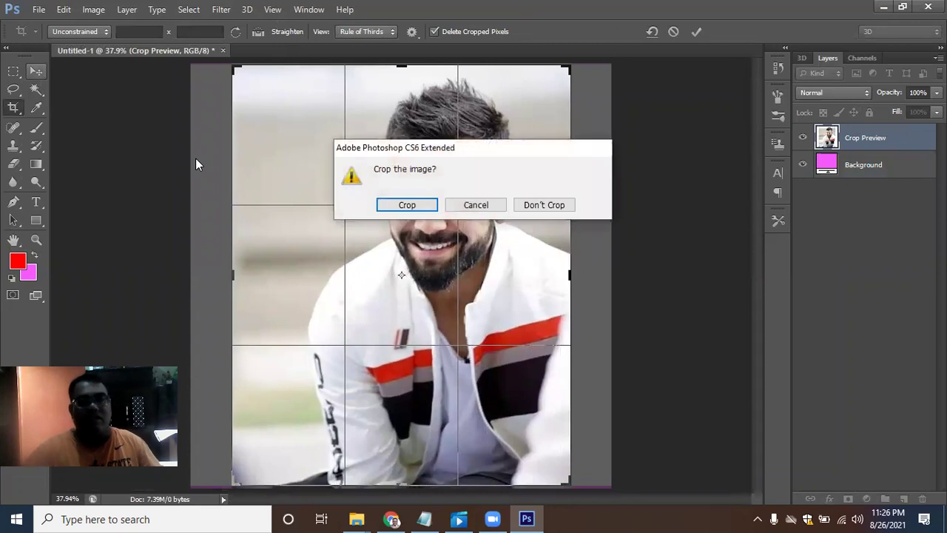
{"action": "key", "text": "Return"}
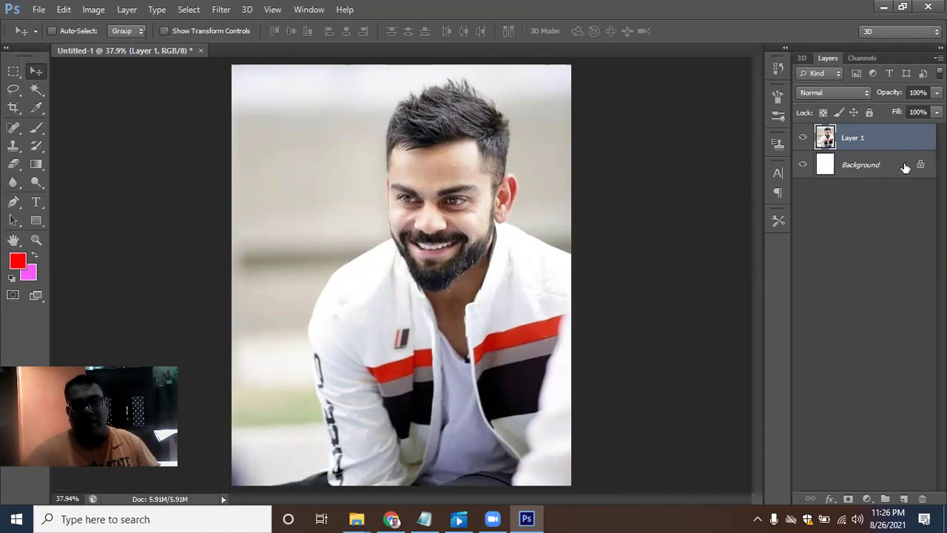
Rename the photo layer from Layer 1 to 'Master Picture'
{"action": "double_click", "coordinate": [864, 139]}
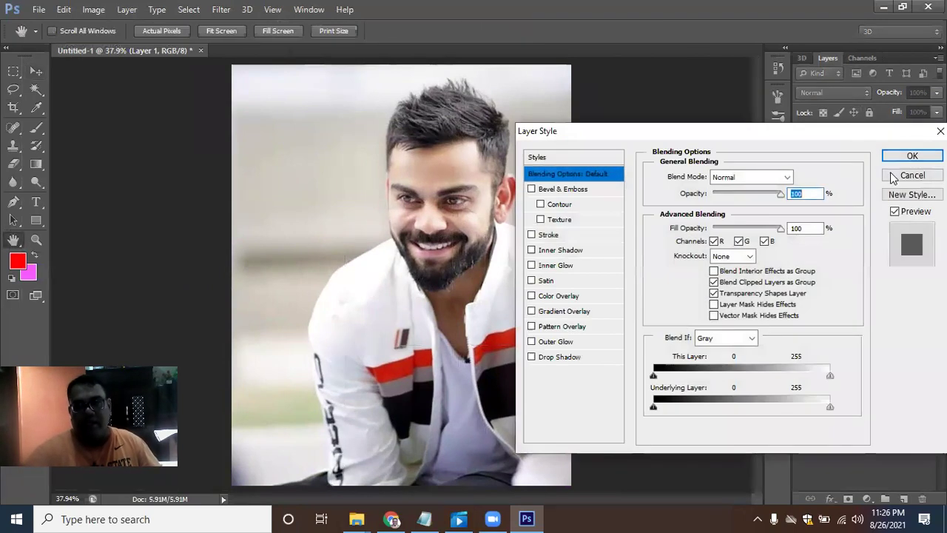
{"action": "key", "text": "Escape"}
{"action": "double_click", "coordinate": [855, 139]}
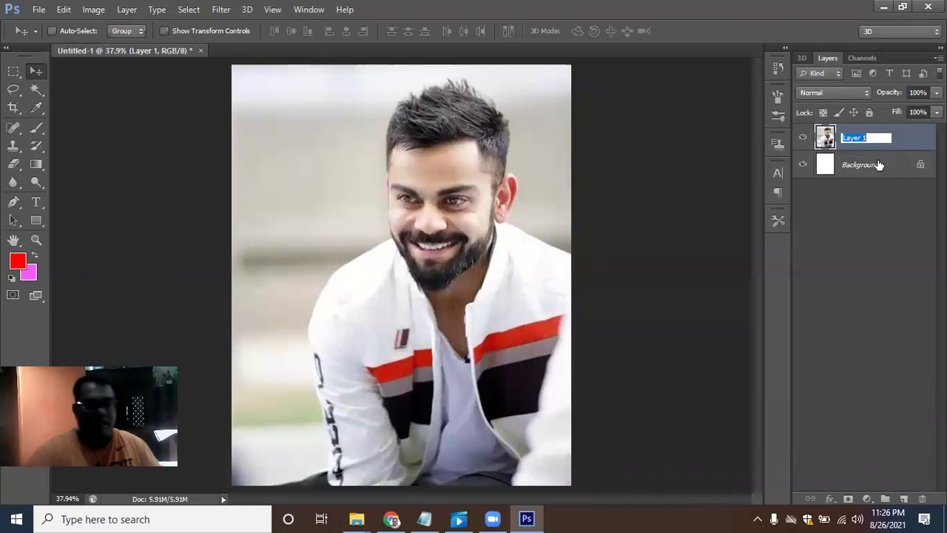
{"action": "type", "text": "Master"}
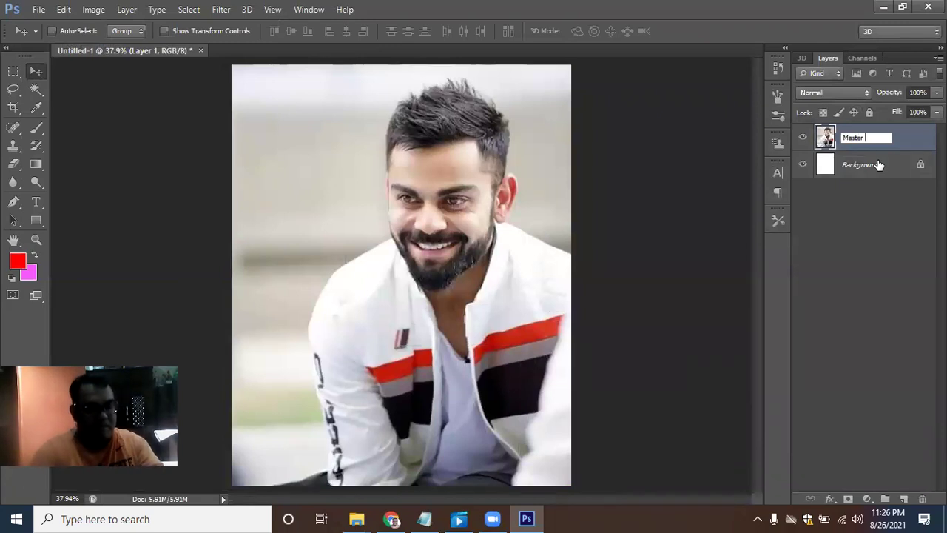
{"action": "type", "text": " Pictu"}
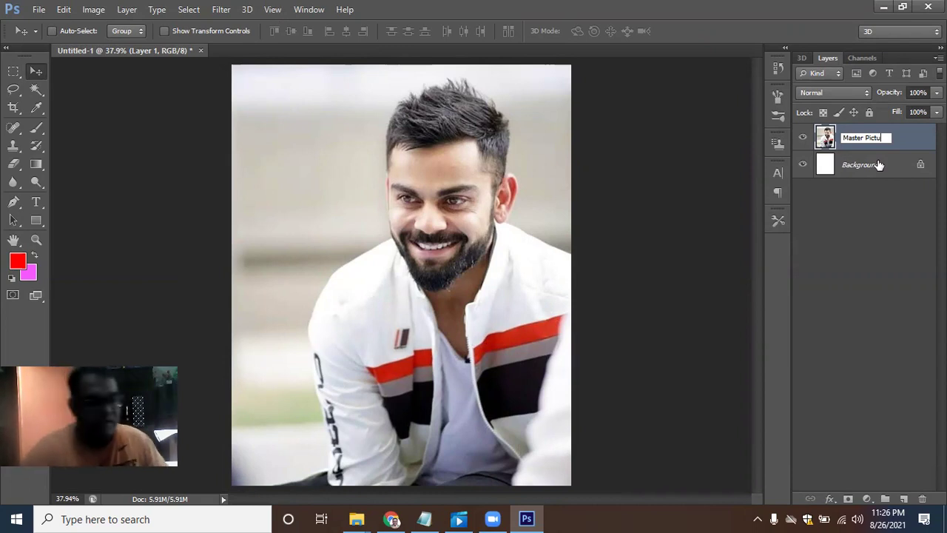
{"action": "type", "text": "re"}
{"action": "key", "text": "Return"}
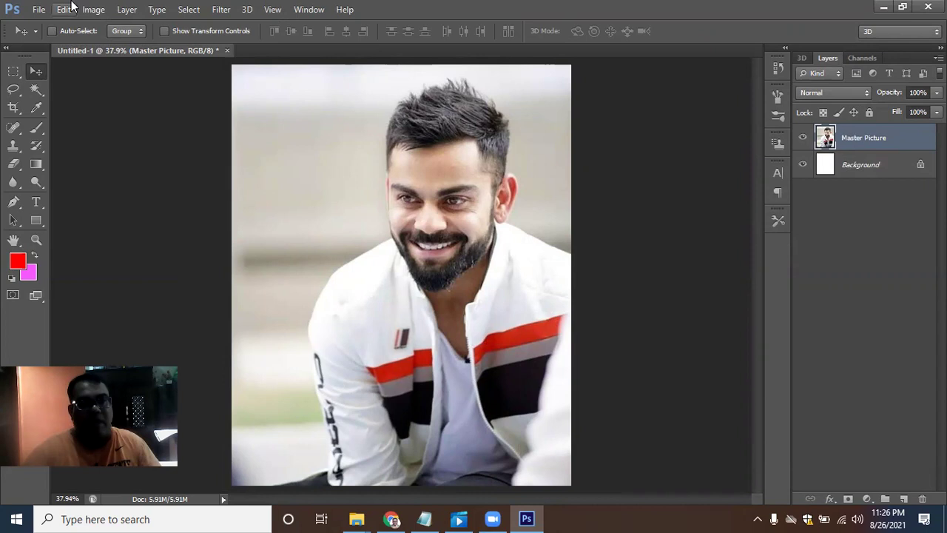
{"action": "left_click", "coordinate": [94, 9]}
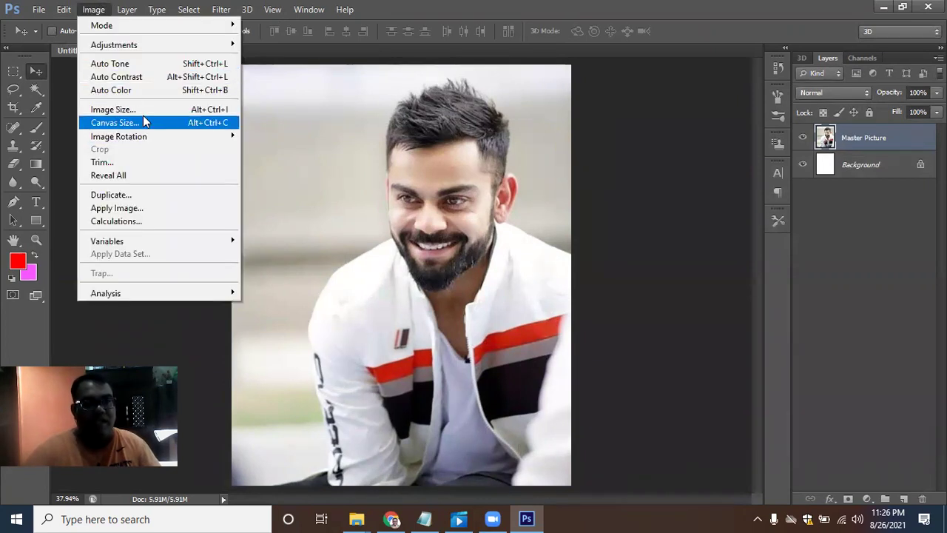
{"action": "left_click", "coordinate": [144, 111]}
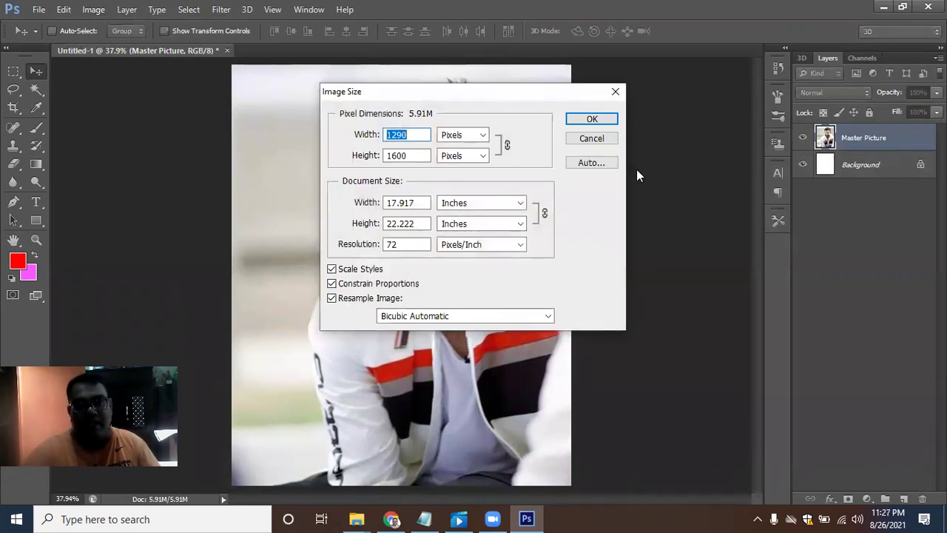
{"action": "left_click_drag", "start_coordinate": [444, 91], "coordinate": [716, 207]}
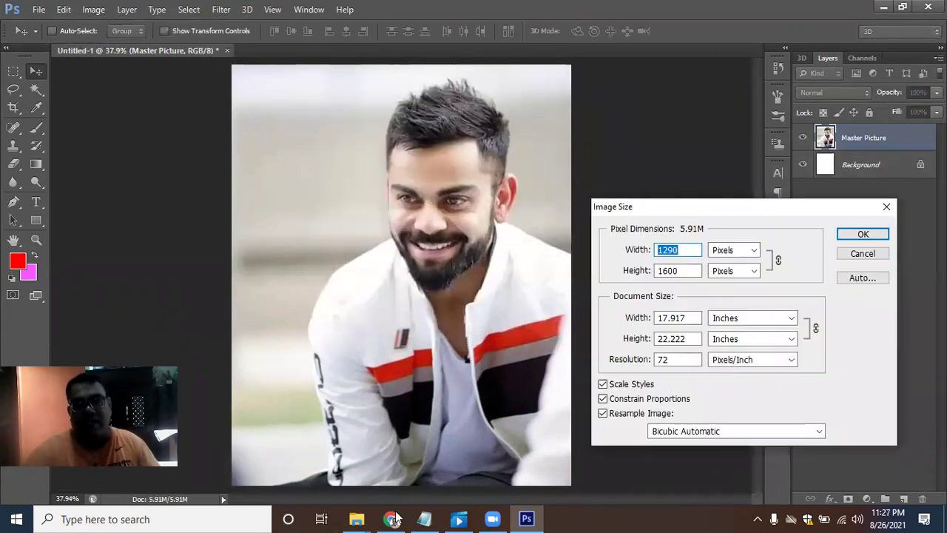
{"action": "left_click", "coordinate": [498, 519]}
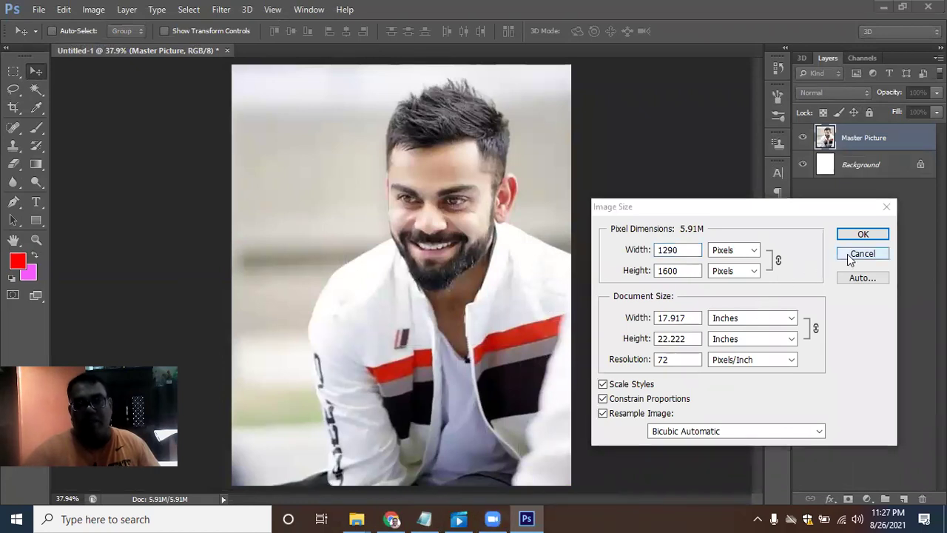
{"action": "left_click", "coordinate": [830, 290]}
{"action": "left_click", "coordinate": [863, 254]}
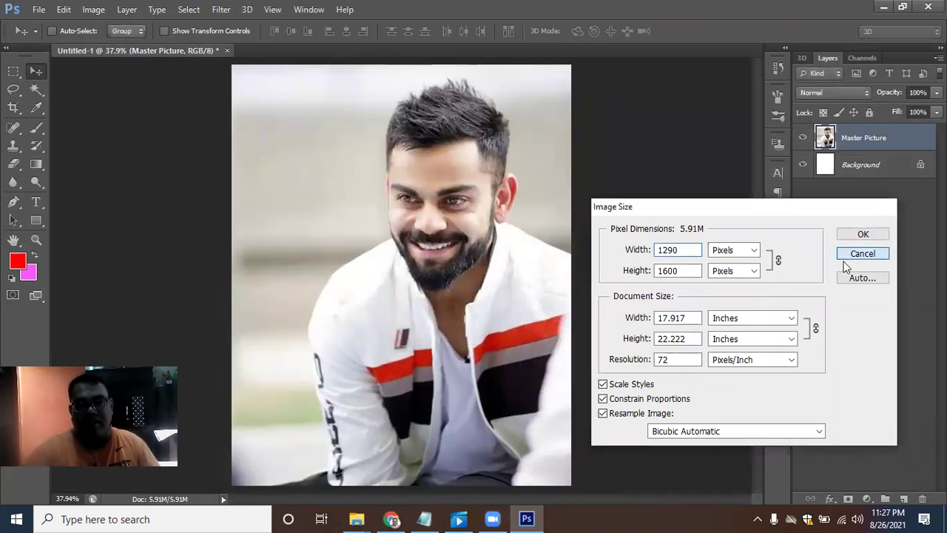
{"action": "left_click", "coordinate": [463, 518]}
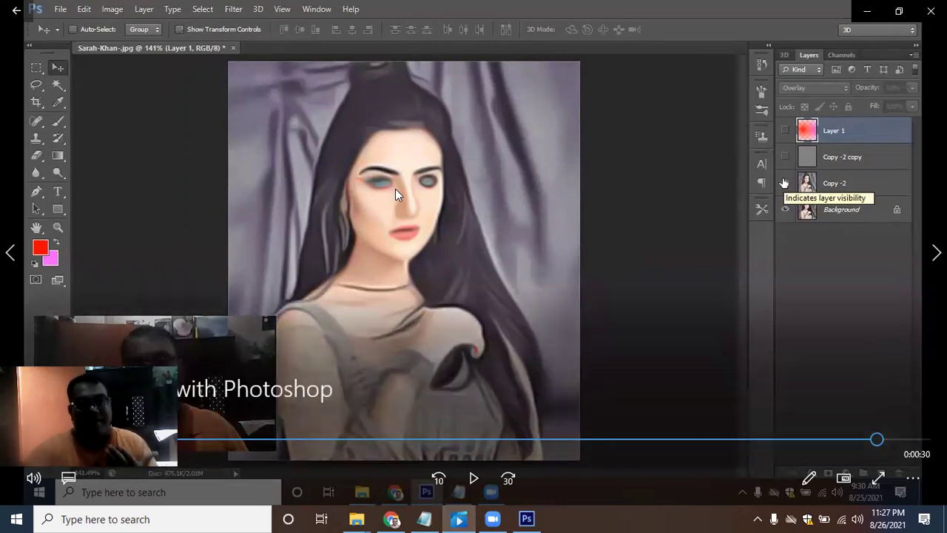
Bring the Photoshop Untitled-1 document back to the front
{"action": "left_click", "coordinate": [530, 516]}
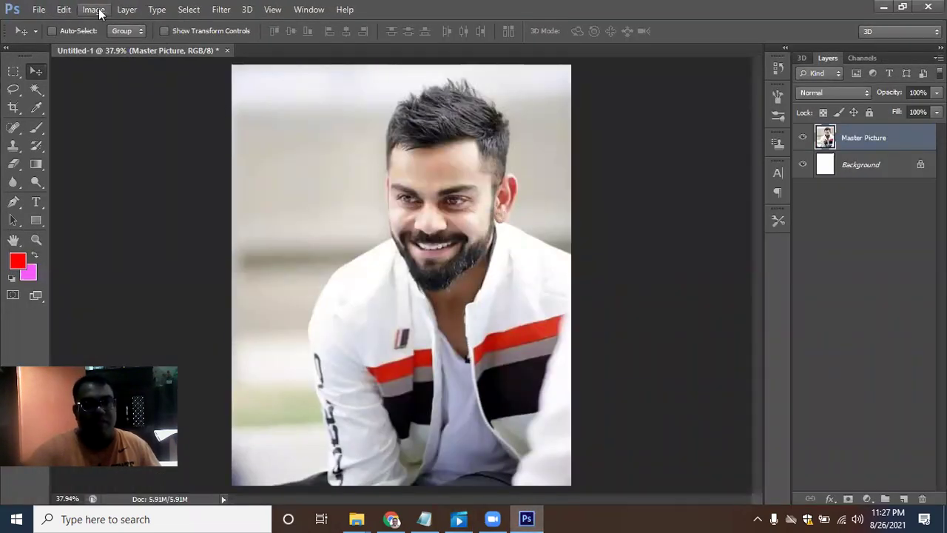
{"action": "left_click", "coordinate": [95, 10]}
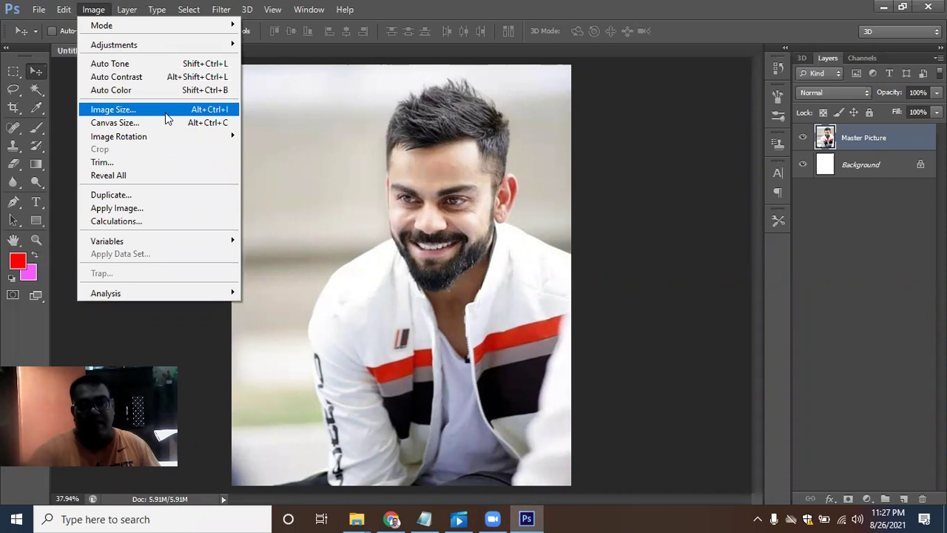
{"action": "left_click", "coordinate": [167, 115]}
{"action": "left_click", "coordinate": [689, 251]}
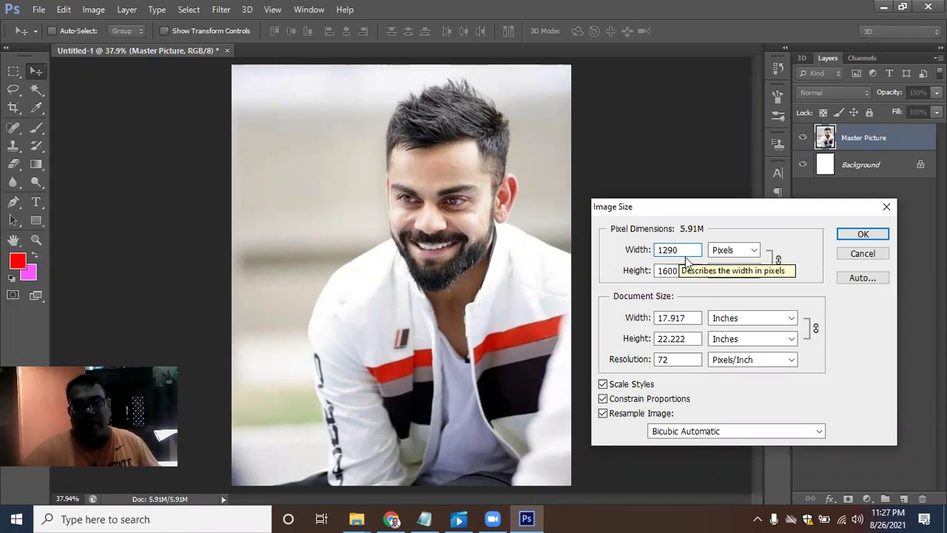
{"action": "left_click", "coordinate": [688, 271]}
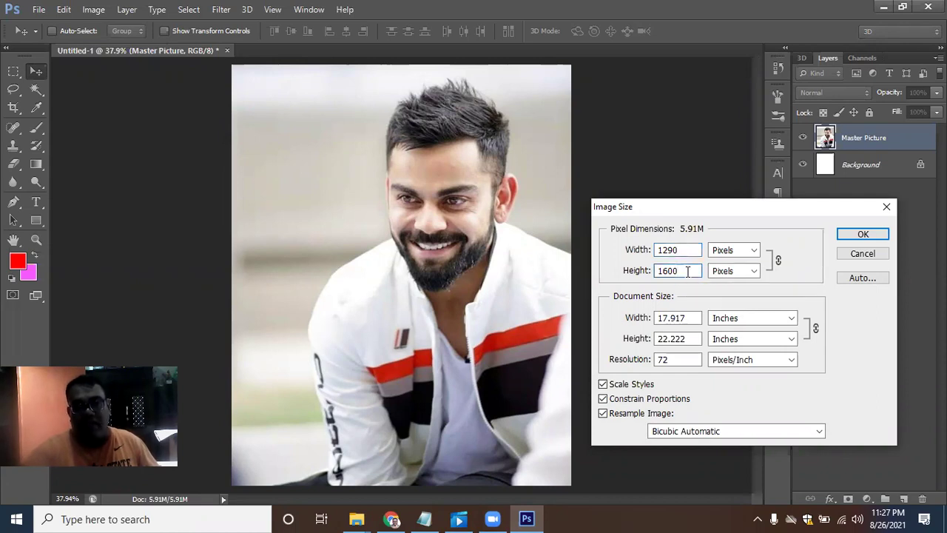
{"action": "left_click", "coordinate": [863, 253]}
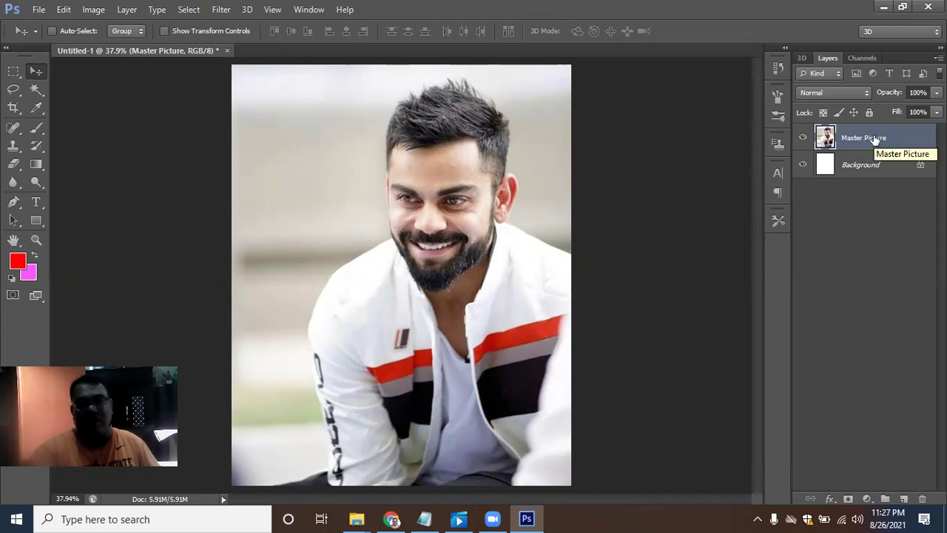
Convert the locked Background to Layer 0 and delete it, leaving only Master Picture
{"action": "left_click", "coordinate": [922, 166]}
{"action": "double_click", "coordinate": [921, 166]}
{"action": "left_click", "coordinate": [592, 160]}
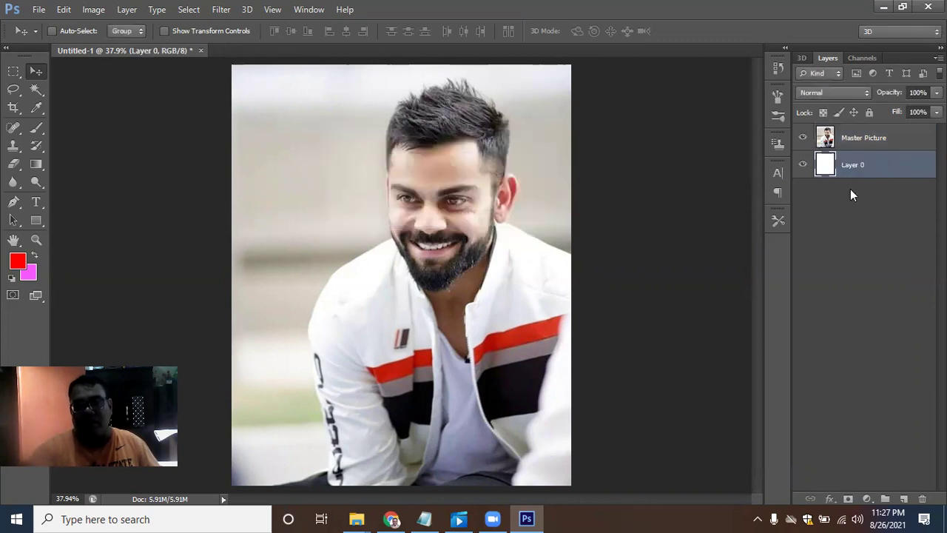
{"action": "left_click_drag", "start_coordinate": [874, 262], "coordinate": [922, 499]}
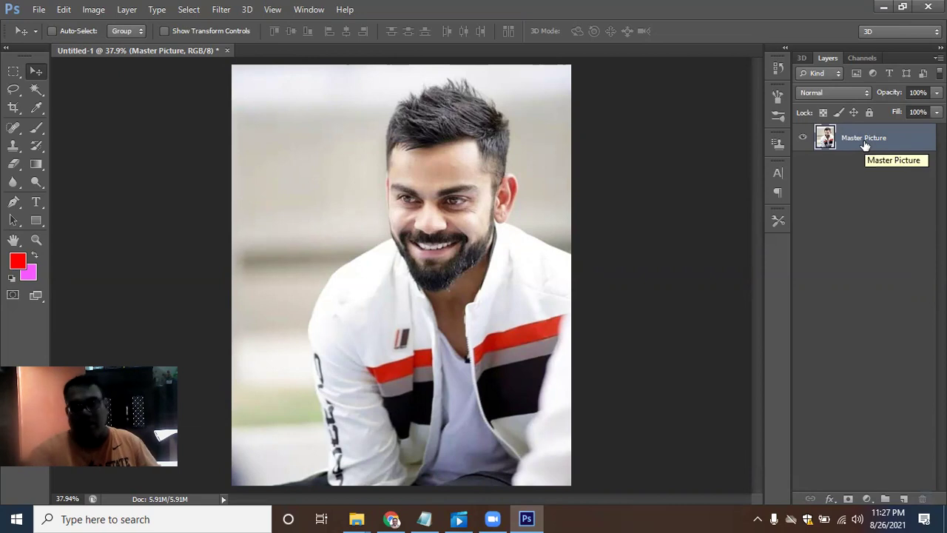
Duplicate the Master Picture layer, naming the duplicate 'Copy'
{"action": "right_click", "coordinate": [888, 133]}
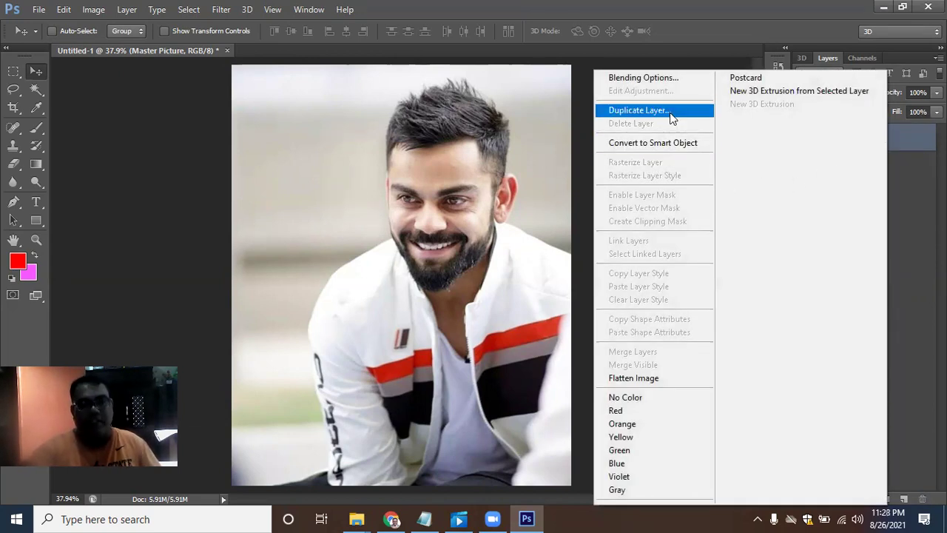
{"action": "left_click", "coordinate": [672, 111]}
{"action": "type", "text": "Copy"}
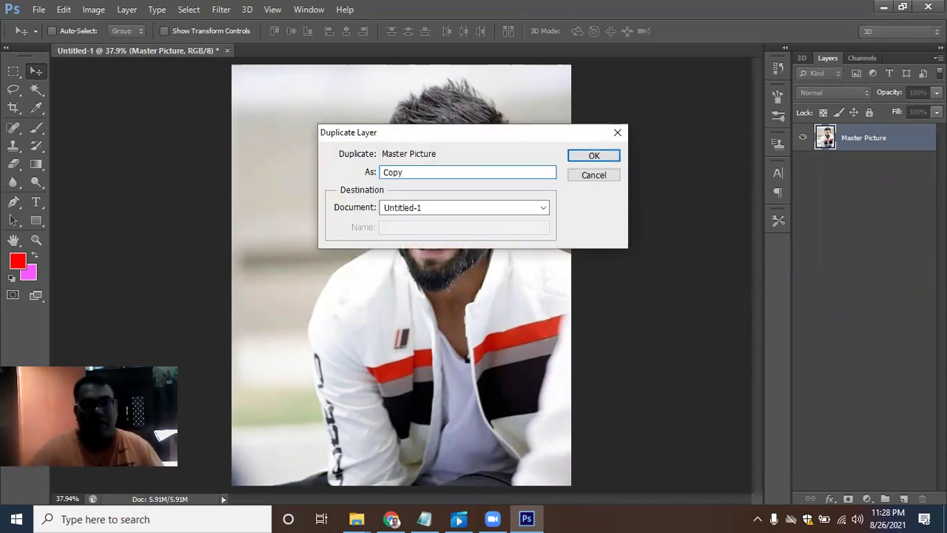
{"action": "key", "text": "Return"}
{"action": "key", "text": "u"}
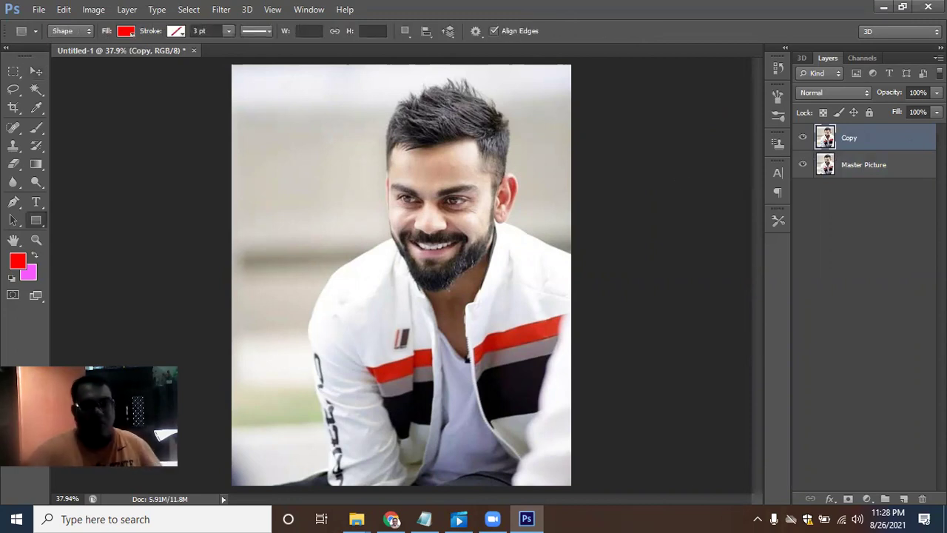
Apply Shadows/Highlights to the Copy layer with Shadows Amount 27% and Highlights 0%
{"action": "left_click", "coordinate": [36, 71]}
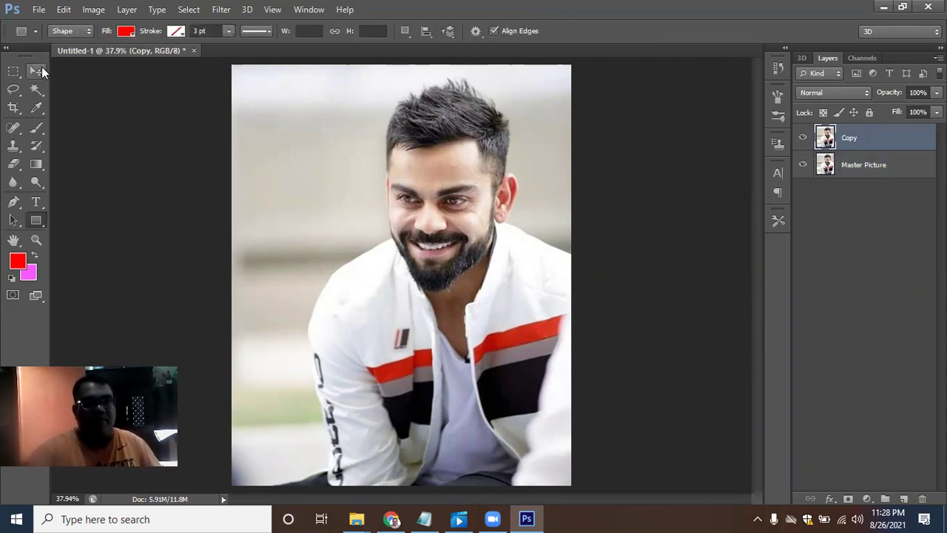
{"action": "left_click", "coordinate": [90, 10]}
{"action": "mouse_move", "coordinate": [114, 45]}
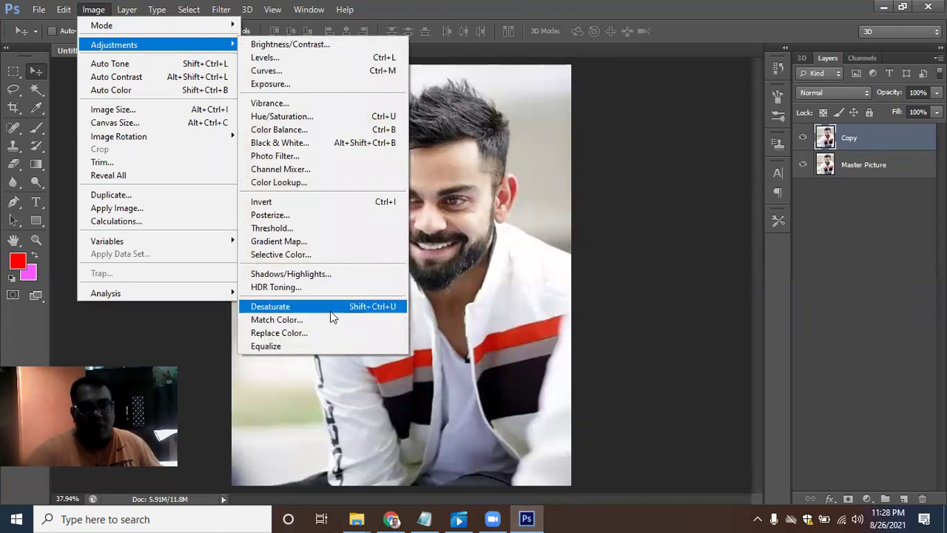
{"action": "left_click", "coordinate": [348, 275]}
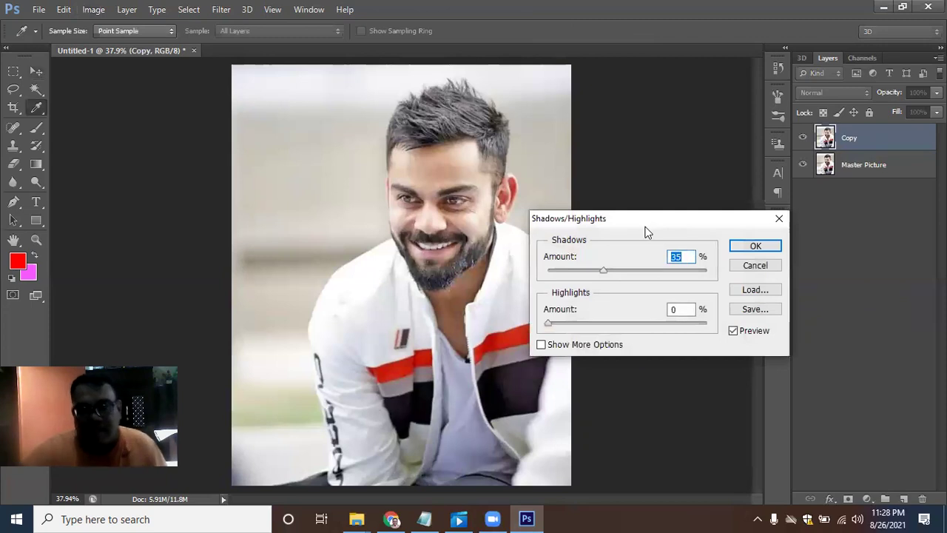
{"action": "left_click_drag", "start_coordinate": [645, 231], "coordinate": [695, 254]}
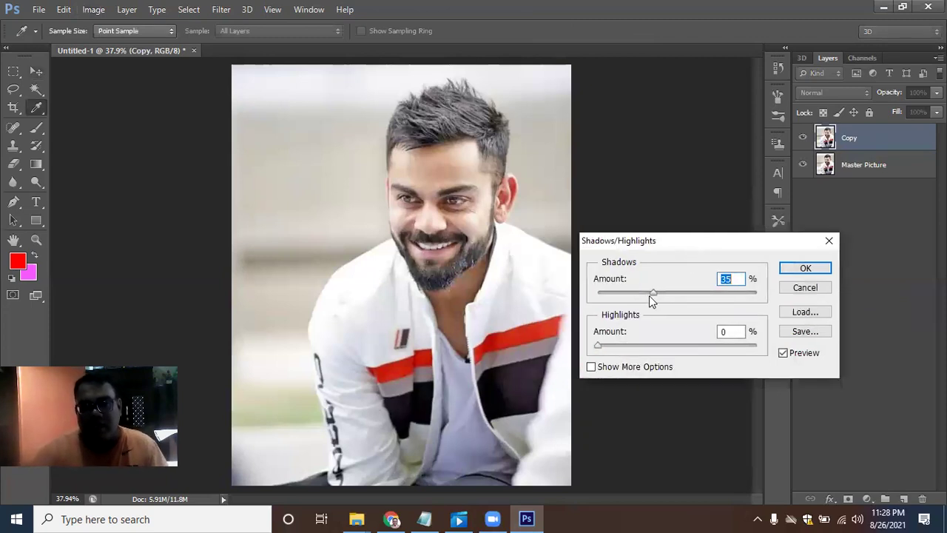
{"action": "mouse_move", "coordinate": [652, 292]}
{"action": "left_mouse_down"}
{"action": "mouse_move", "coordinate": [703, 291]}
{"action": "mouse_move", "coordinate": [621, 301]}
{"action": "mouse_move", "coordinate": [731, 304]}
{"action": "mouse_move", "coordinate": [642, 309]}
{"action": "left_mouse_up"}
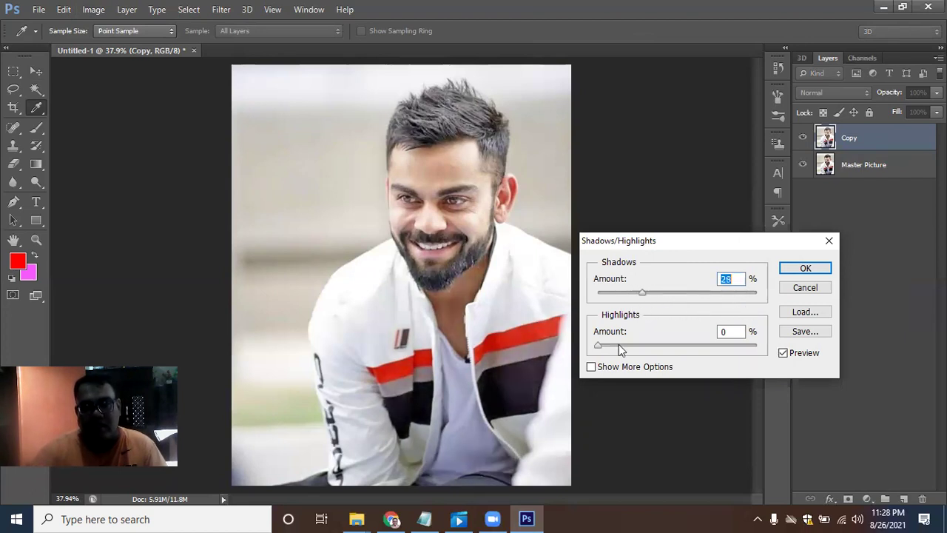
{"action": "left_click_drag", "start_coordinate": [598, 346], "coordinate": [659, 346]}
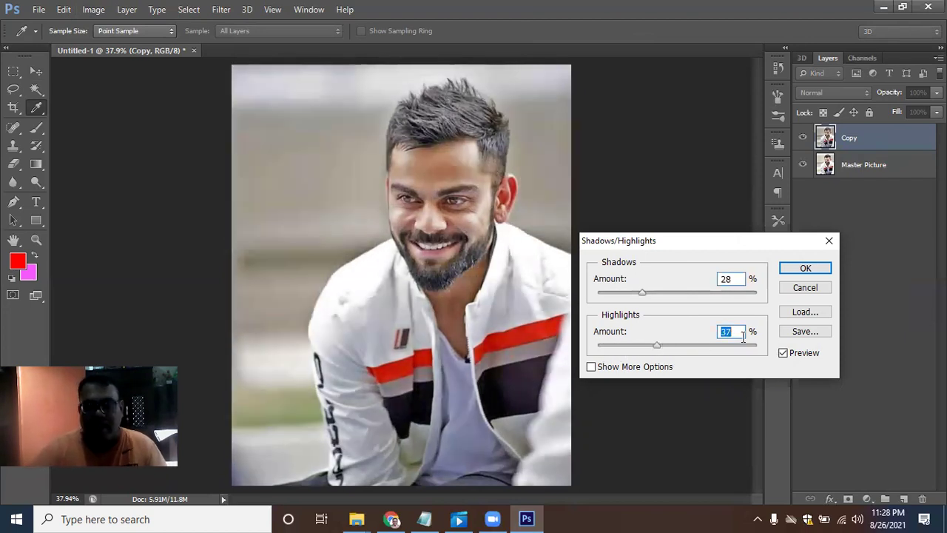
{"action": "type", "text": "0"}
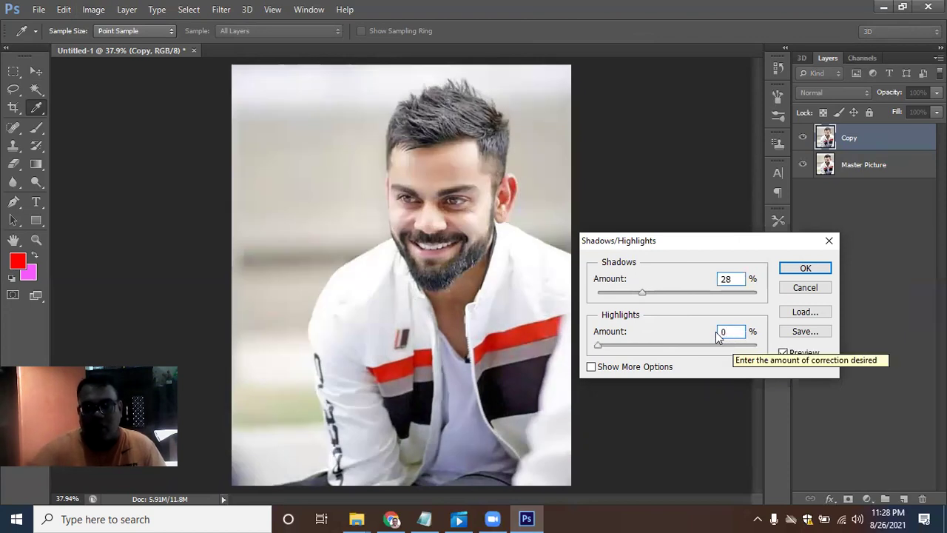
{"action": "double_click", "coordinate": [718, 282]}
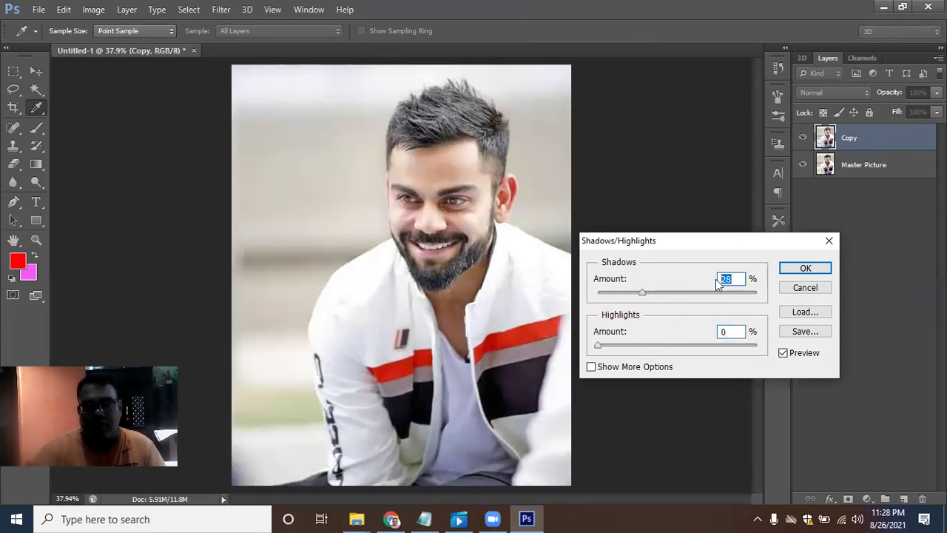
{"action": "type", "text": "27"}
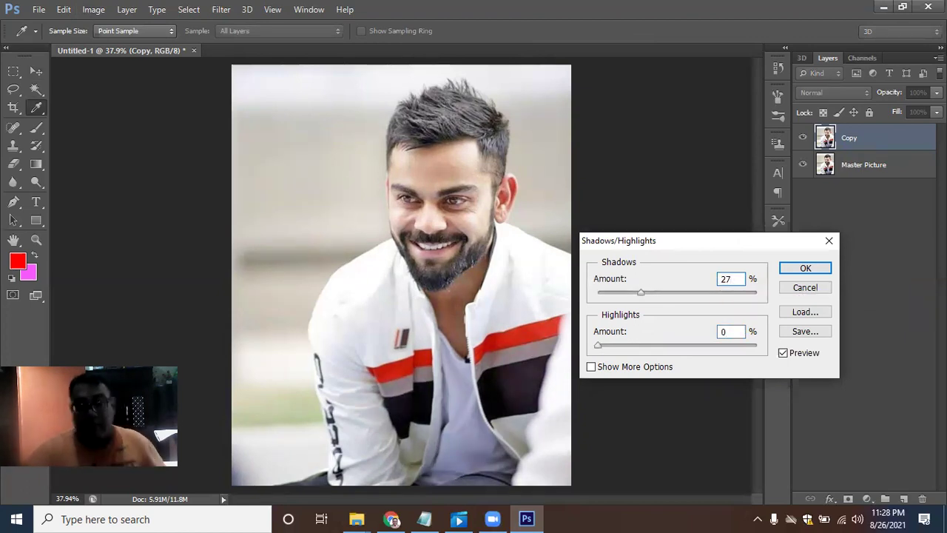
{"action": "left_click", "coordinate": [806, 269]}
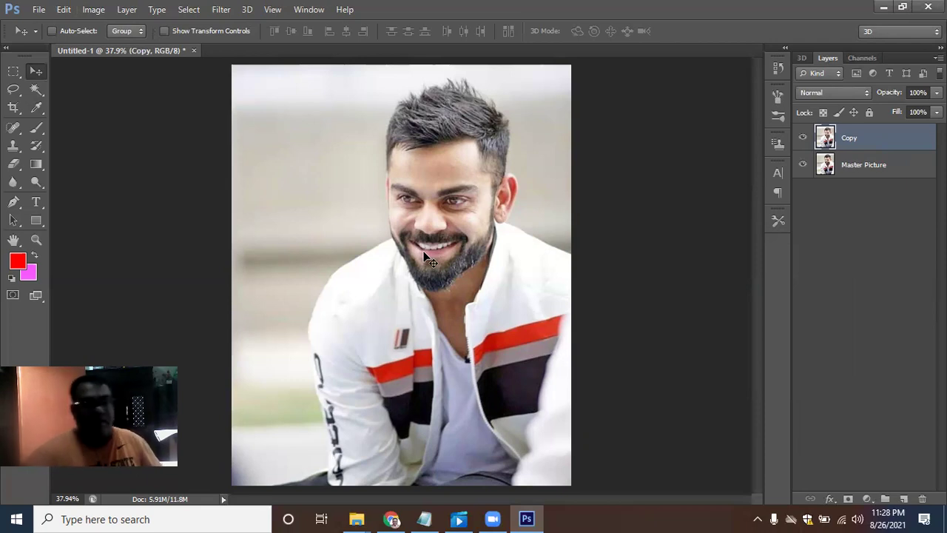
Apply Levels to the Copy layer with input levels 25, 1.00 and 241
{"action": "left_click", "coordinate": [93, 8]}
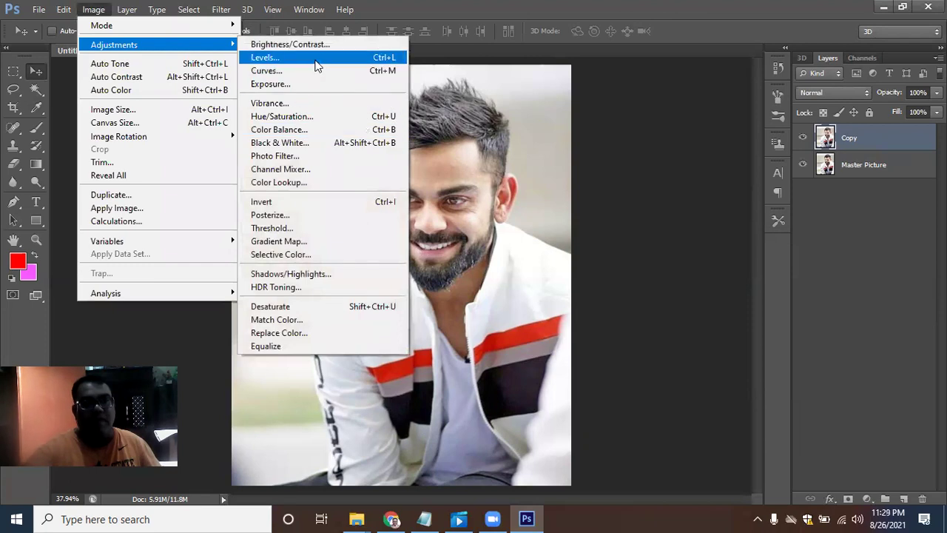
{"action": "left_click", "coordinate": [316, 57]}
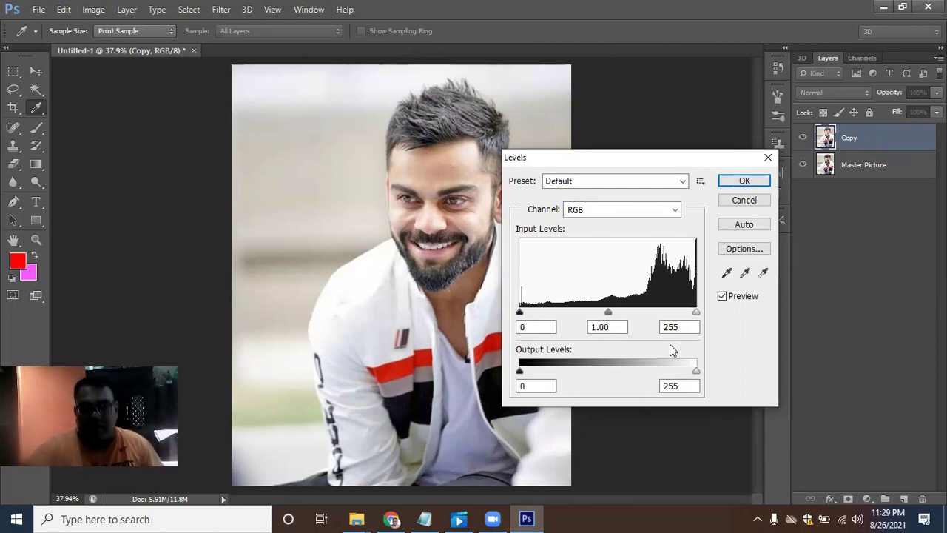
{"action": "left_click_drag", "start_coordinate": [694, 311], "coordinate": [687, 312]}
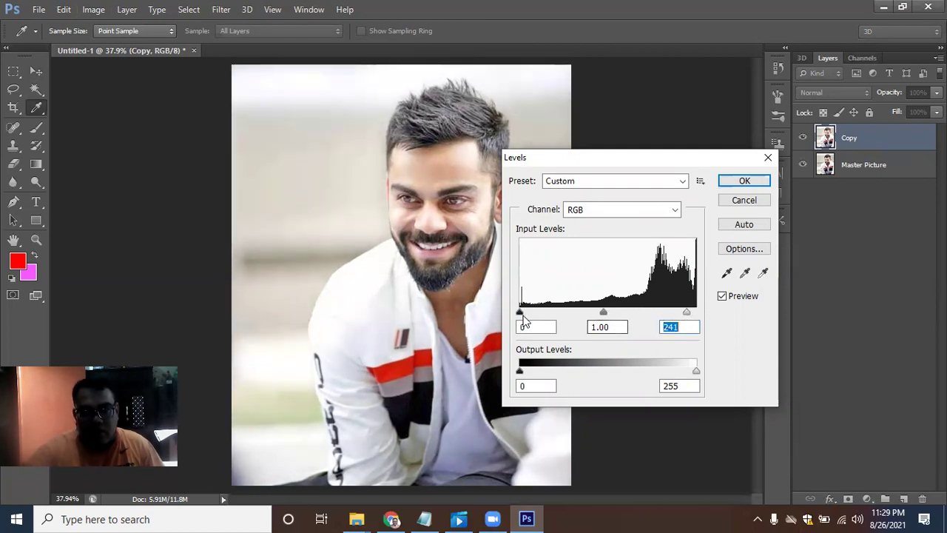
{"action": "left_click_drag", "start_coordinate": [520, 312], "coordinate": [537, 312]}
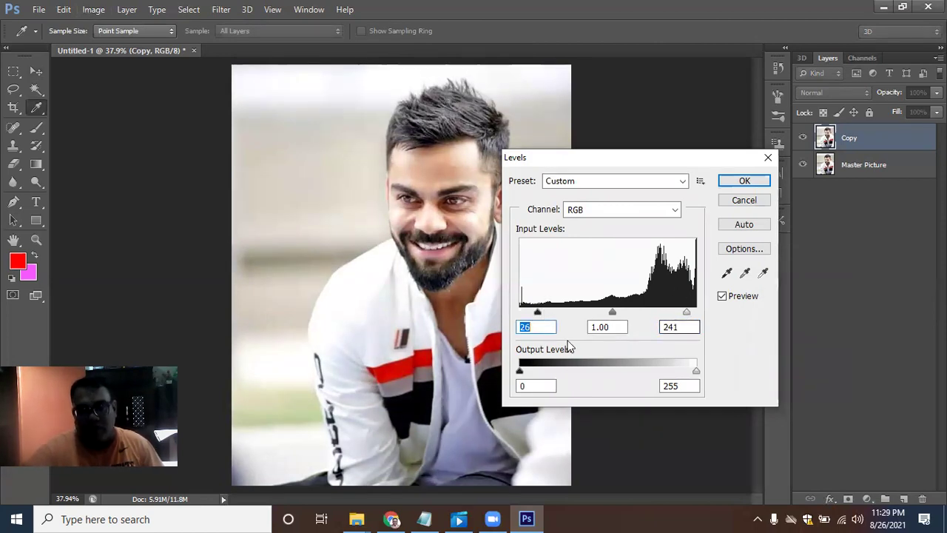
{"action": "left_click", "coordinate": [547, 327]}
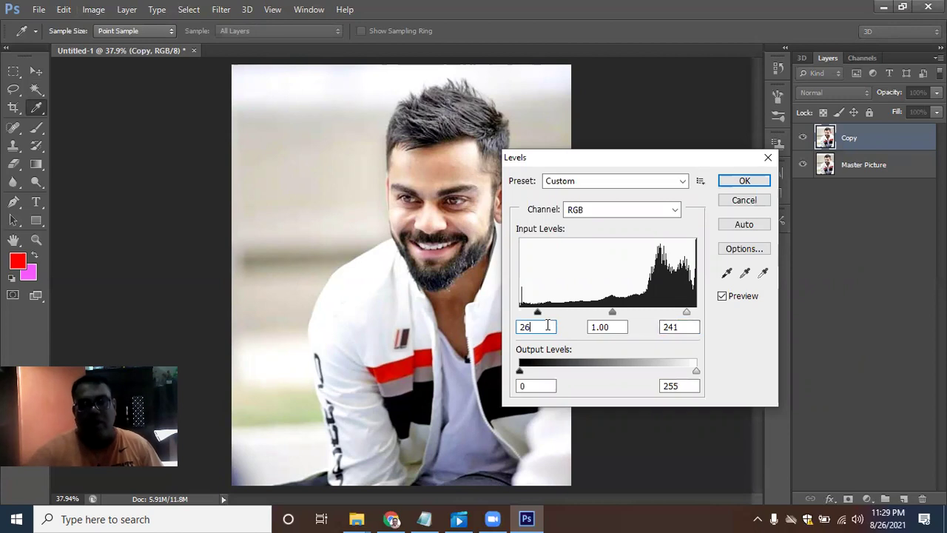
{"action": "key", "text": "BackSpace"}
{"action": "type", "text": "5"}
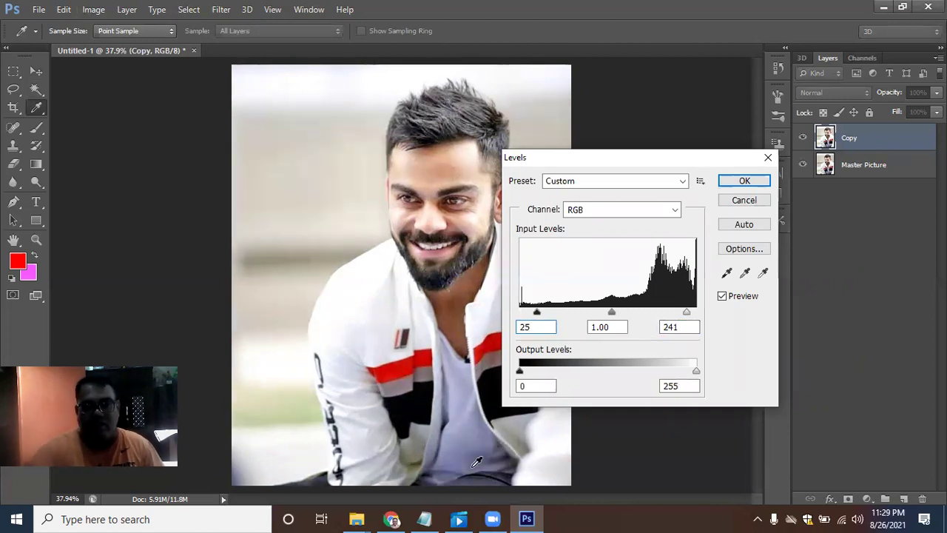
{"action": "left_click", "coordinate": [746, 182]}
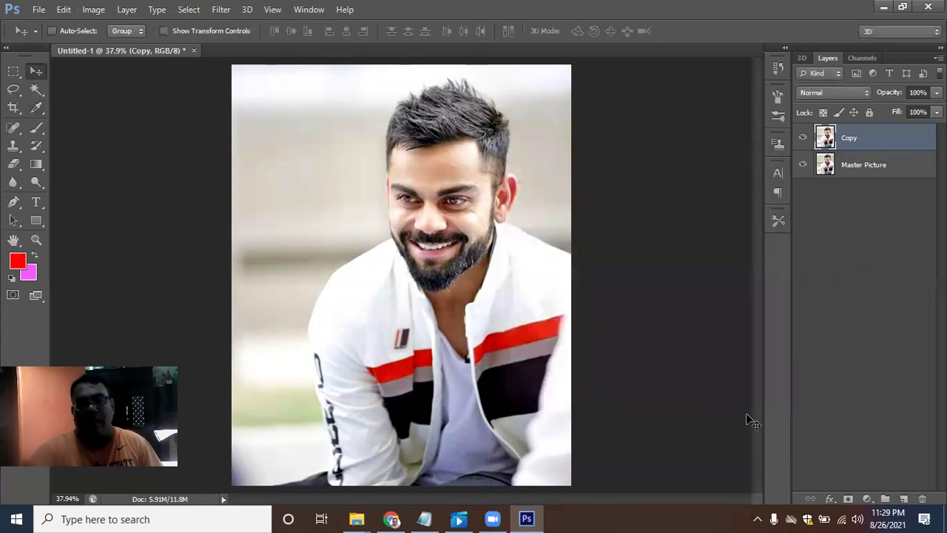
Duplicate the Copy layer as a new layer named Copy-1
{"action": "right_click", "coordinate": [875, 141]}
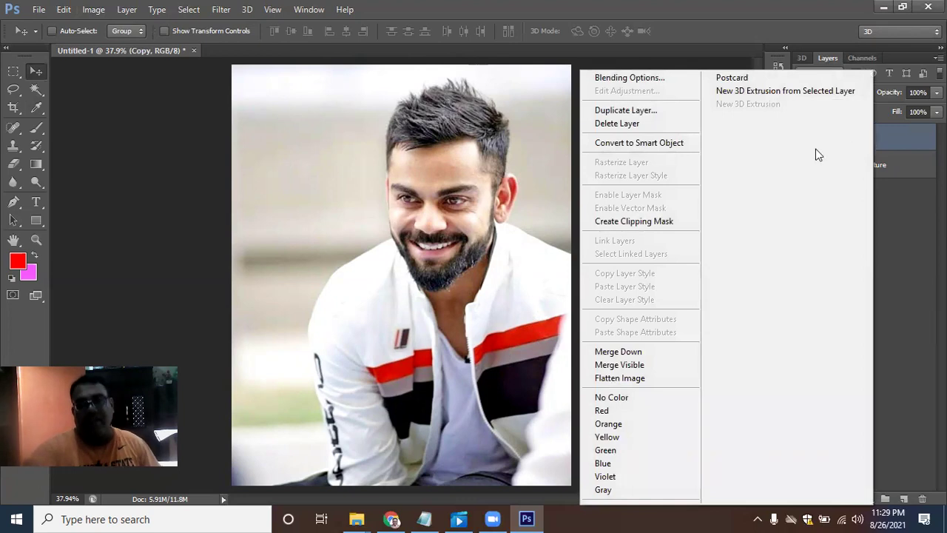
{"action": "left_click", "coordinate": [651, 110]}
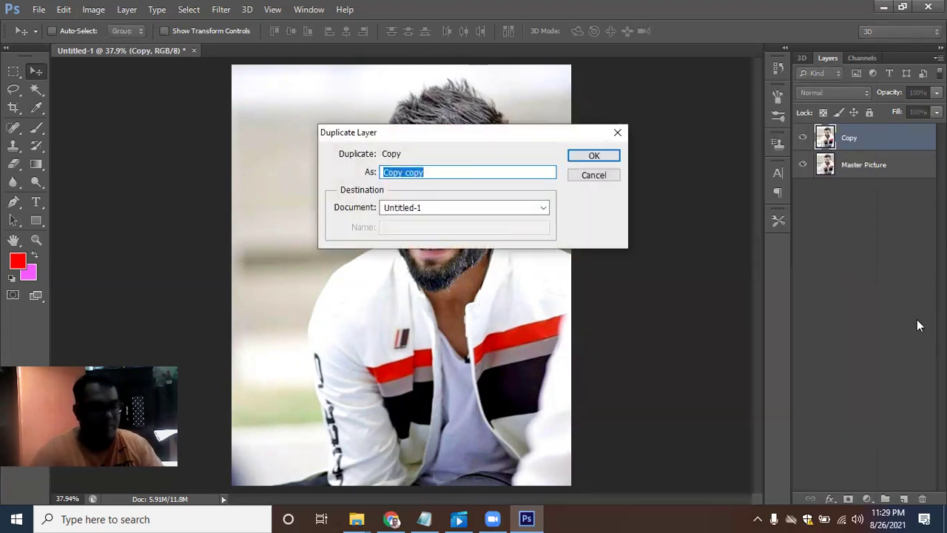
{"action": "type", "text": "Copy-1"}
{"action": "key", "text": "Return"}
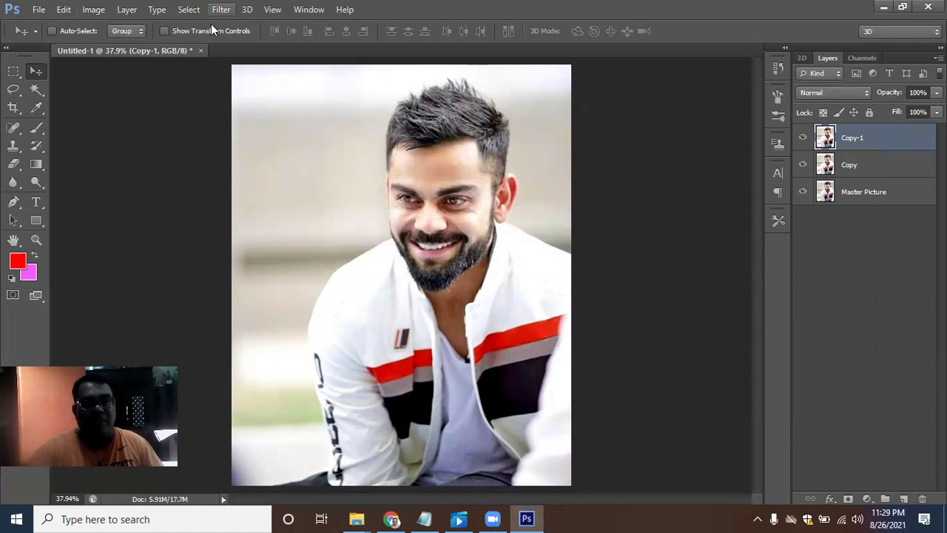
Run a High Pass filter with a 2-pixel radius on Copy-1
{"action": "key", "text": "alt+t"}
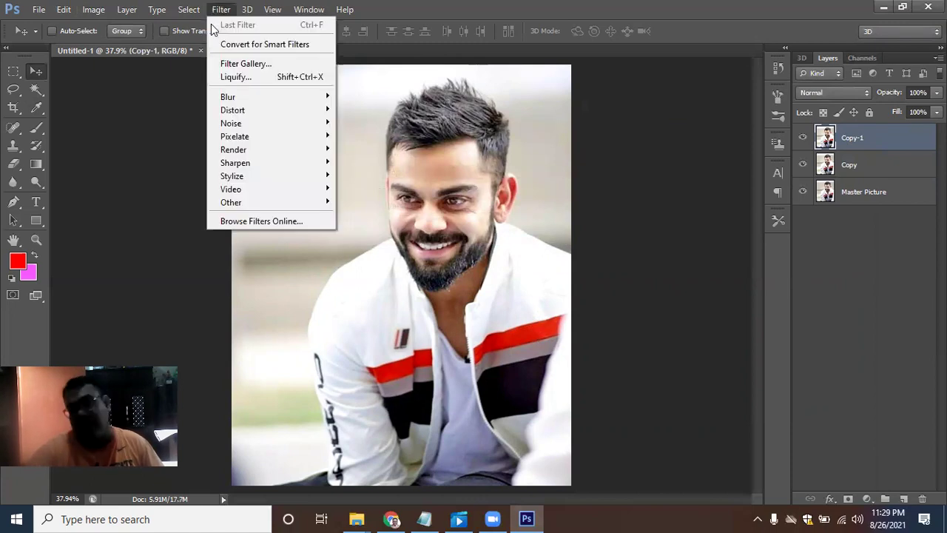
{"action": "mouse_move", "coordinate": [266, 202]}
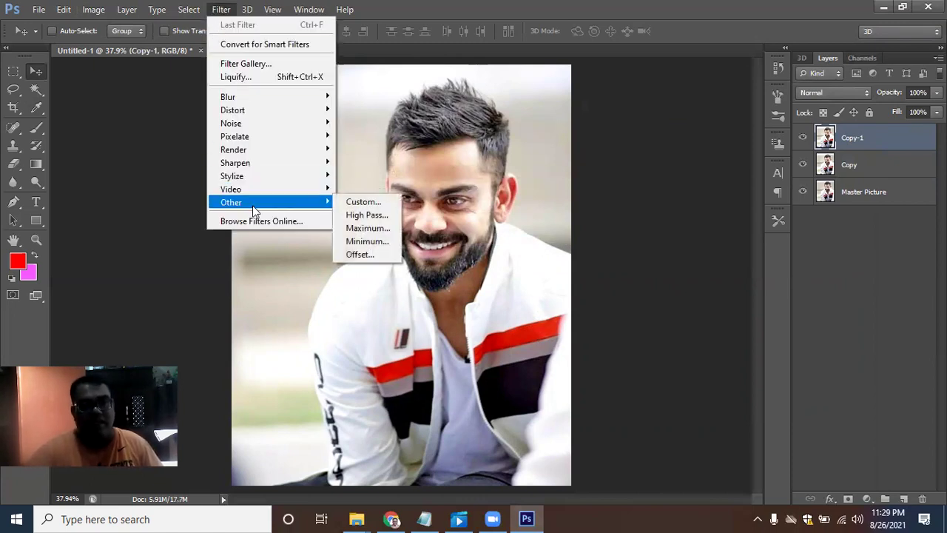
{"action": "left_click", "coordinate": [378, 216]}
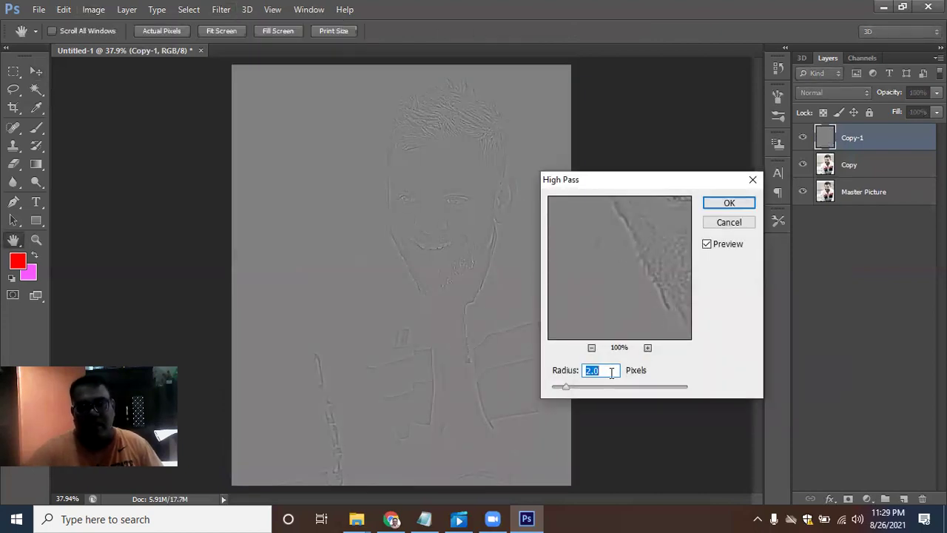
{"action": "type", "text": "2"}
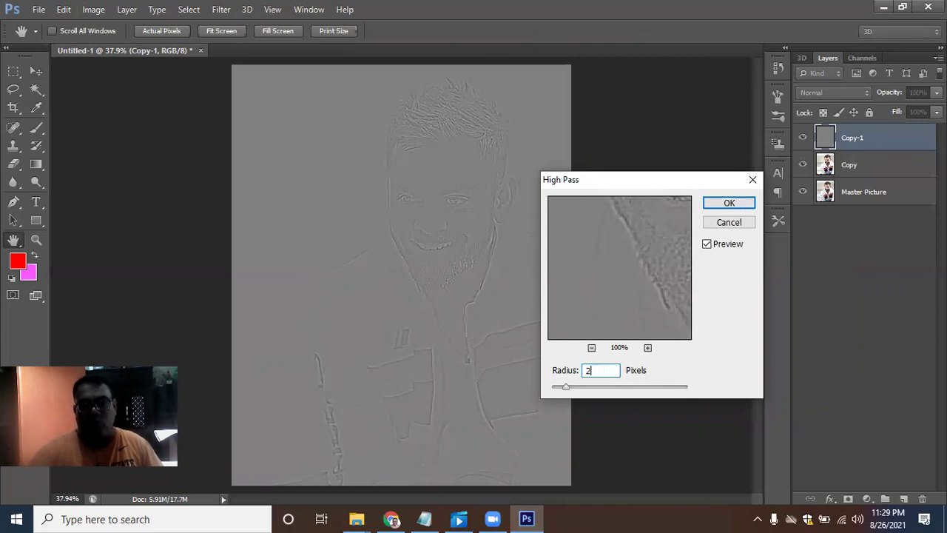
{"action": "left_click_drag", "start_coordinate": [586, 269], "coordinate": [594, 306]}
{"action": "double_click", "coordinate": [606, 370]}
{"action": "left_click", "coordinate": [591, 347]}
{"action": "left_click", "coordinate": [592, 347]}
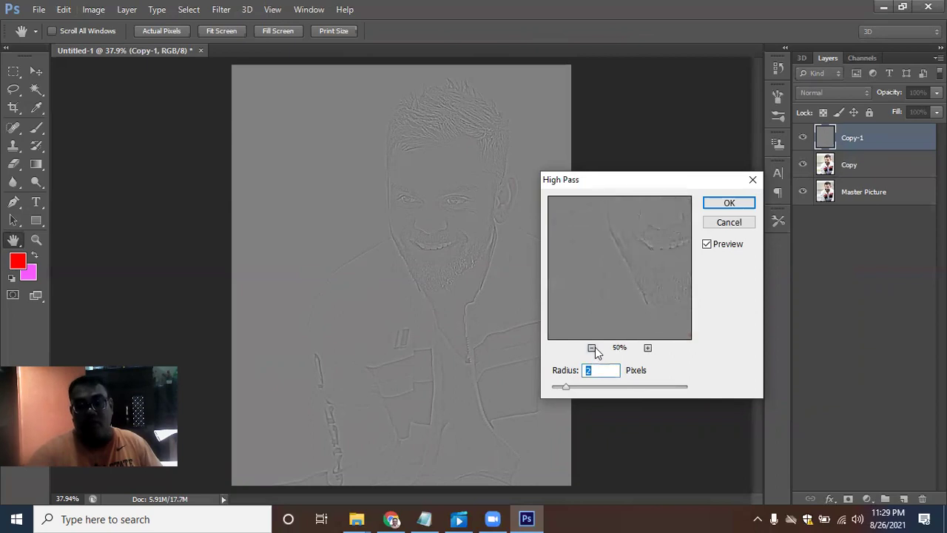
{"action": "left_click", "coordinate": [591, 347]}
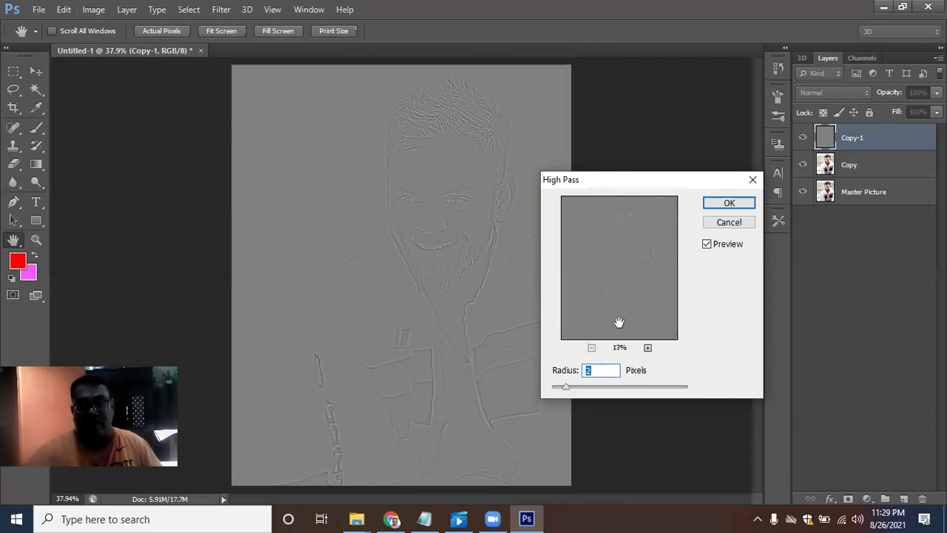
{"action": "left_click", "coordinate": [729, 203]}
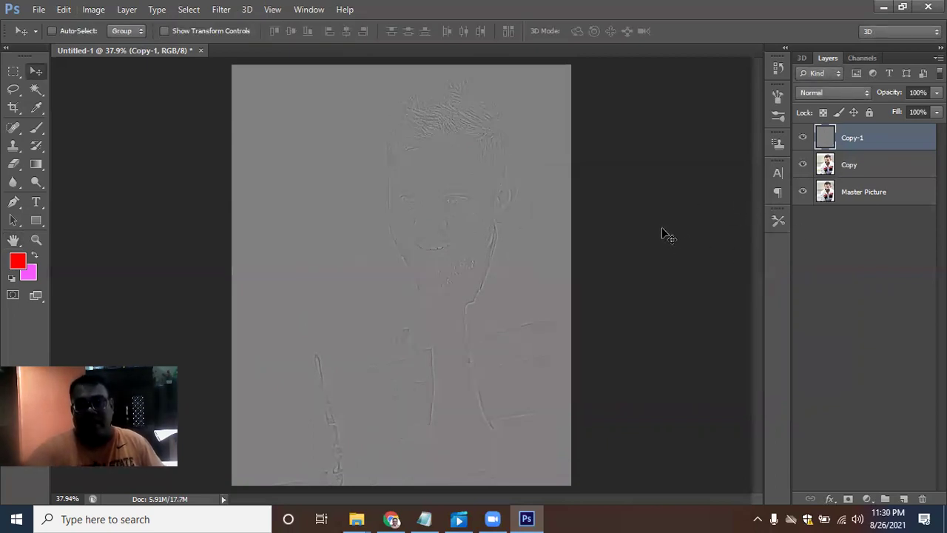
Set the High Pass layer to Overlay blending and merge it with Copy into Copy-1
{"action": "left_click", "coordinate": [867, 90]}
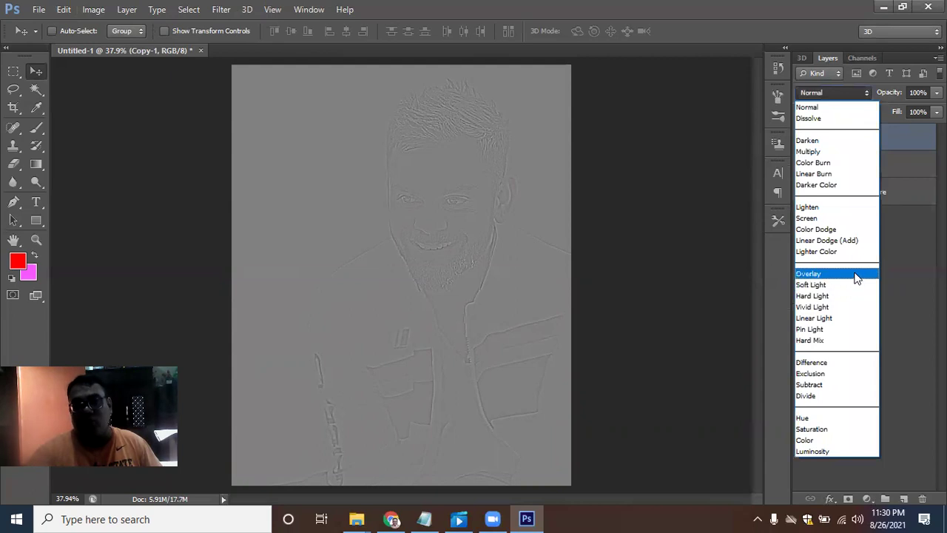
{"action": "left_click", "coordinate": [857, 277]}
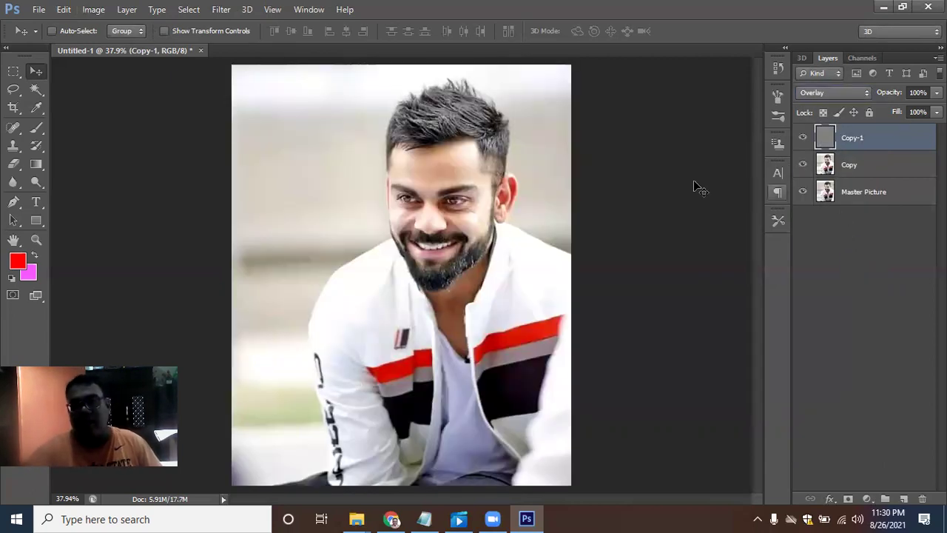
{"action": "left_click", "coordinate": [859, 169]}
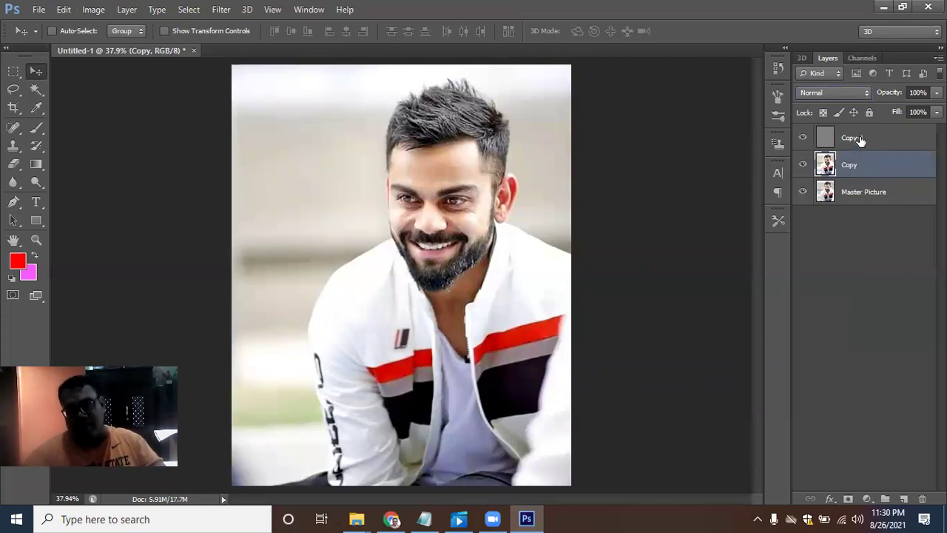
{"action": "left_click", "coordinate": [861, 141], "text": "shift"}
{"action": "right_click", "coordinate": [861, 141]}
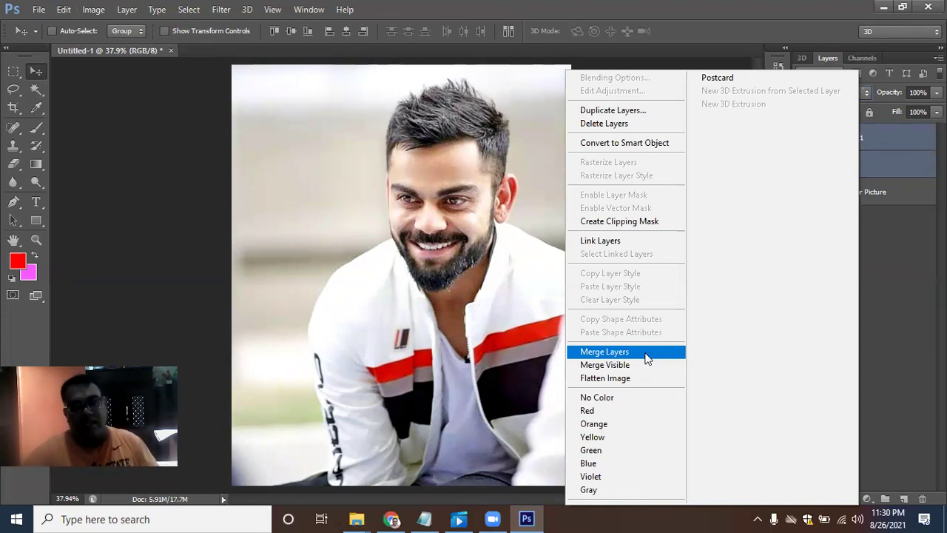
{"action": "left_click", "coordinate": [648, 358]}
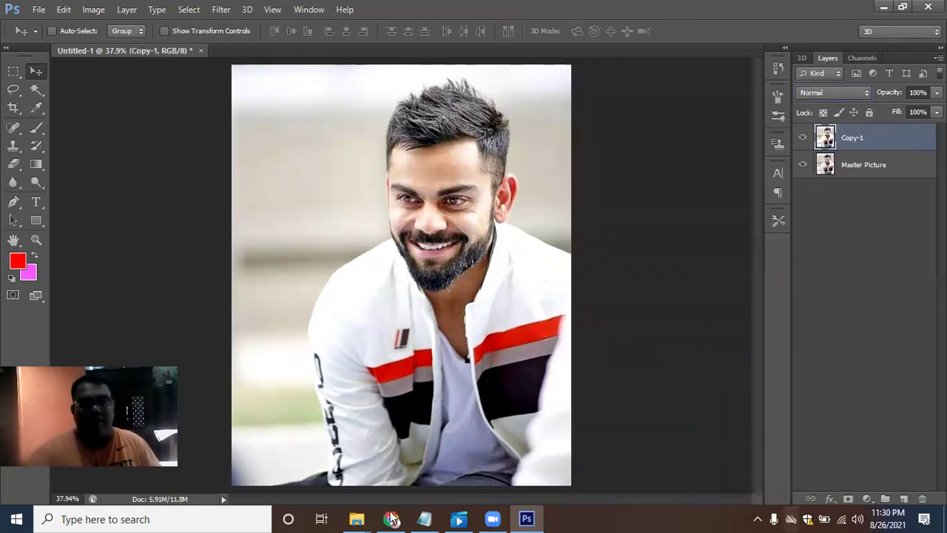
{"action": "key", "text": "alt+t"}
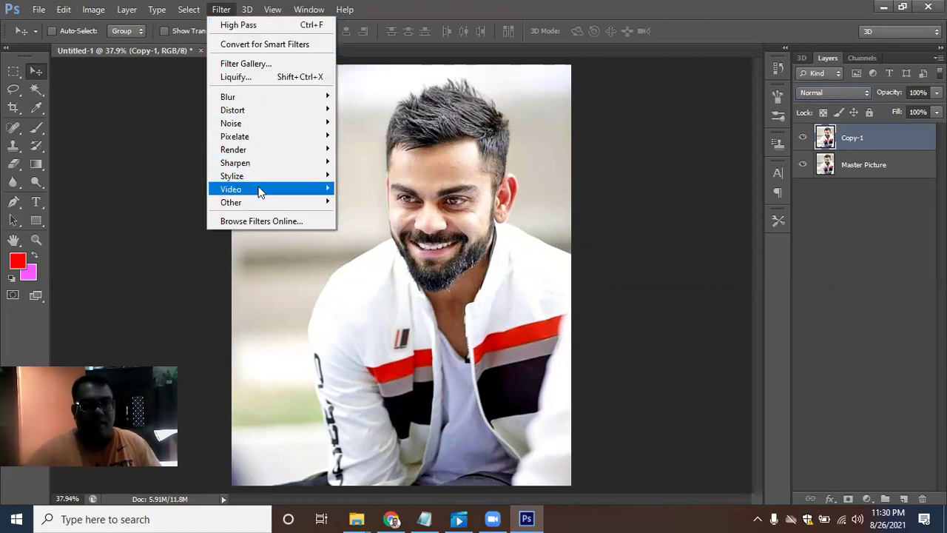
{"action": "mouse_move", "coordinate": [235, 163]}
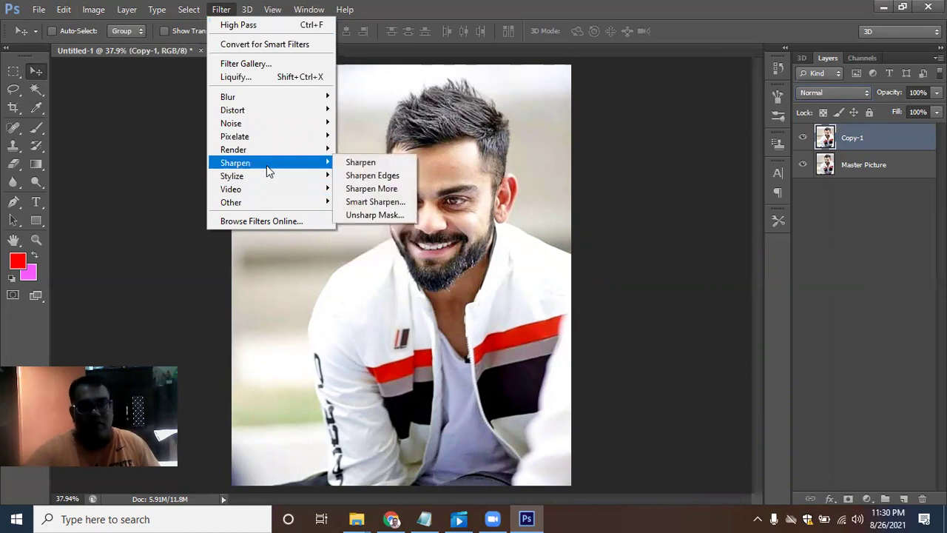
Sharpen Copy-1 with Unsharp Mask at 135% amount, 2.0-pixel radius and 0 threshold
{"action": "left_click", "coordinate": [397, 215]}
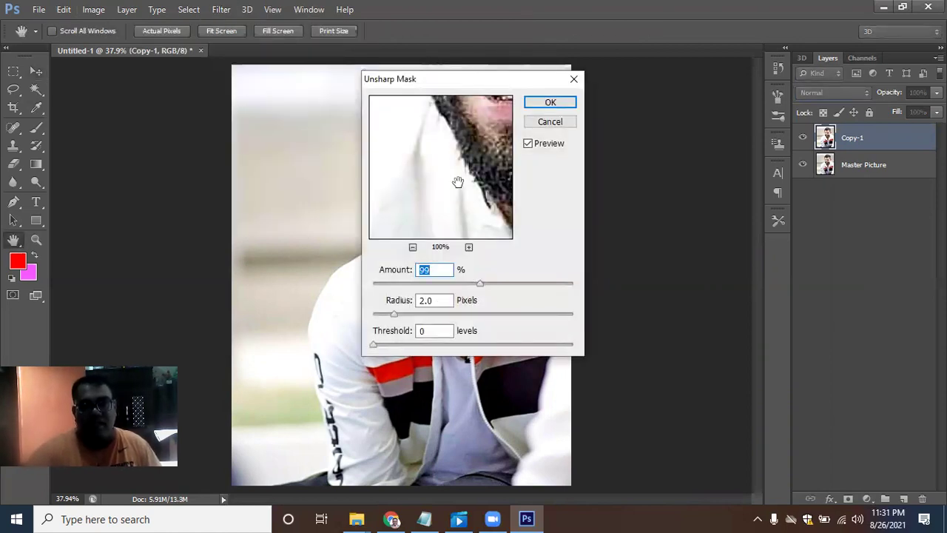
{"action": "left_click_drag", "start_coordinate": [456, 180], "coordinate": [429, 230]}
{"action": "left_click", "coordinate": [413, 247]}
{"action": "left_click_drag", "start_coordinate": [456, 182], "coordinate": [422, 230]}
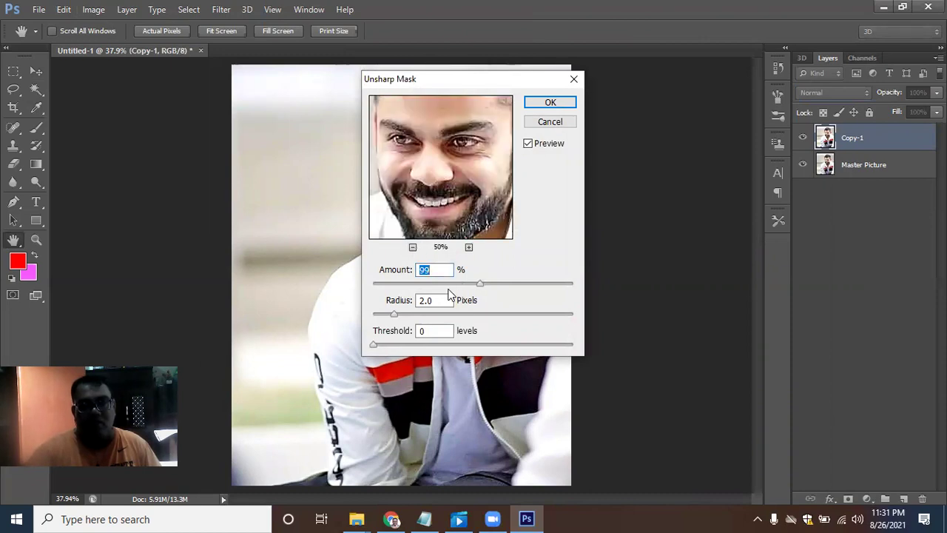
{"action": "mouse_move", "coordinate": [478, 291]}
{"action": "left_mouse_down"}
{"action": "mouse_move", "coordinate": [560, 292]}
{"action": "mouse_move", "coordinate": [502, 291]}
{"action": "left_mouse_up"}
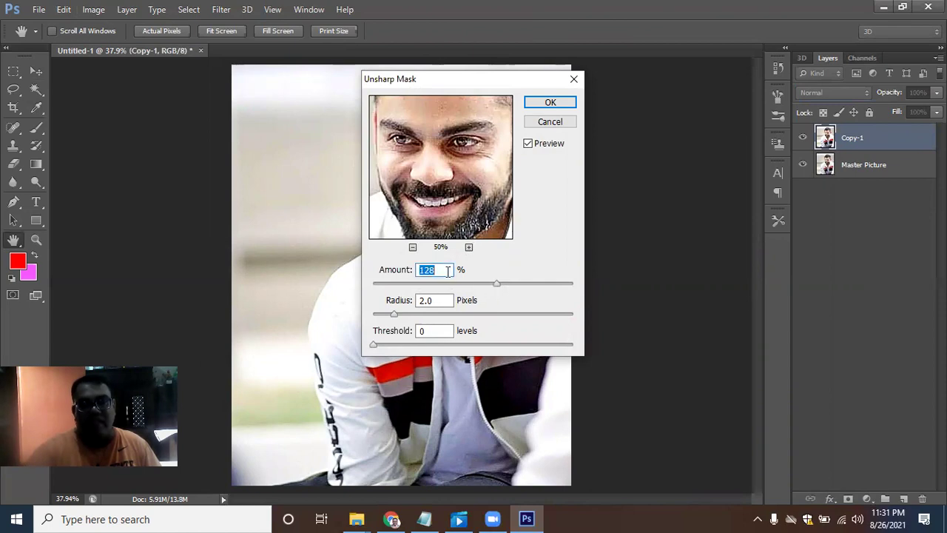
{"action": "type", "text": "135"}
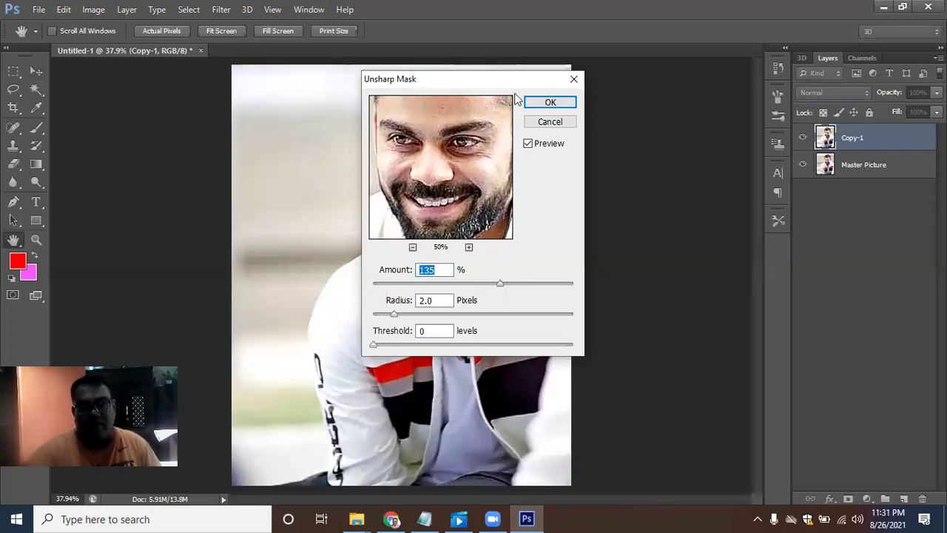
{"action": "left_click_drag", "start_coordinate": [516, 80], "coordinate": [747, 153]}
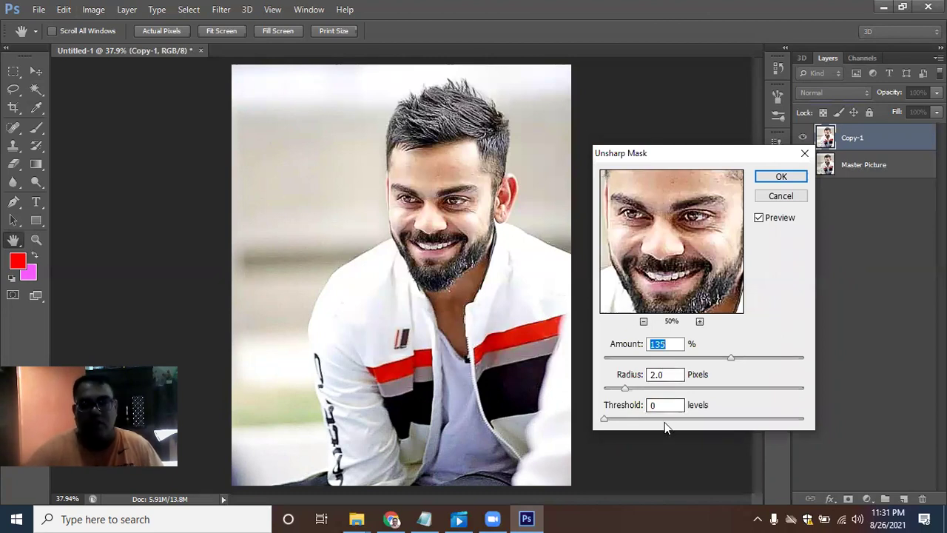
{"action": "left_click", "coordinate": [667, 404]}
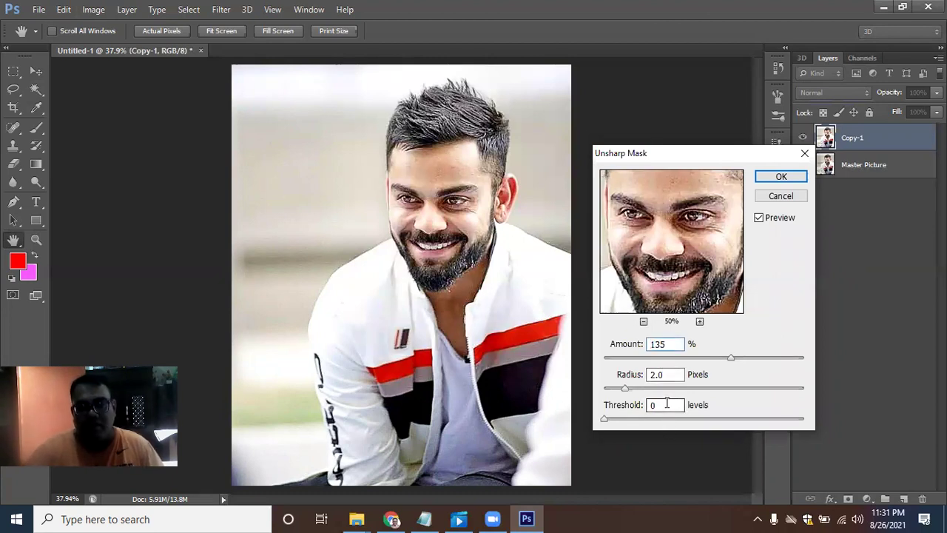
{"action": "left_click", "coordinate": [775, 175]}
{"action": "key", "text": "v"}
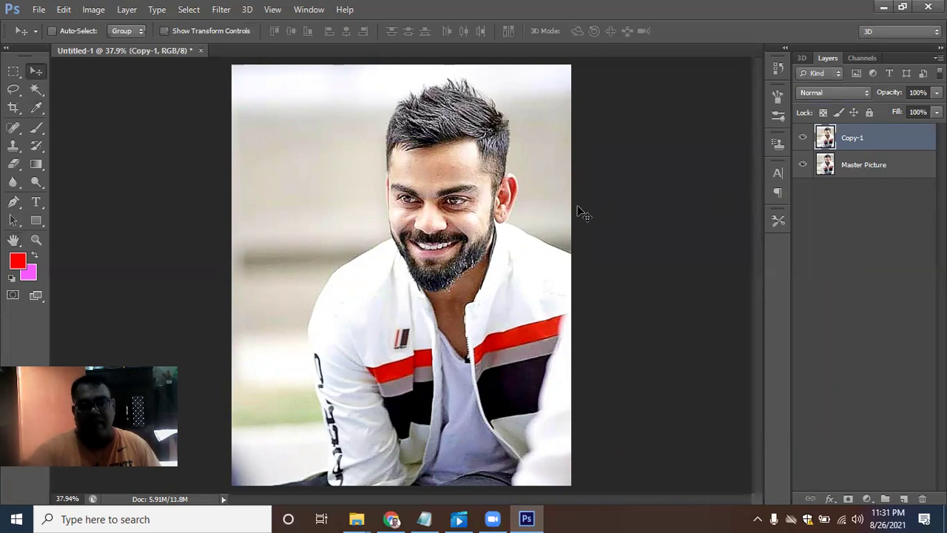
Apply the Diffuse filter in Anisotropic mode to Copy-1
{"action": "left_click", "coordinate": [221, 10]}
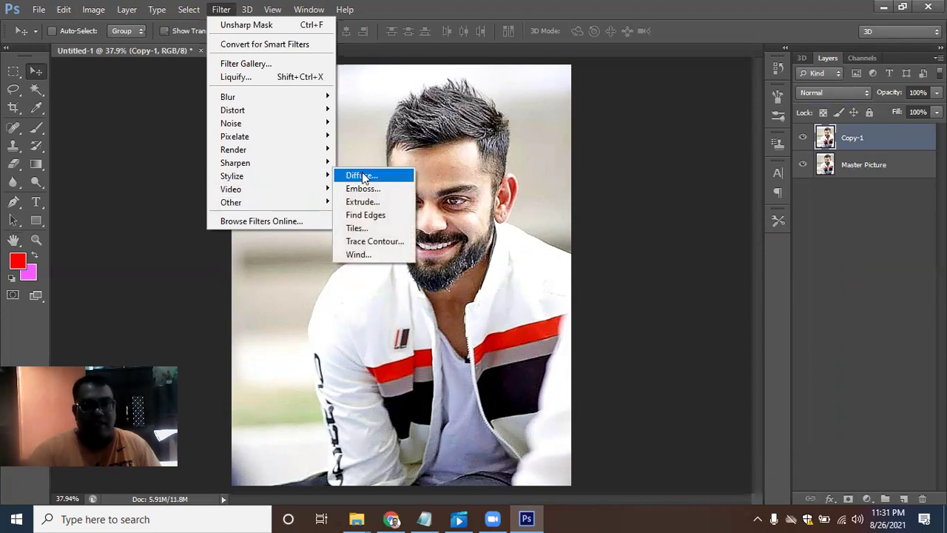
{"action": "left_click", "coordinate": [362, 175]}
{"action": "left_click_drag", "start_coordinate": [468, 88], "coordinate": [643, 153]}
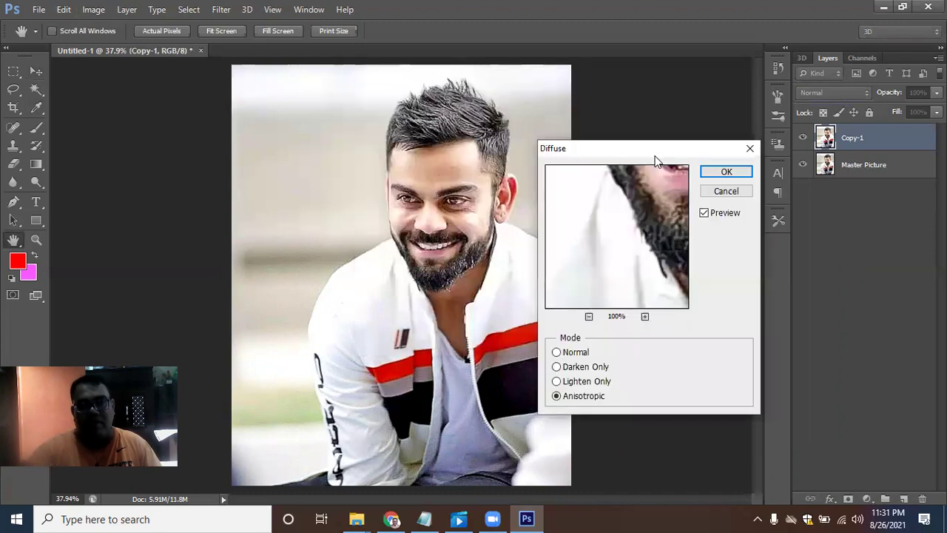
{"action": "left_click_drag", "start_coordinate": [615, 264], "coordinate": [597, 279]}
{"action": "left_click_drag", "start_coordinate": [626, 232], "coordinate": [624, 180]}
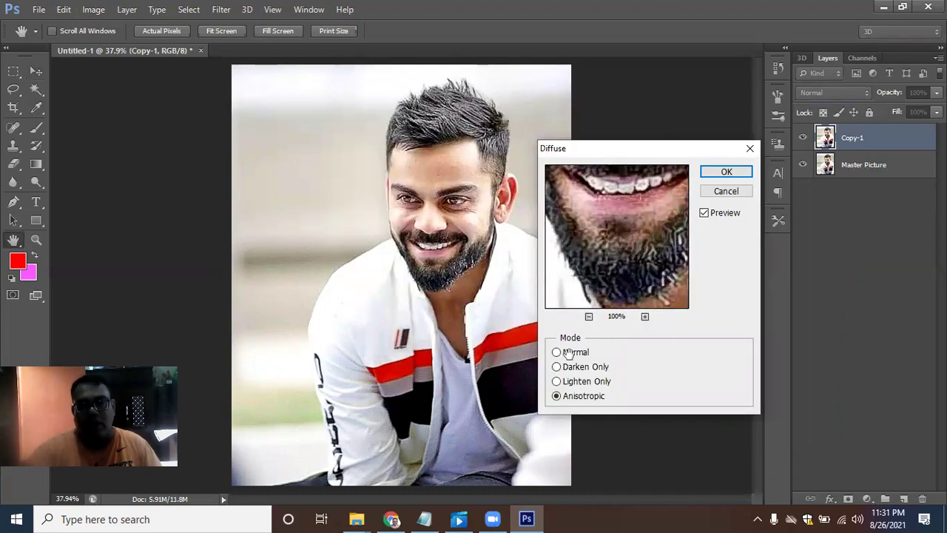
{"action": "left_click", "coordinate": [580, 397]}
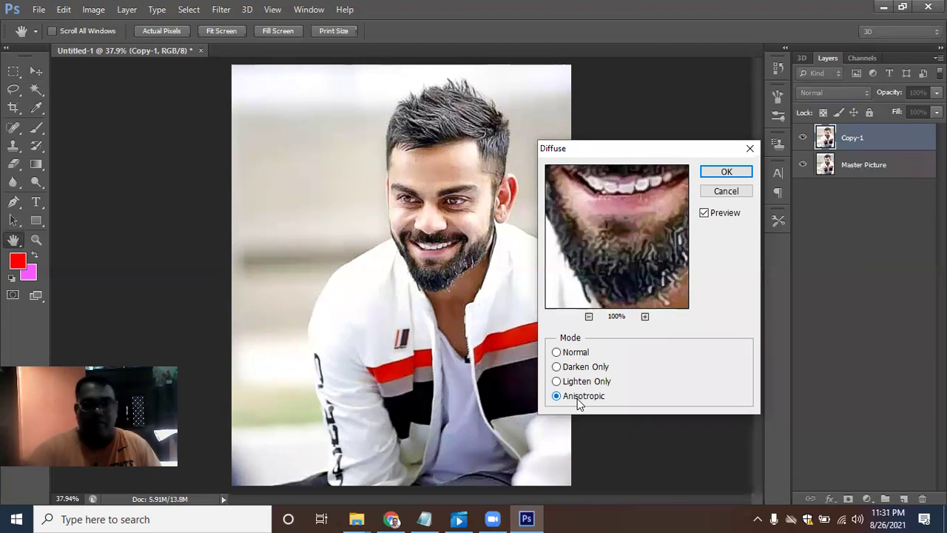
{"action": "left_click", "coordinate": [727, 172]}
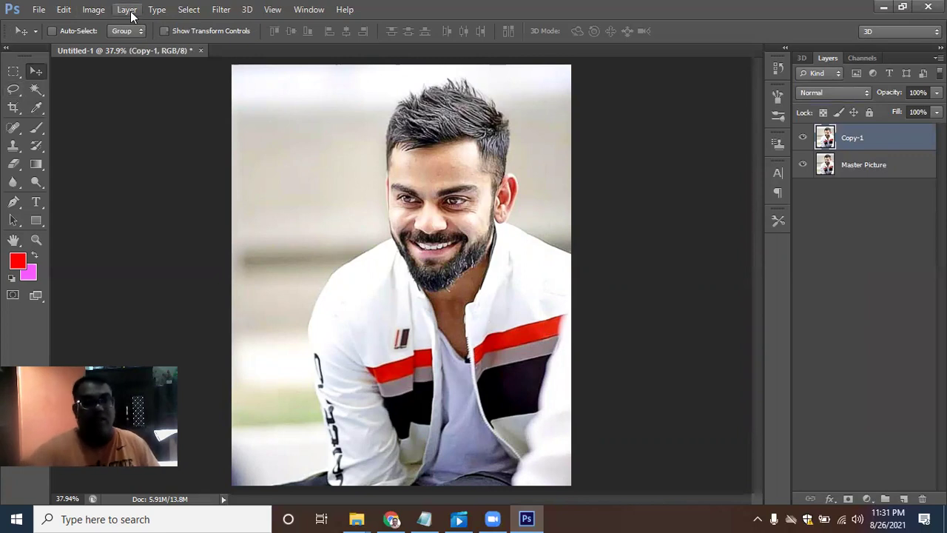
{"action": "left_click", "coordinate": [94, 9]}
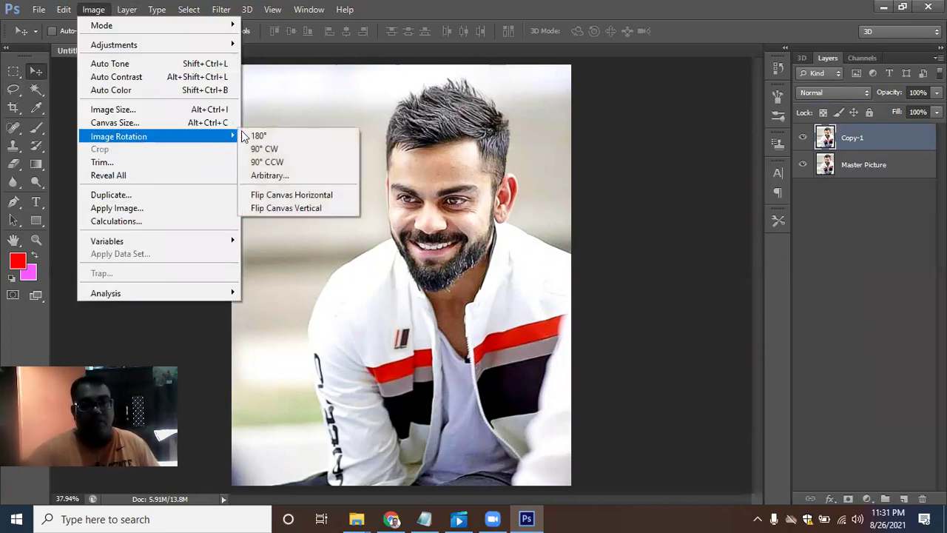
{"action": "mouse_move", "coordinate": [118, 136]}
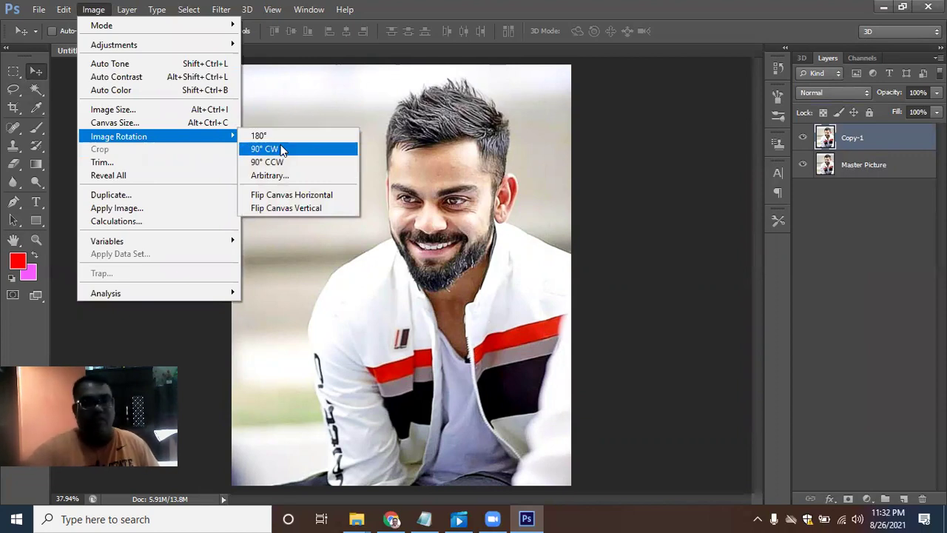
Rotate the canvas 90° clockwise through a full turn, reapplying Diffuse, then inspect the face
{"action": "left_click", "coordinate": [282, 150]}
{"action": "left_click", "coordinate": [221, 9]}
{"action": "left_click", "coordinate": [237, 23]}
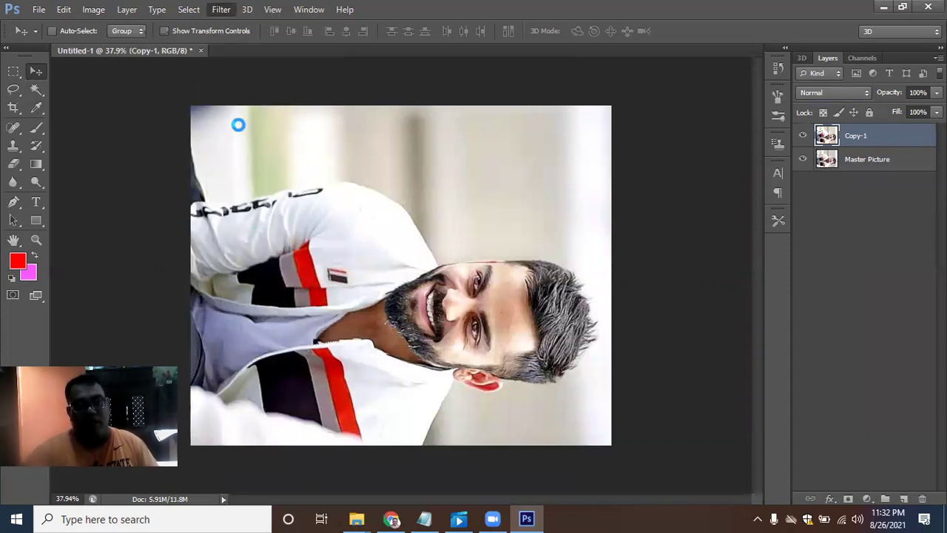
{"action": "left_click", "coordinate": [101, 11]}
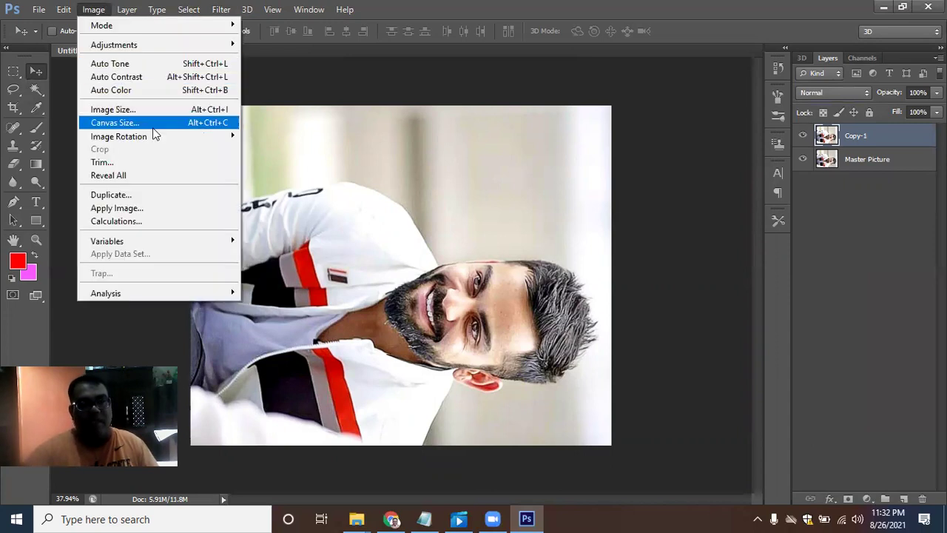
{"action": "mouse_move", "coordinate": [118, 136]}
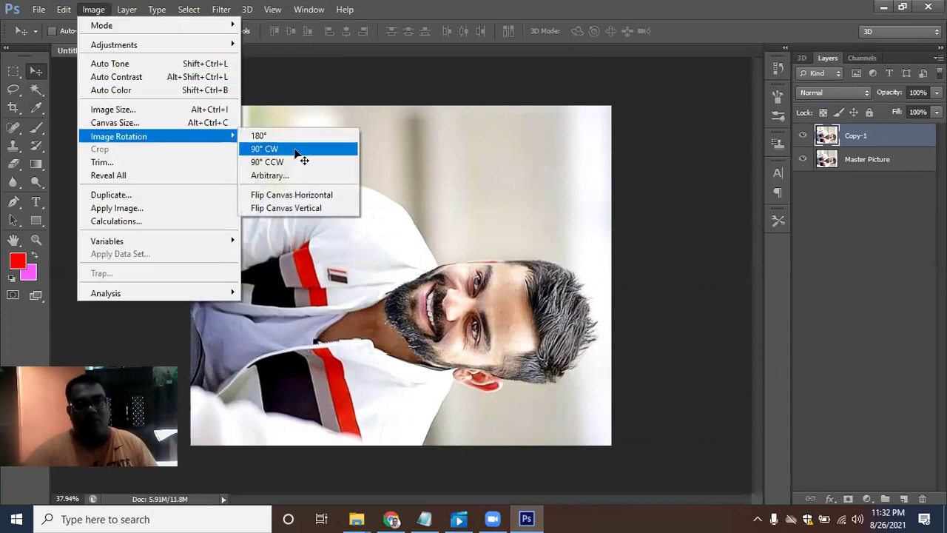
{"action": "left_click", "coordinate": [296, 151]}
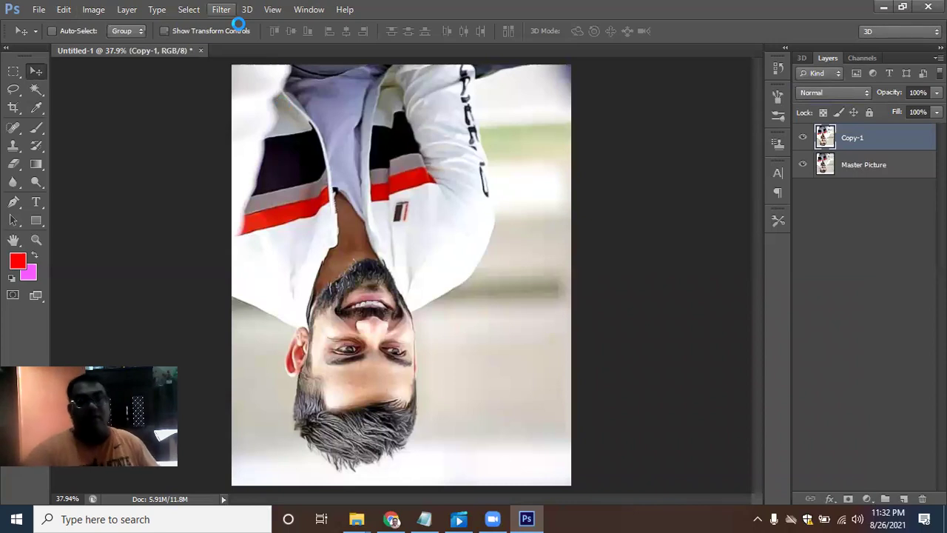
{"action": "left_click", "coordinate": [97, 11]}
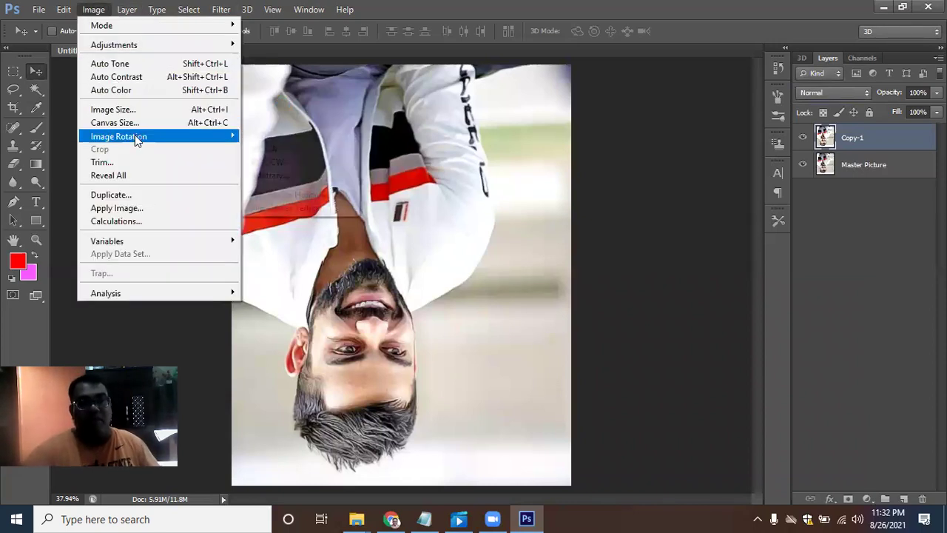
{"action": "key", "text": "Return"}
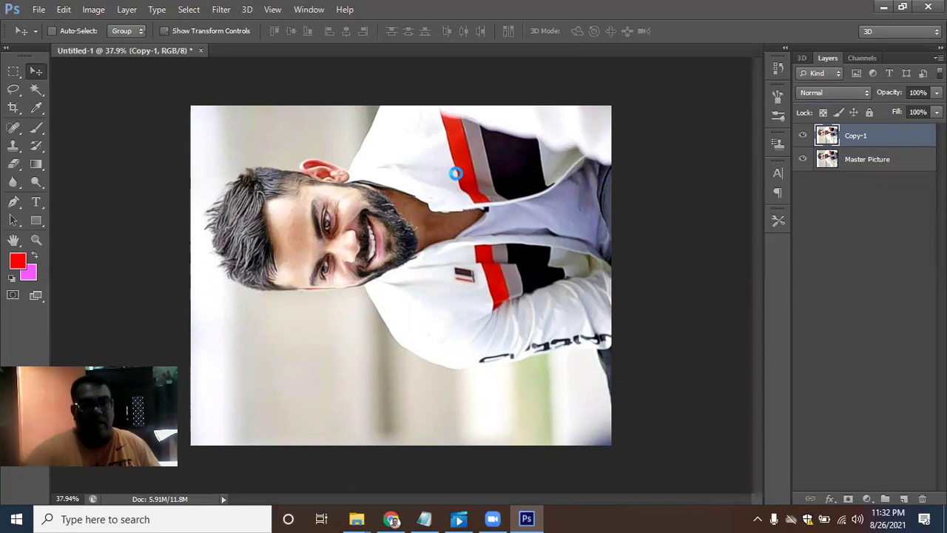
{"action": "left_click", "coordinate": [91, 11]}
{"action": "mouse_move", "coordinate": [119, 136]}
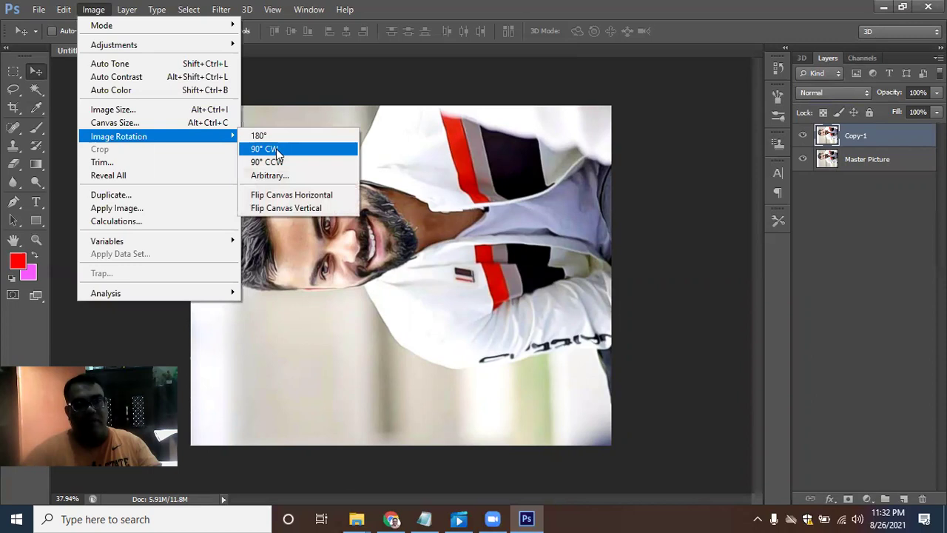
{"action": "left_click", "coordinate": [276, 150]}
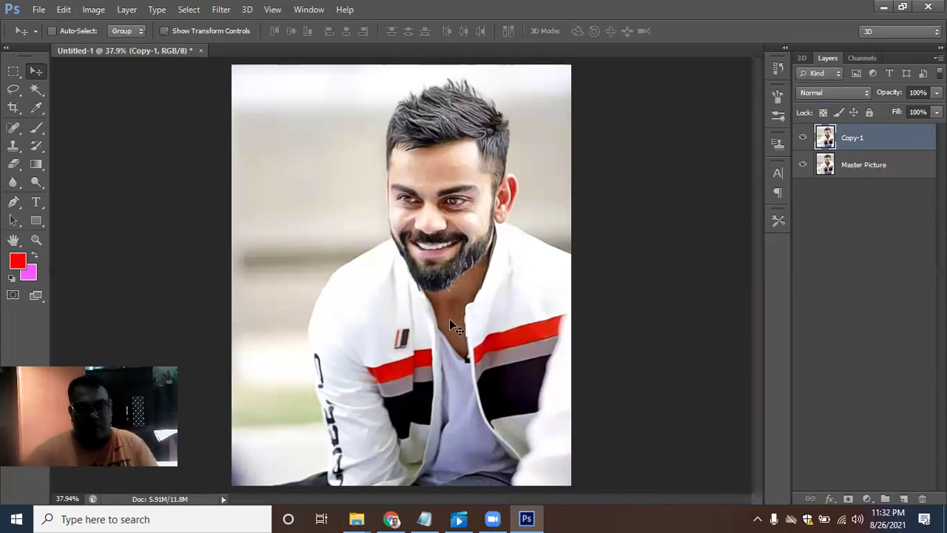
{"action": "key", "text": "ctrl+plus"}
{"action": "key", "text": "ctrl+plus"}
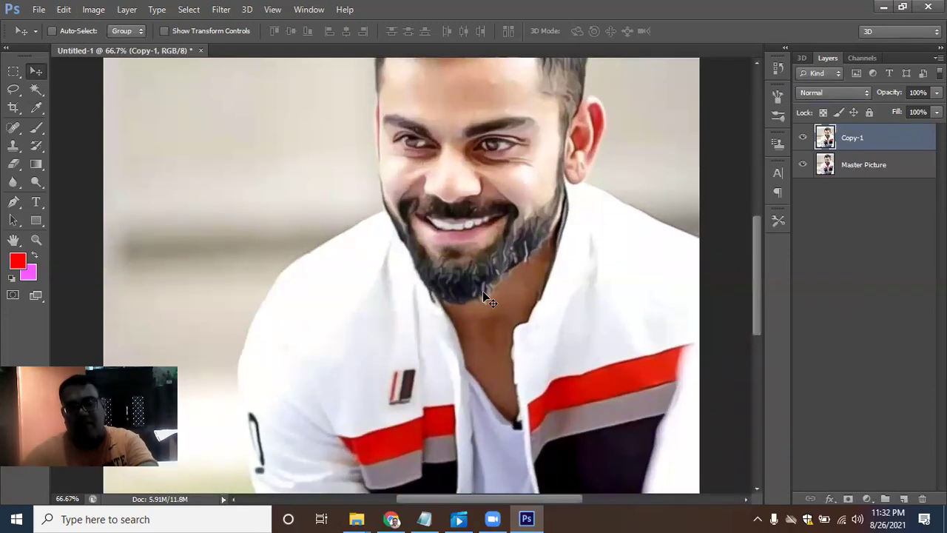
{"action": "key", "text": "ctrl+0"}
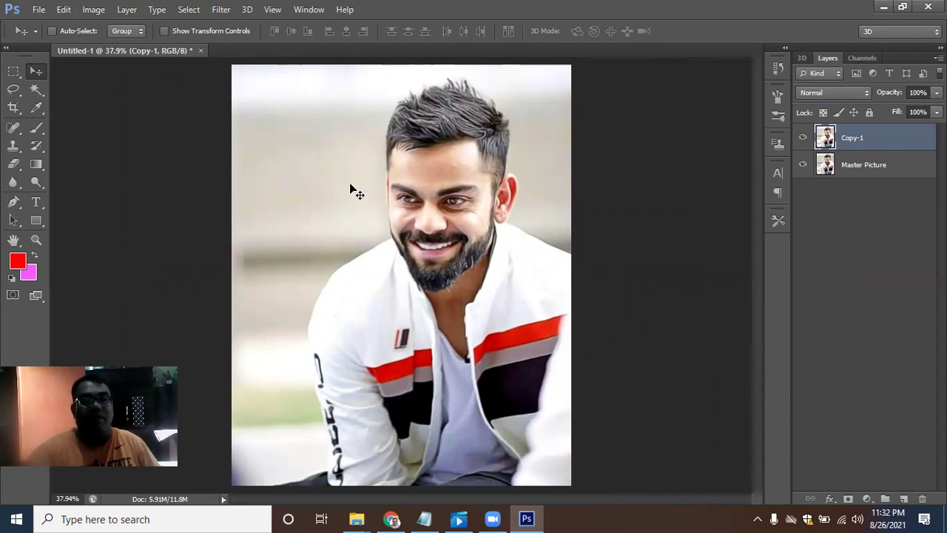
Apply Reduce Noise at strength 10 with Preserve Details, Color Noise and Sharpen Details at 0
{"action": "left_click", "coordinate": [221, 9]}
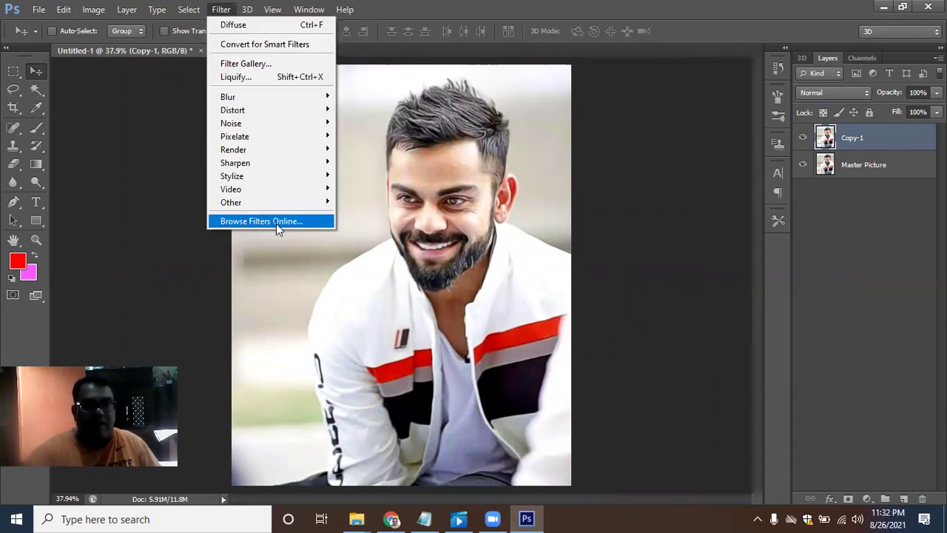
{"action": "mouse_move", "coordinate": [244, 123]}
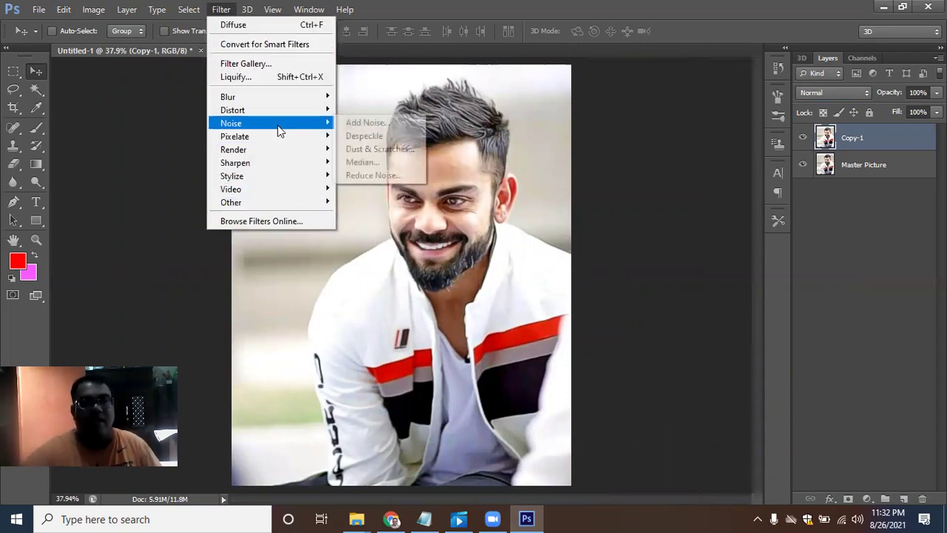
{"action": "left_click", "coordinate": [383, 176]}
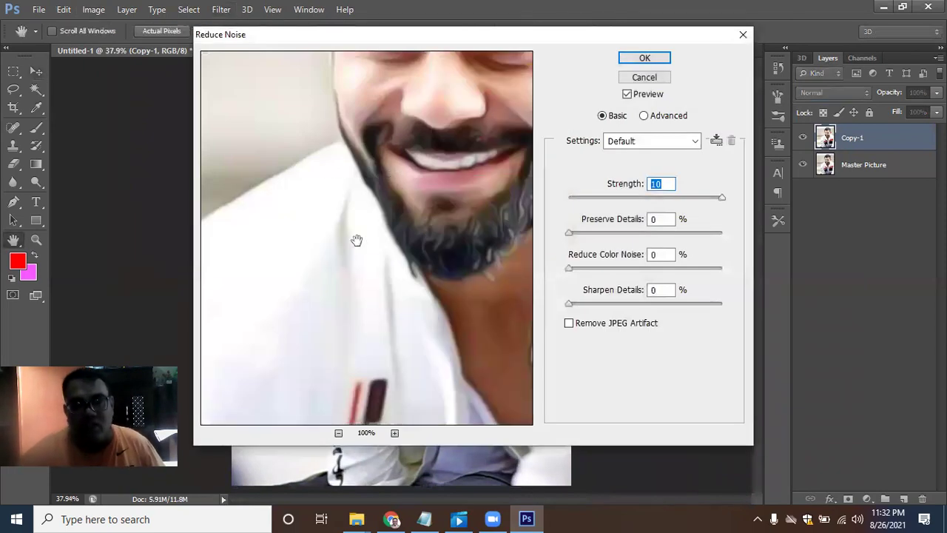
{"action": "left_click_drag", "start_coordinate": [357, 240], "coordinate": [274, 370]}
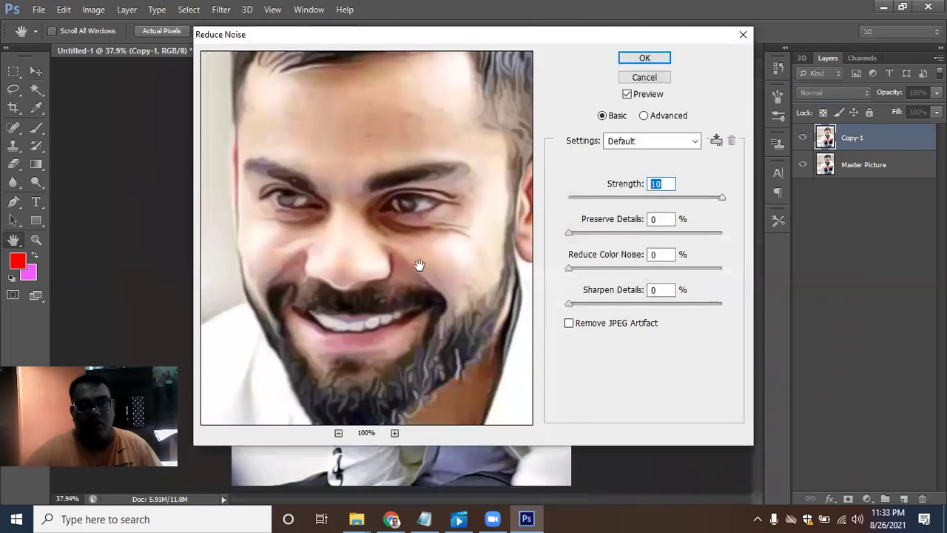
{"action": "left_click_drag", "start_coordinate": [720, 199], "coordinate": [635, 205]}
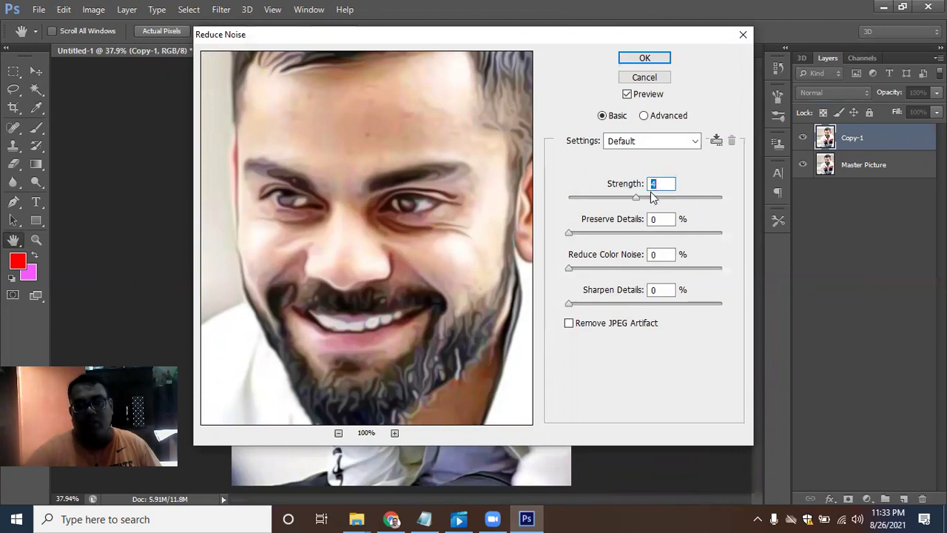
{"action": "left_click_drag", "start_coordinate": [642, 200], "coordinate": [718, 193]}
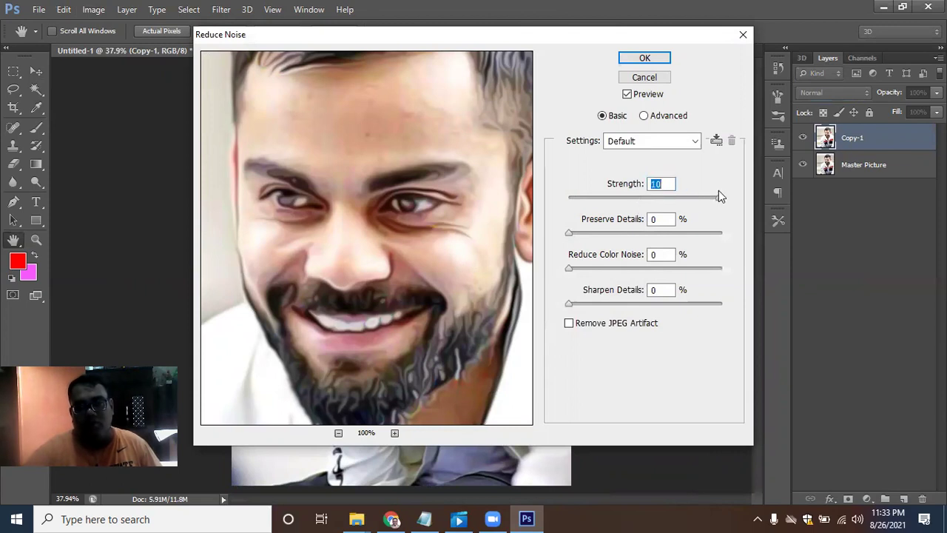
{"action": "left_click", "coordinate": [666, 220]}
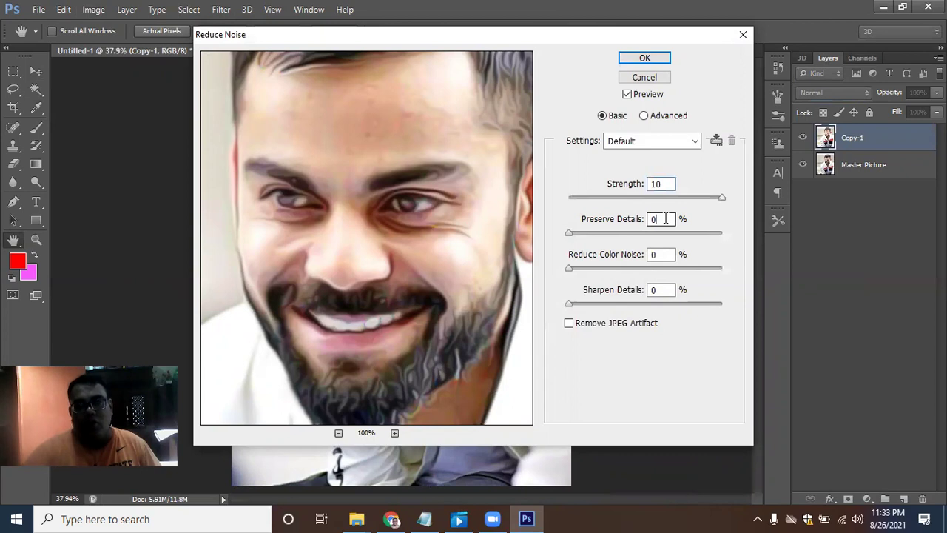
{"action": "left_click", "coordinate": [665, 255]}
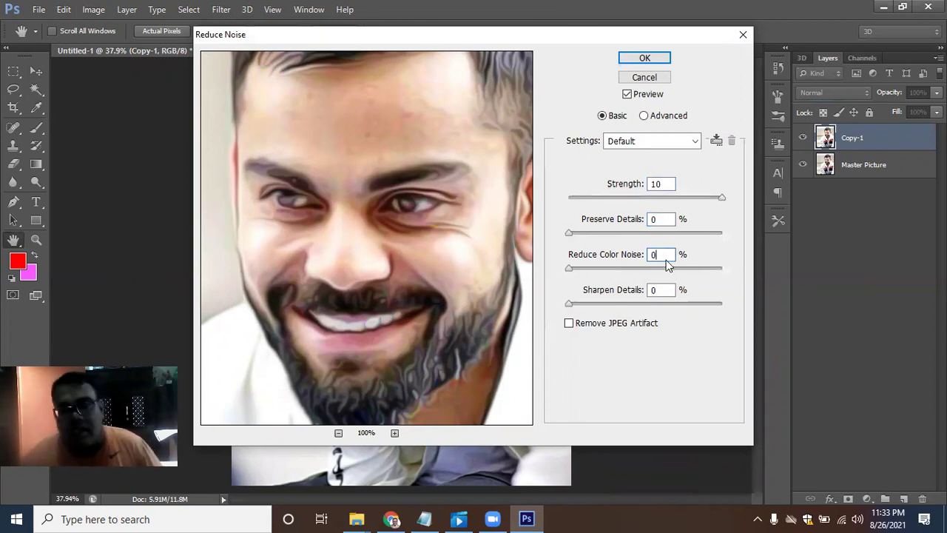
{"action": "left_click", "coordinate": [667, 289]}
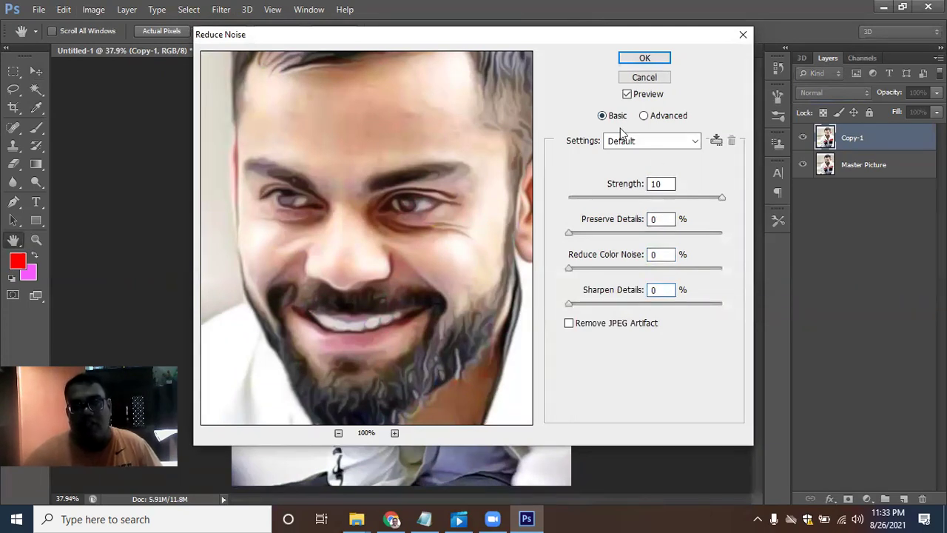
{"action": "left_click", "coordinate": [646, 59]}
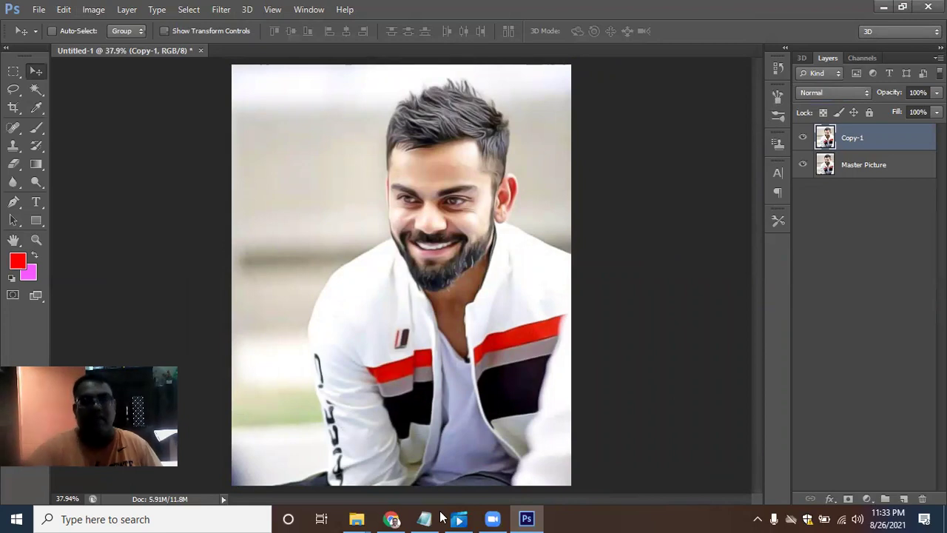
{"action": "key", "text": "ctrl+f"}
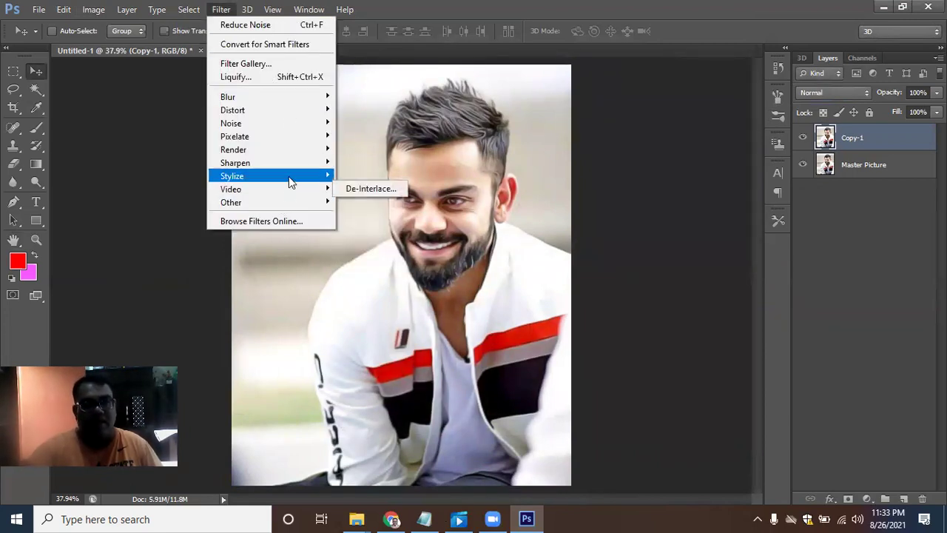
{"action": "mouse_move", "coordinate": [236, 163]}
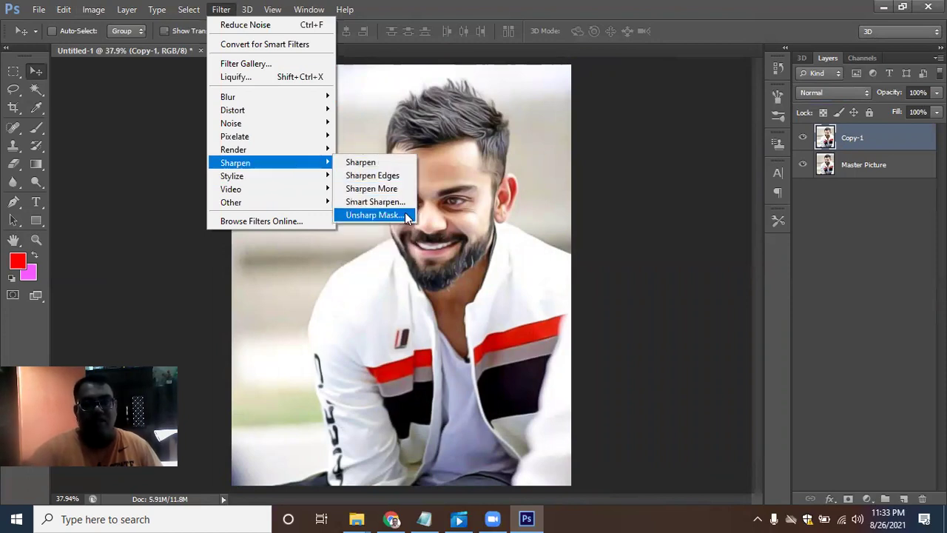
Apply a second Unsharp Mask to Copy-1 at 99% amount, 2.0-pixel radius, 0 threshold
{"action": "left_click", "coordinate": [404, 214]}
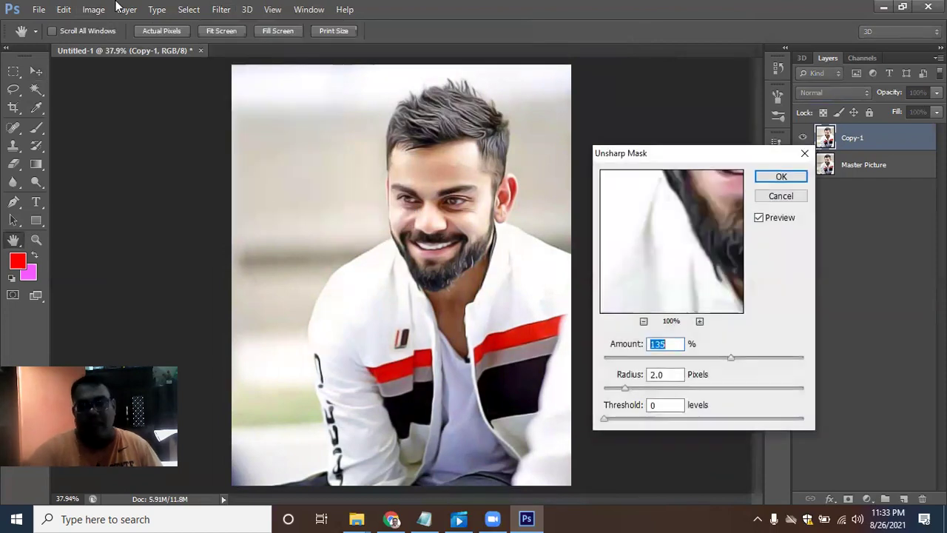
{"action": "left_click_drag", "start_coordinate": [613, 154], "coordinate": [583, 122]}
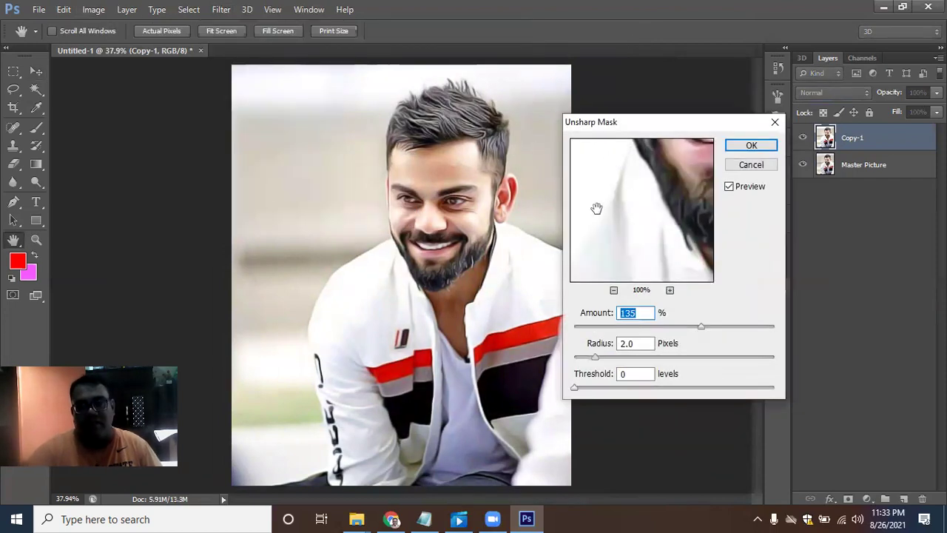
{"action": "left_click_drag", "start_coordinate": [598, 205], "coordinate": [580, 214]}
{"action": "left_click_drag", "start_coordinate": [646, 215], "coordinate": [650, 217]}
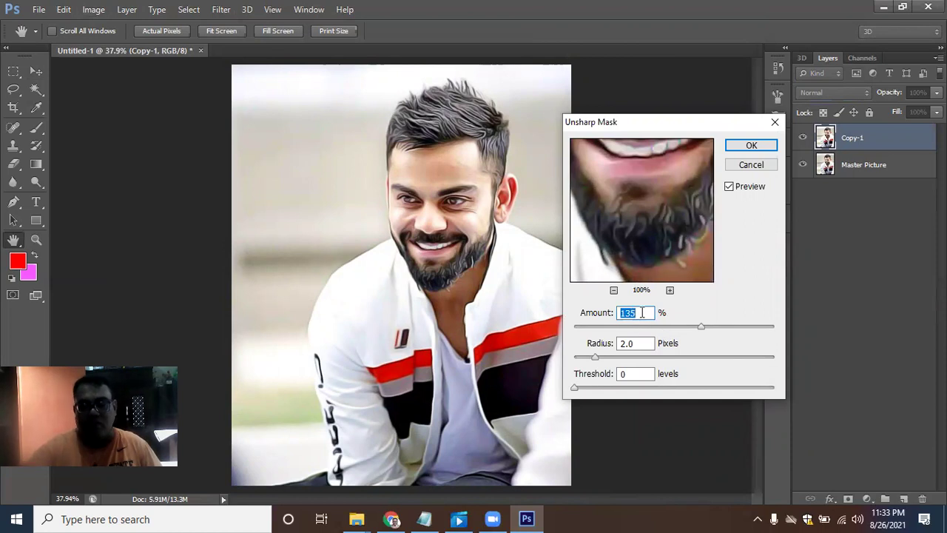
{"action": "type", "text": "99"}
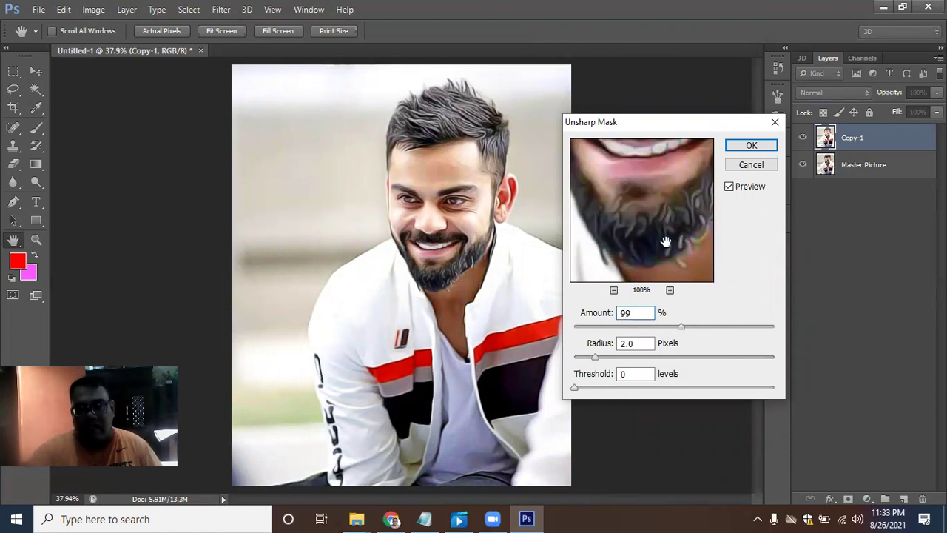
{"action": "mouse_move", "coordinate": [652, 205]}
{"action": "left_mouse_down"}
{"action": "mouse_move", "coordinate": [660, 262]}
{"action": "mouse_move", "coordinate": [646, 218]}
{"action": "mouse_move", "coordinate": [639, 267]}
{"action": "left_mouse_up"}
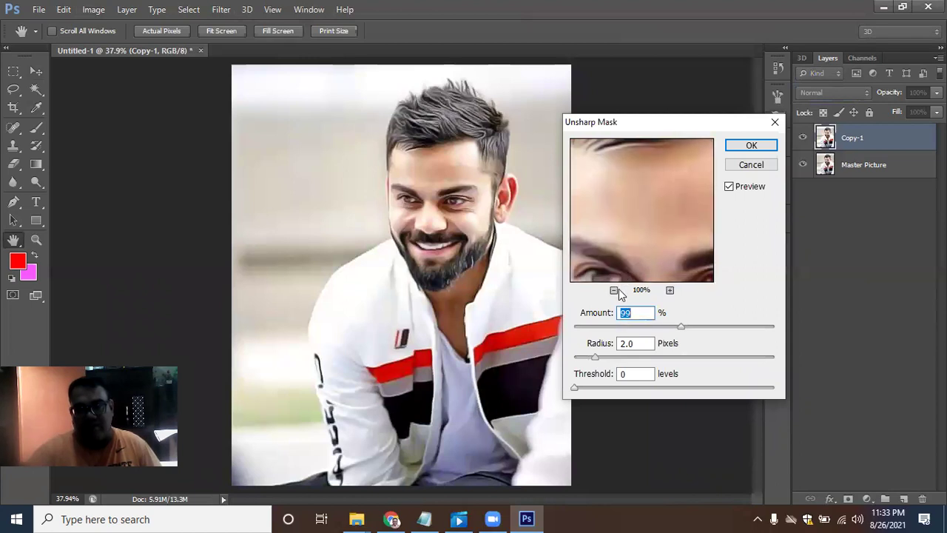
{"action": "left_click", "coordinate": [614, 290]}
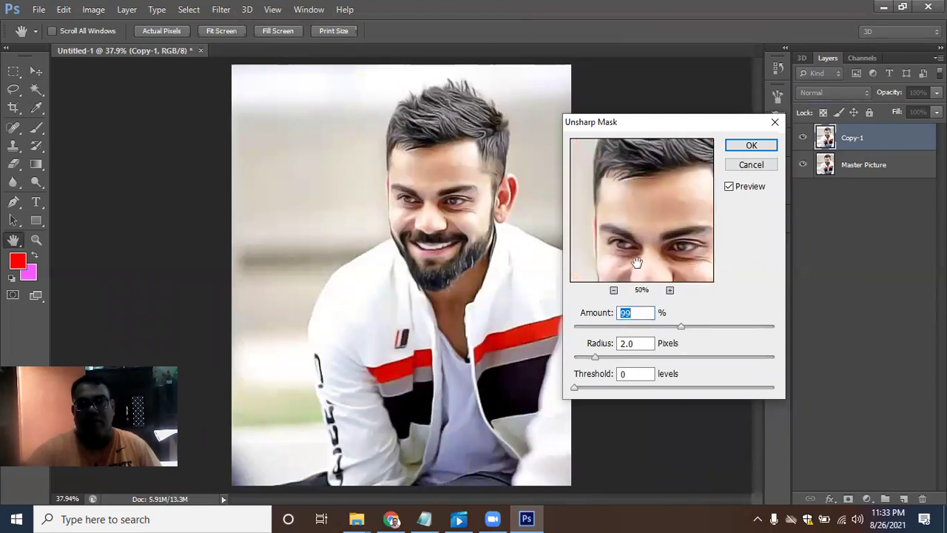
{"action": "left_click_drag", "start_coordinate": [651, 232], "coordinate": [644, 271]}
{"action": "mouse_move", "coordinate": [639, 218]}
{"action": "left_mouse_down"}
{"action": "mouse_move", "coordinate": [649, 249]}
{"action": "mouse_move", "coordinate": [661, 213]}
{"action": "mouse_move", "coordinate": [669, 235]}
{"action": "left_mouse_up"}
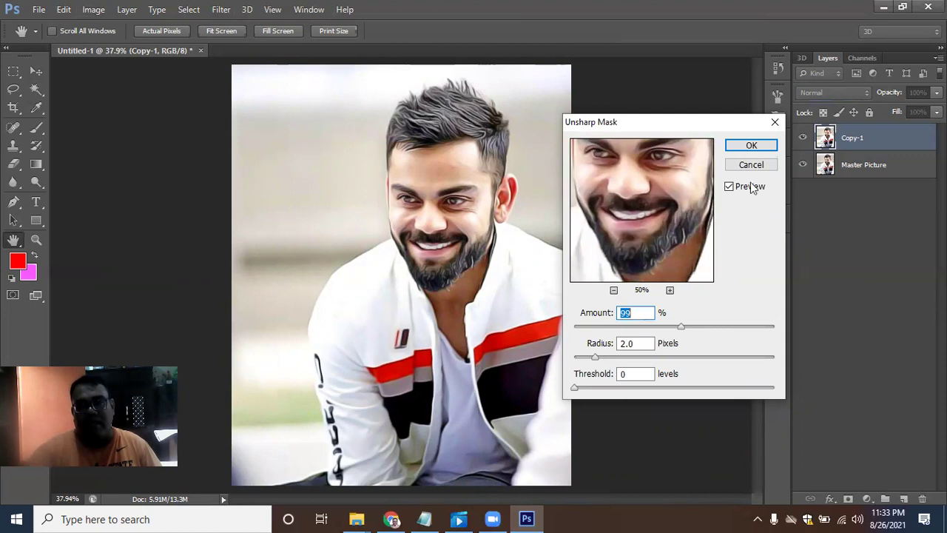
{"action": "left_click", "coordinate": [752, 145]}
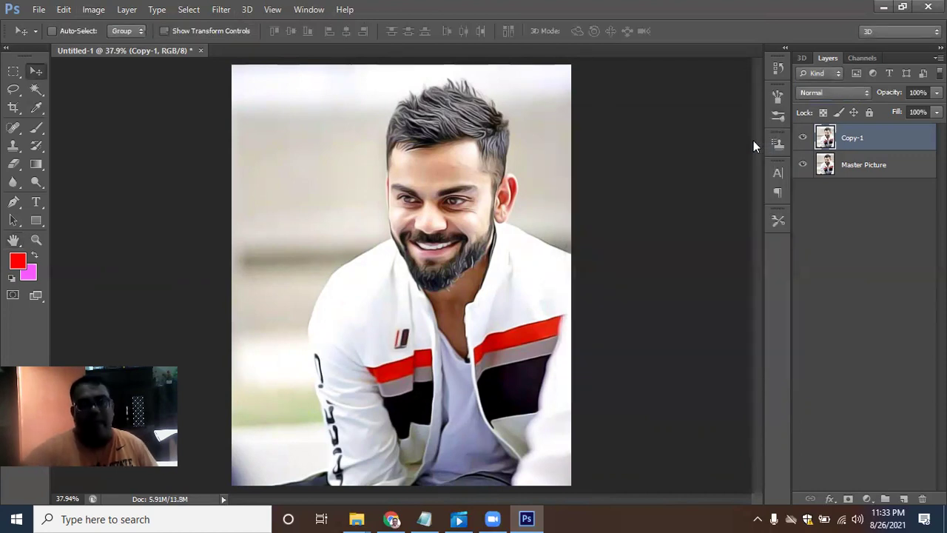
Duplicate the Copy-1 layer as a new layer named Copy-2
{"action": "right_click", "coordinate": [876, 139]}
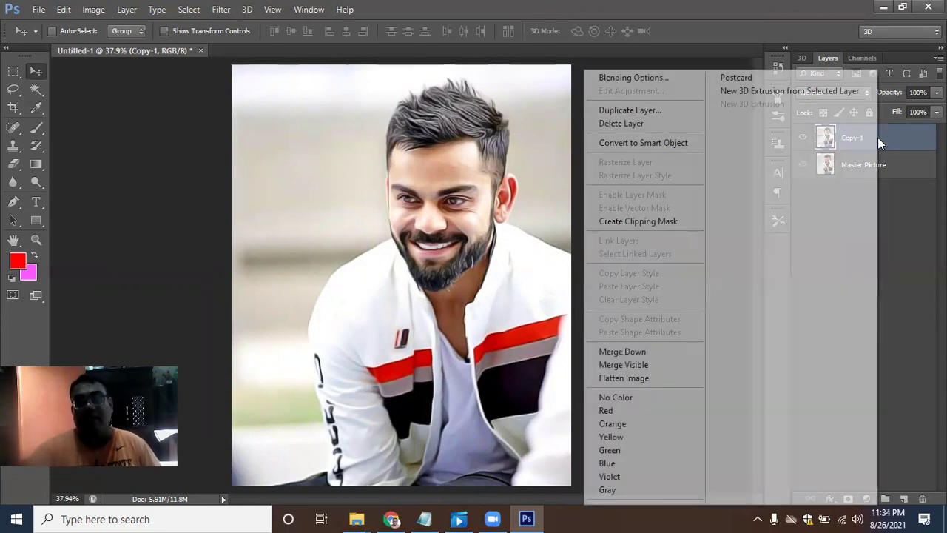
{"action": "left_click", "coordinate": [635, 110]}
{"action": "key", "text": "End"}
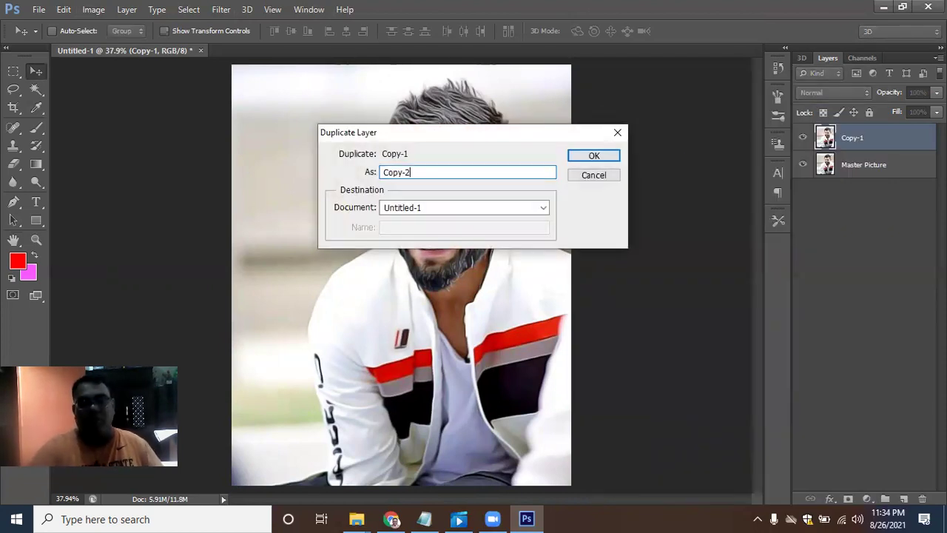
{"action": "key", "text": "Return"}
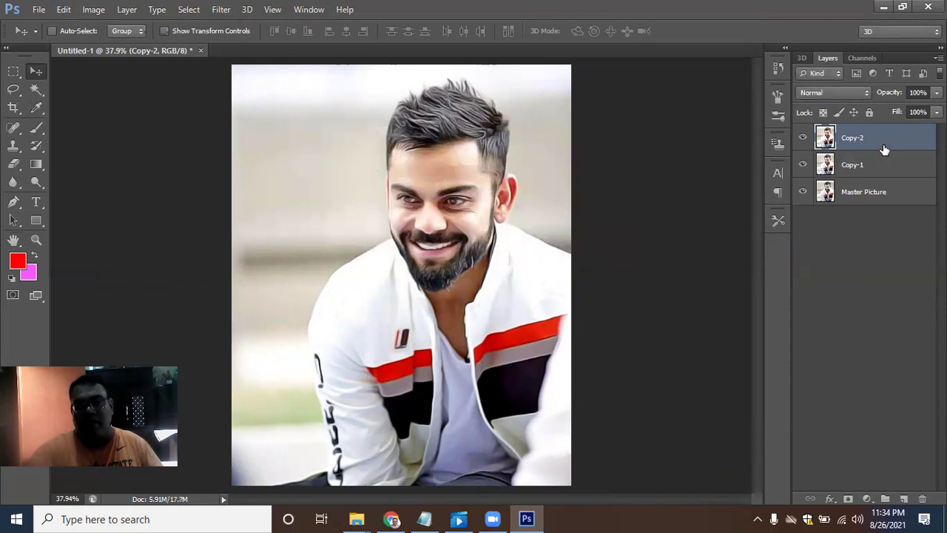
{"action": "left_click", "coordinate": [221, 10]}
{"action": "mouse_move", "coordinate": [270, 202]}
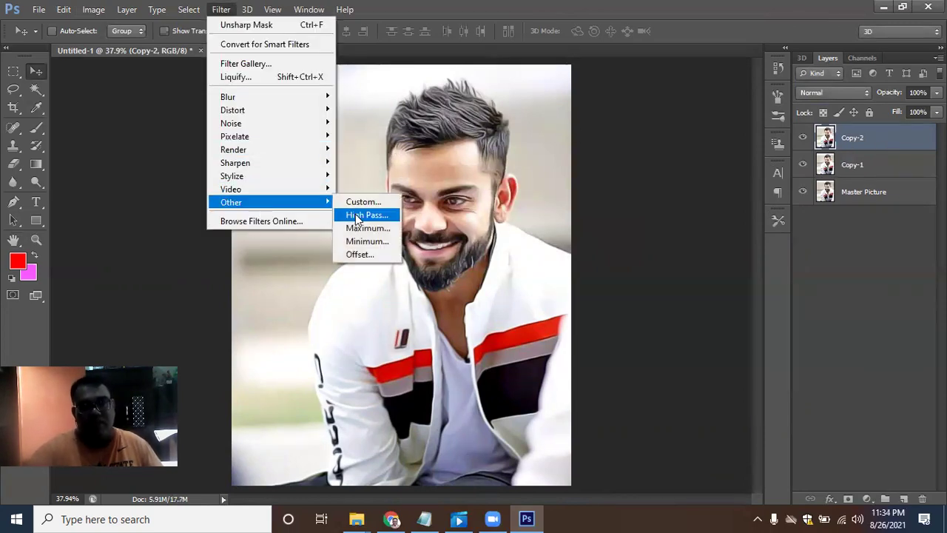
Apply a High Pass filter with a 2-pixel radius to Copy-2
{"action": "left_click", "coordinate": [358, 216]}
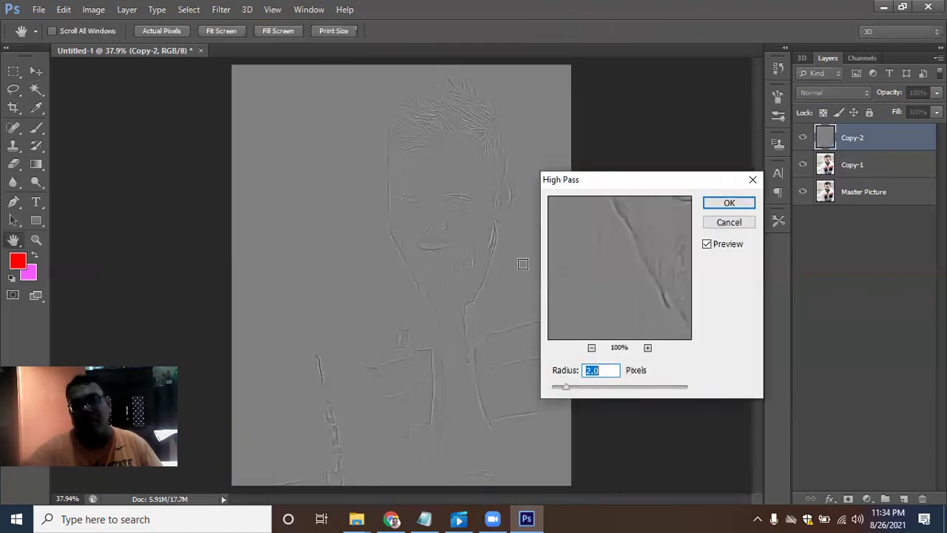
{"action": "left_click", "coordinate": [741, 205]}
{"action": "key", "text": "v"}
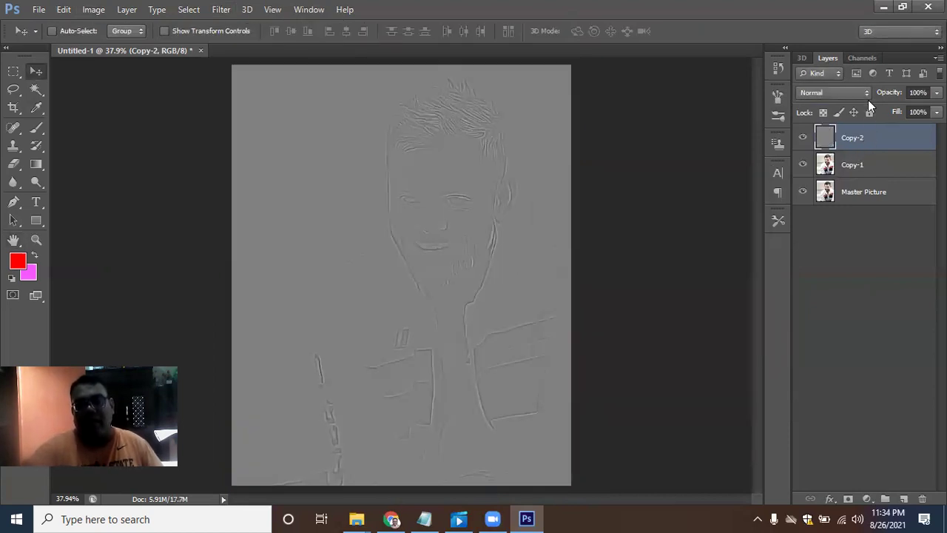
Set Copy-2 to Overlay and stamp all visible layers into a new Layer 1
{"action": "left_click", "coordinate": [867, 93]}
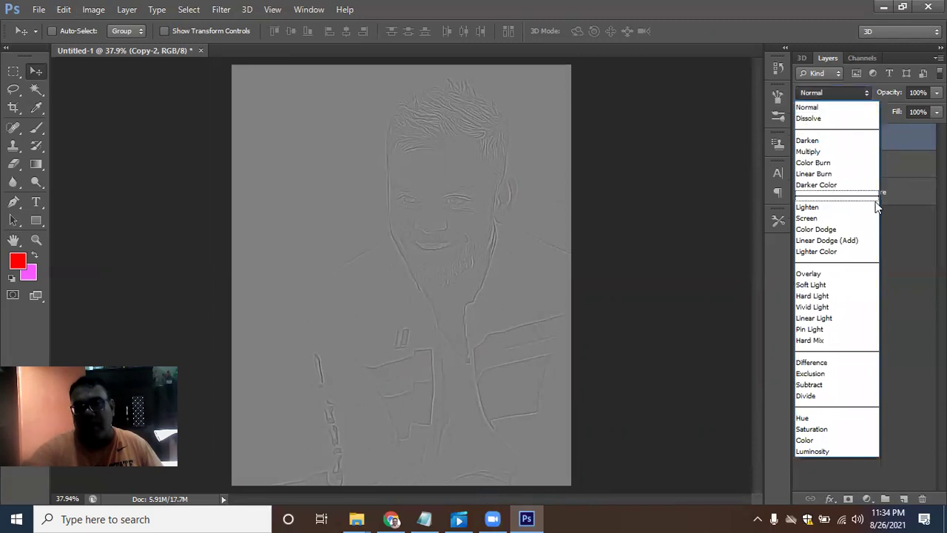
{"action": "left_click", "coordinate": [855, 276]}
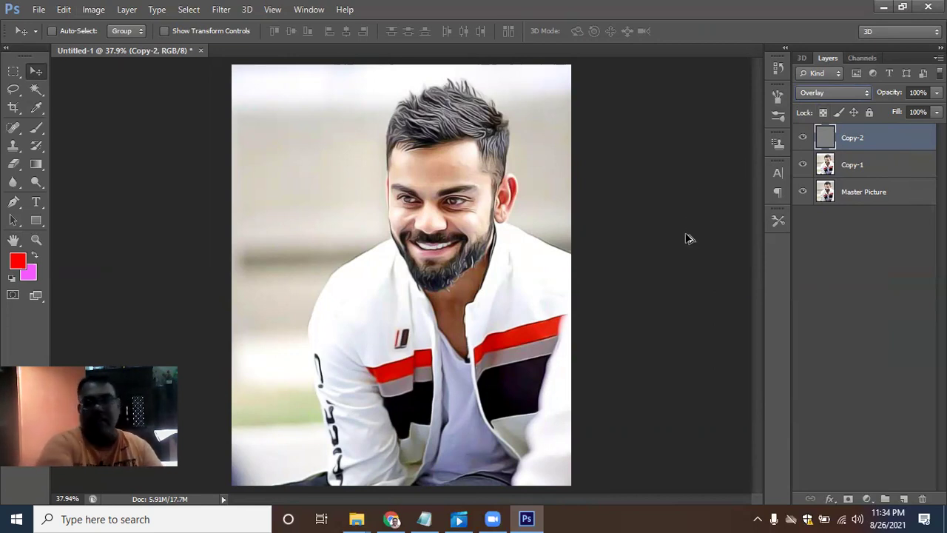
{"action": "key", "text": "ctrl+shift+alt+e"}
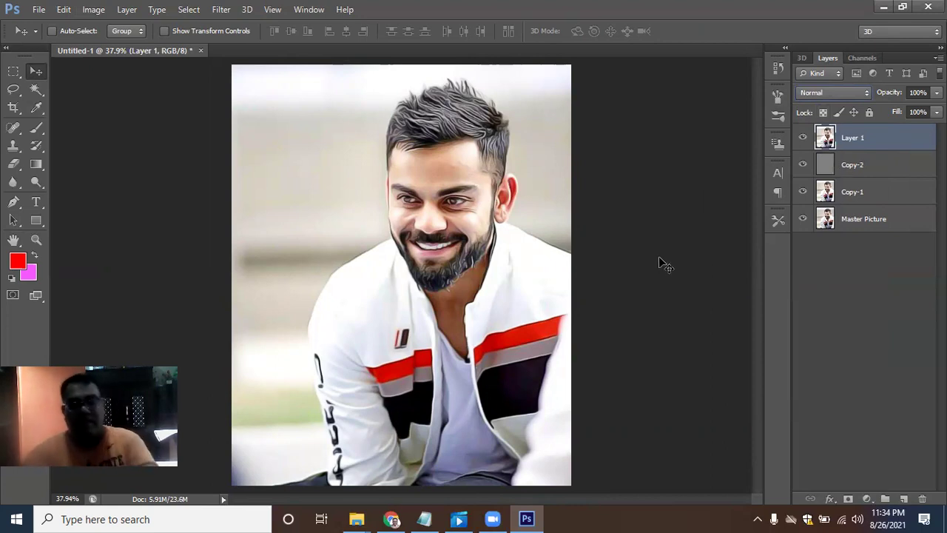
{"action": "key", "text": "ctrl+plus"}
{"action": "key", "text": "ctrl+plus"}
{"action": "key", "text": "ctrl+plus"}
{"action": "key", "text": "ctrl+plus"}
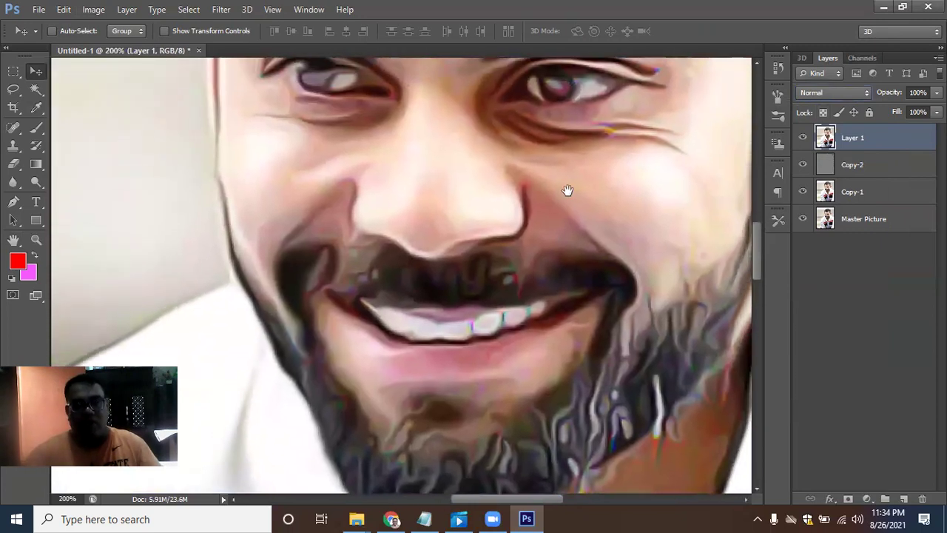
{"action": "mouse_move", "coordinate": [567, 190]}
{"action": "left_mouse_down"}
{"action": "mouse_move", "coordinate": [540, 309]}
{"action": "mouse_move", "coordinate": [528, 290]}
{"action": "left_mouse_up"}
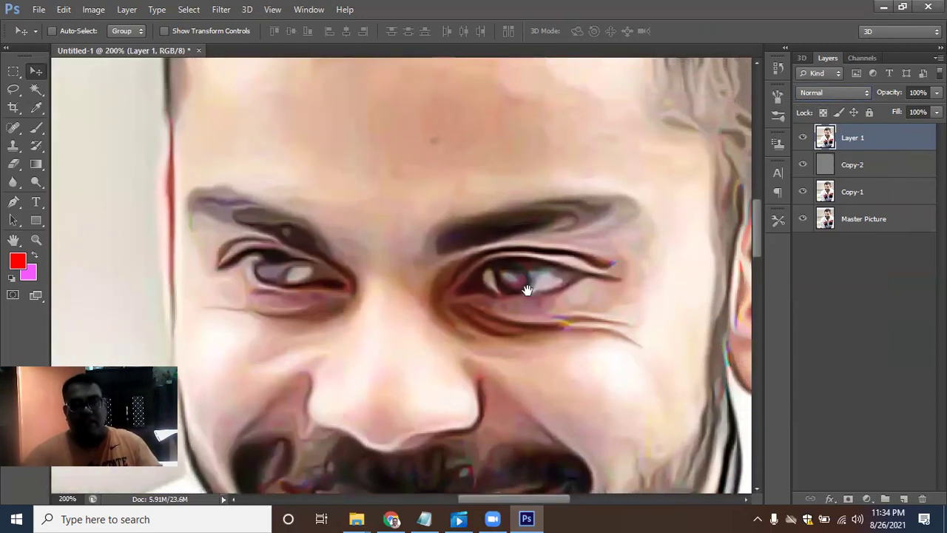
{"action": "scroll", "coordinate": [527, 289], "scroll_direction": "up", "scroll_amount": 3}
{"action": "scroll", "coordinate": [533, 234], "scroll_direction": "up", "scroll_amount": 2}
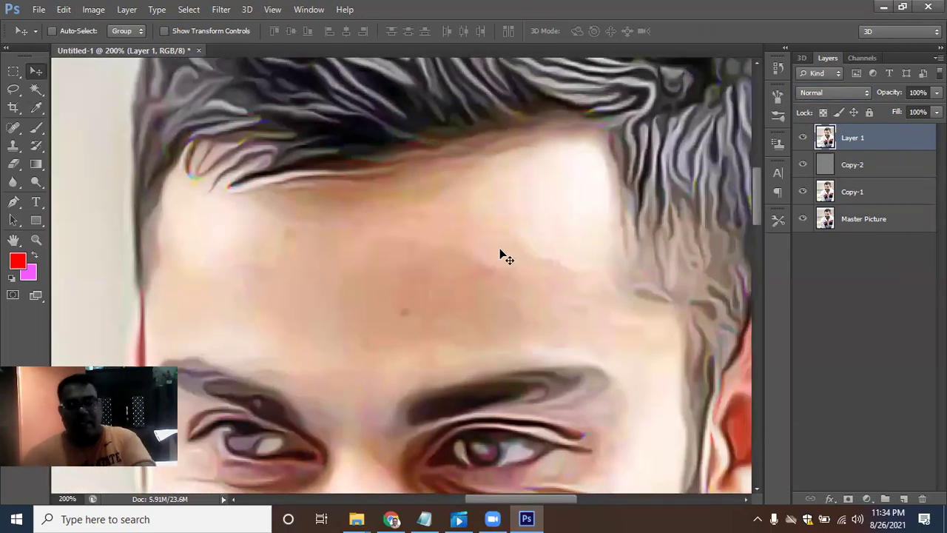
{"action": "key", "text": "ctrl+0"}
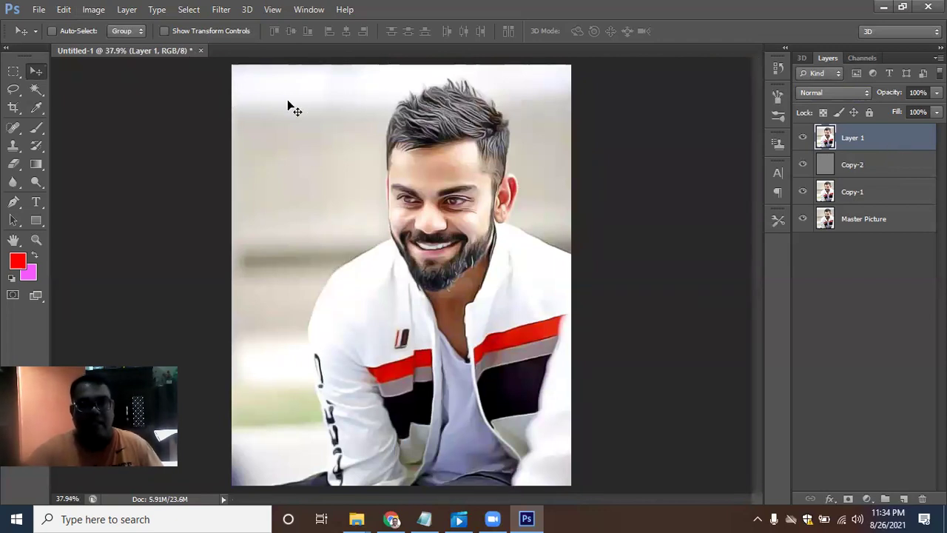
Zoom to 100% on the face and apply Auto Tone to Layer 1
{"action": "key", "text": "ctrl+1"}
{"action": "scroll", "coordinate": [333, 222], "scroll_direction": "up", "scroll_amount": 2}
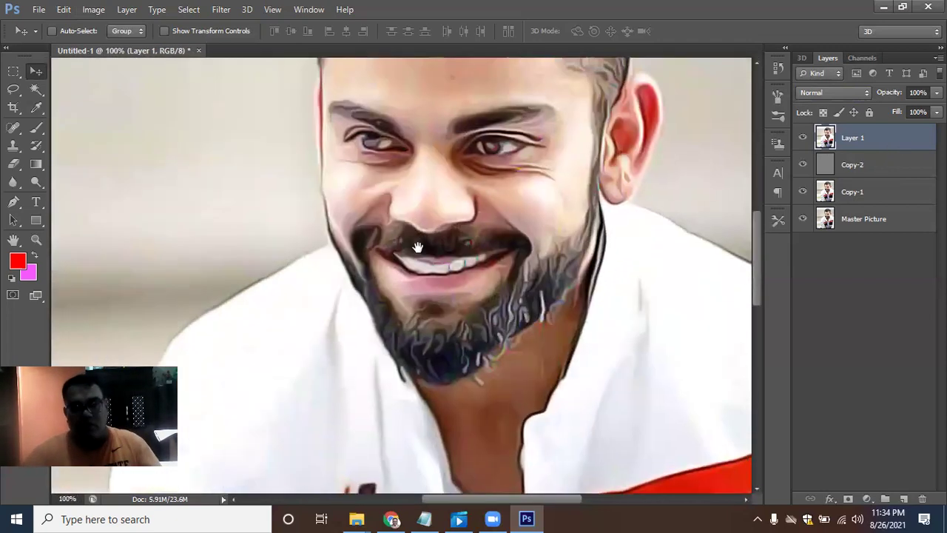
{"action": "left_click", "coordinate": [96, 11]}
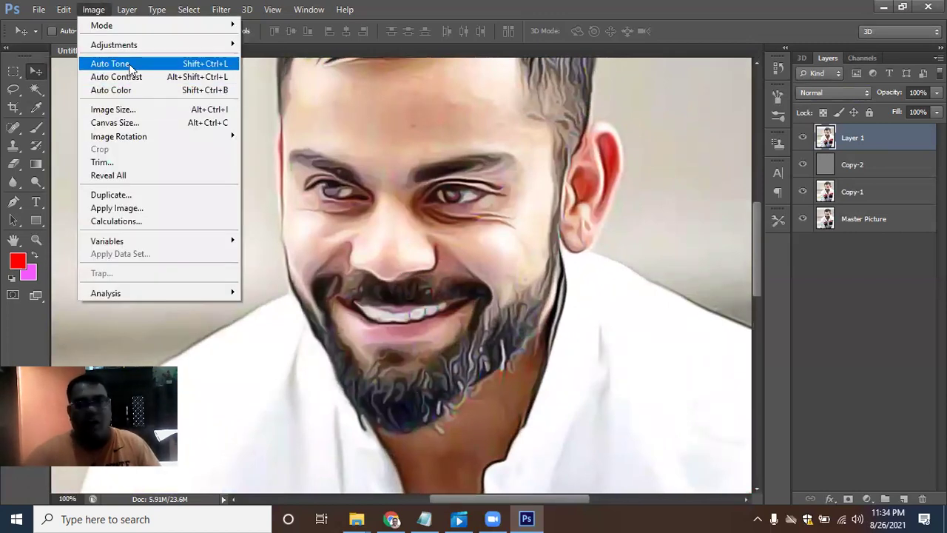
{"action": "left_click", "coordinate": [111, 64]}
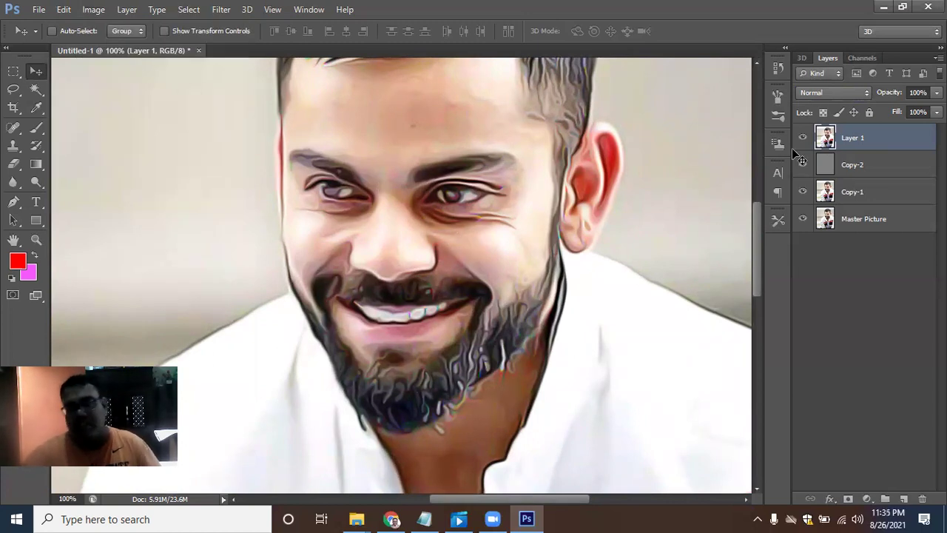
Lower Layer 1's opacity to 44% and zoom out to the whole portrait
{"action": "left_click", "coordinate": [937, 93]}
{"action": "left_click_drag", "start_coordinate": [936, 109], "coordinate": [902, 109]}
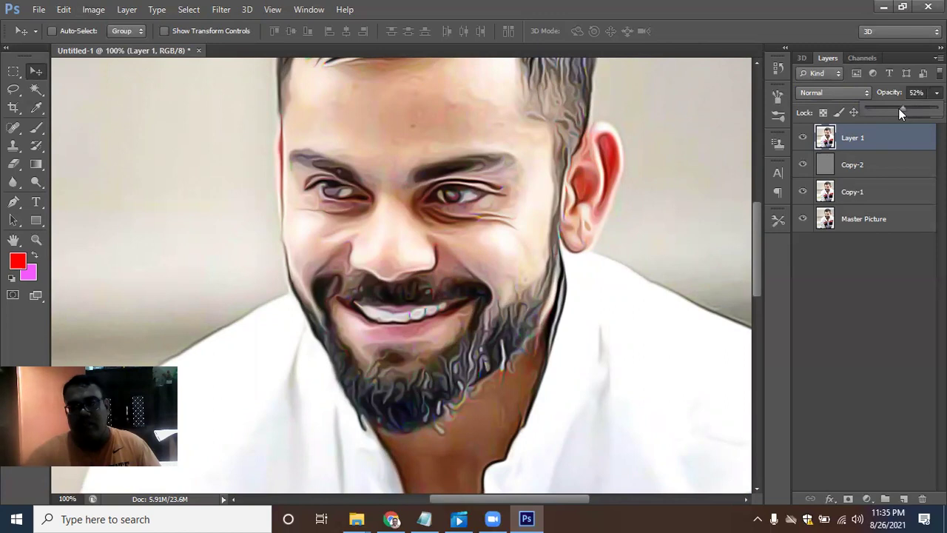
{"action": "left_click", "coordinate": [662, 223]}
{"action": "key", "text": "ctrl+0"}
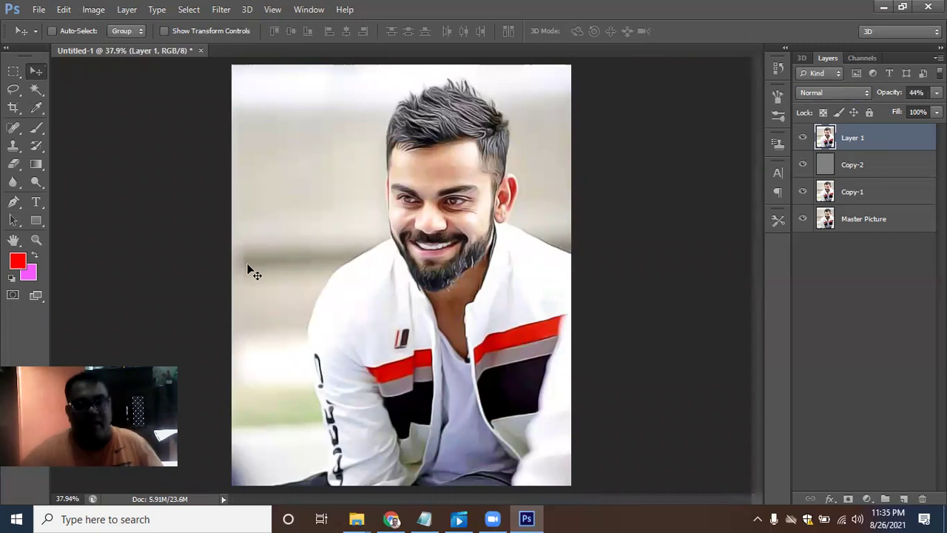
On a new Layer 2, brush one large soft pink wash and one large red wash
{"action": "left_click", "coordinate": [903, 500]}
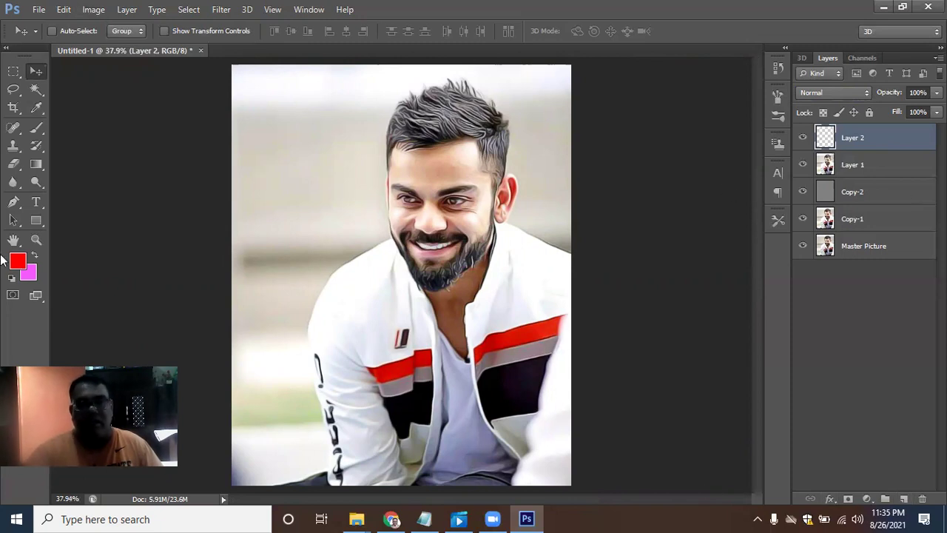
{"action": "left_click", "coordinate": [37, 129]}
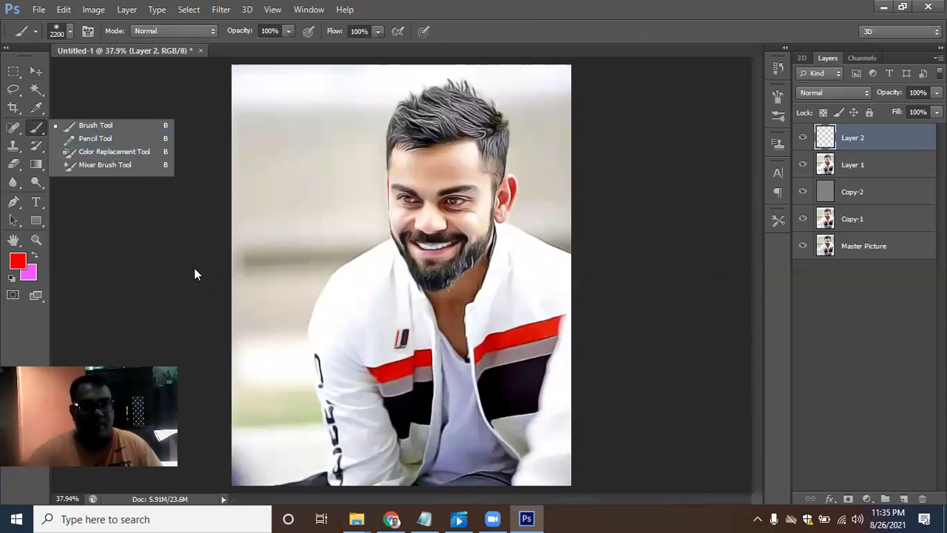
{"action": "key", "text": "x"}
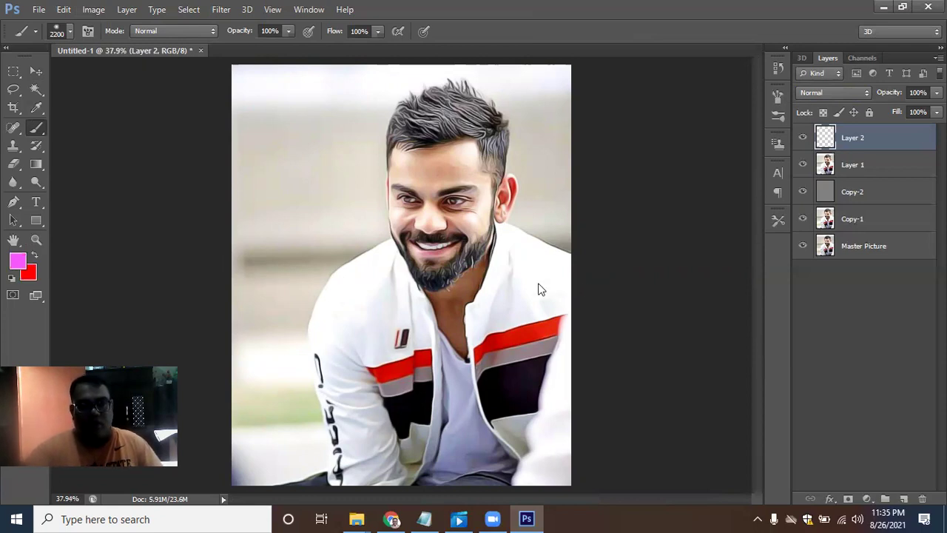
{"action": "left_click", "coordinate": [592, 281]}
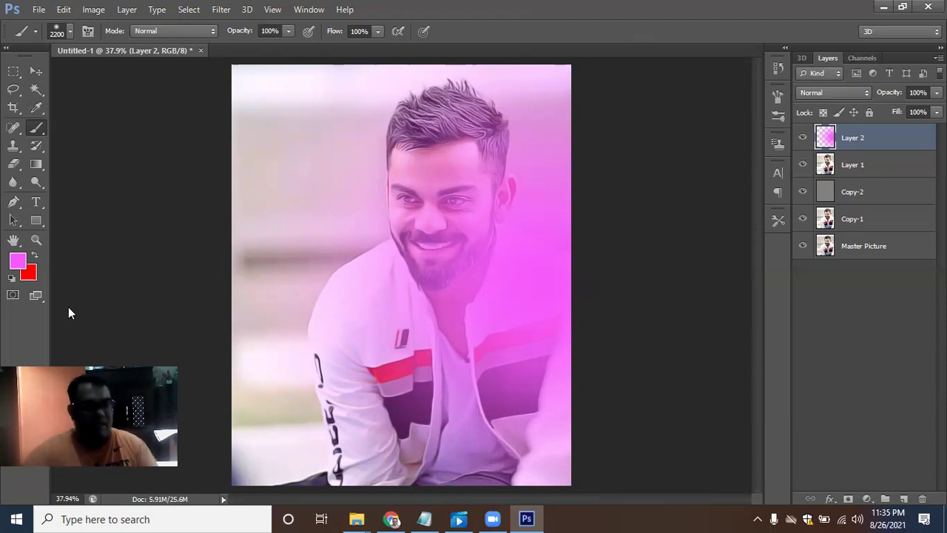
{"action": "key", "text": "x"}
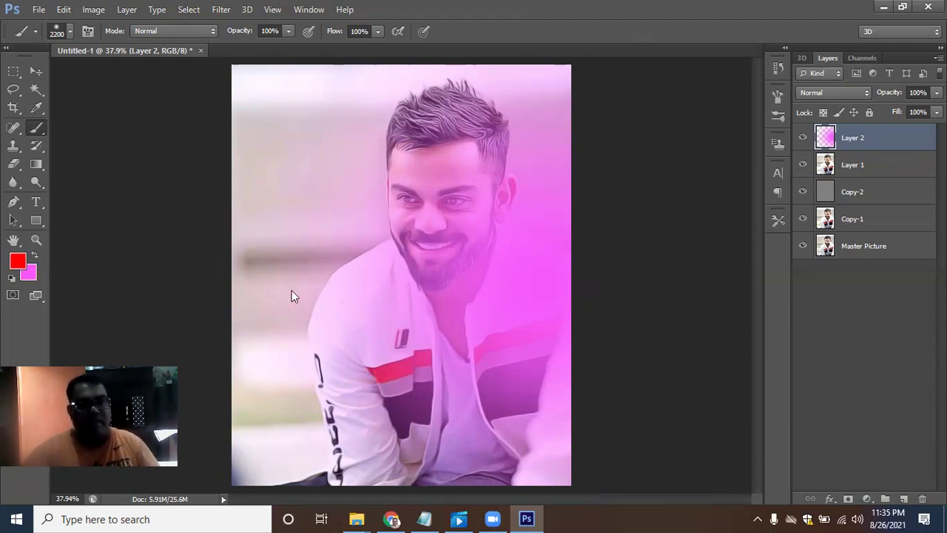
{"action": "left_click", "coordinate": [395, 322]}
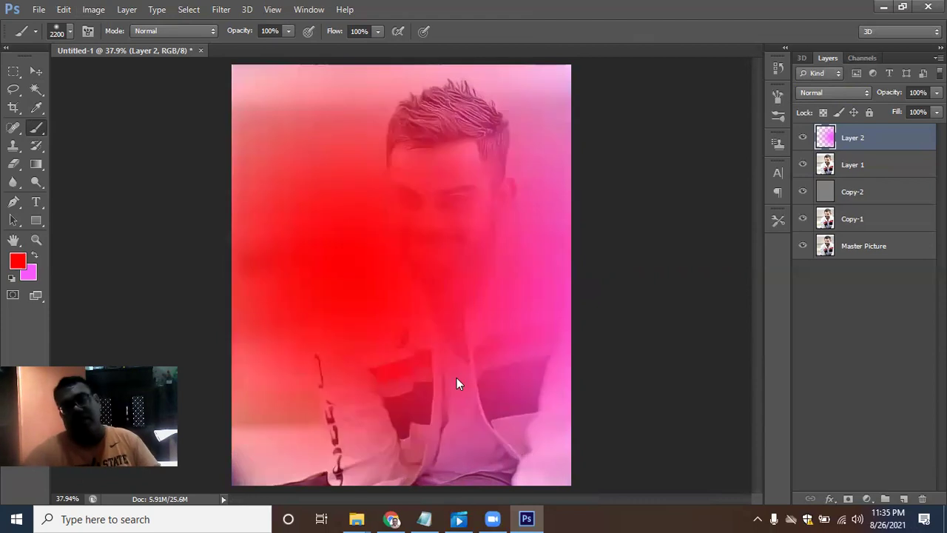
Set Layer 2's blend mode to Overlay with 40% opacity
{"action": "left_click", "coordinate": [866, 93]}
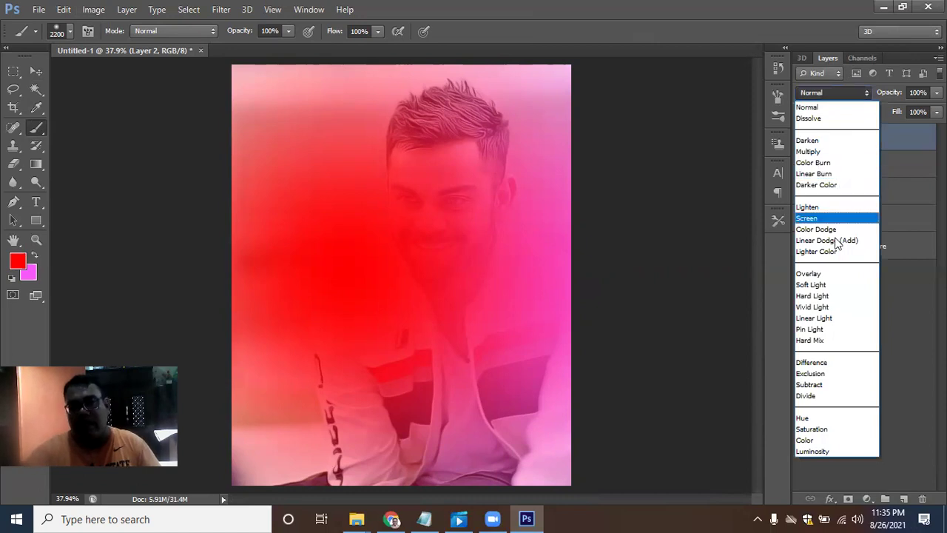
{"action": "left_click", "coordinate": [833, 273]}
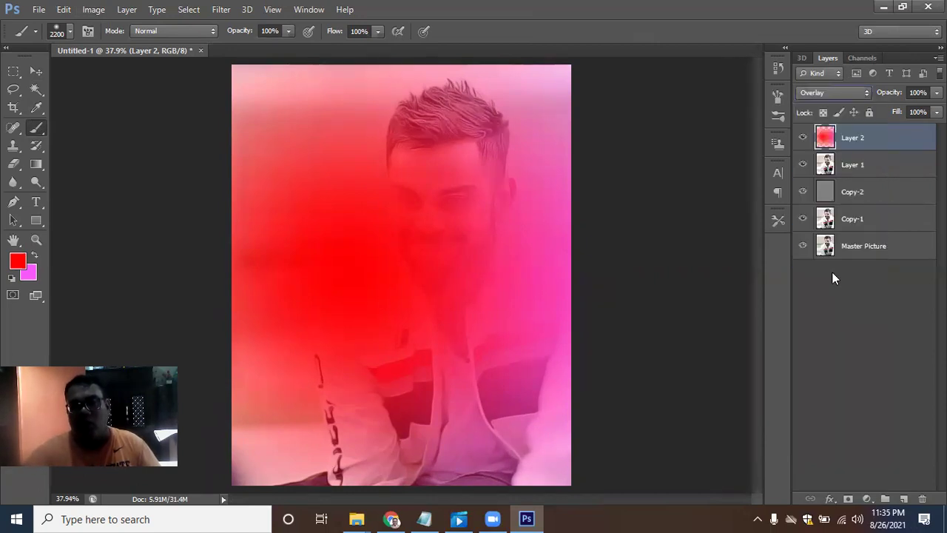
{"action": "left_click", "coordinate": [937, 93]}
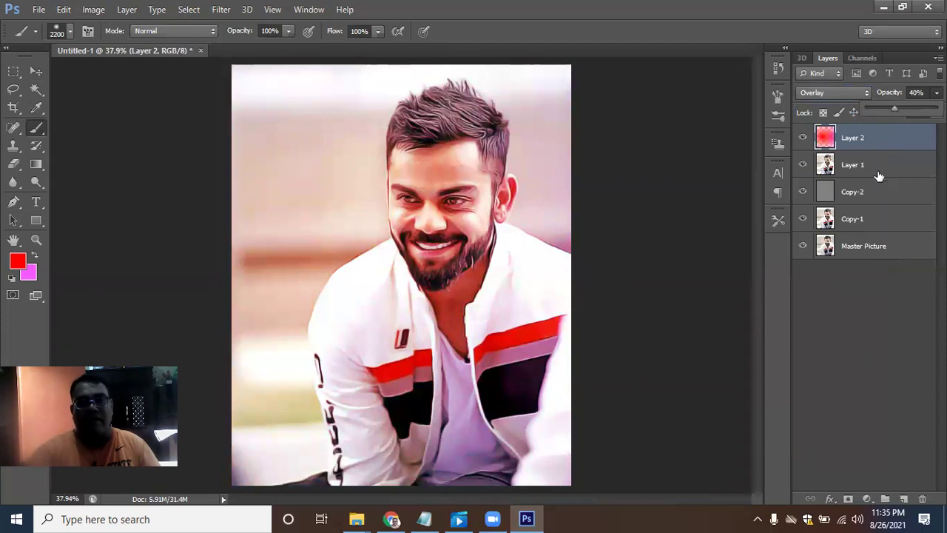
{"action": "left_click", "coordinate": [817, 337]}
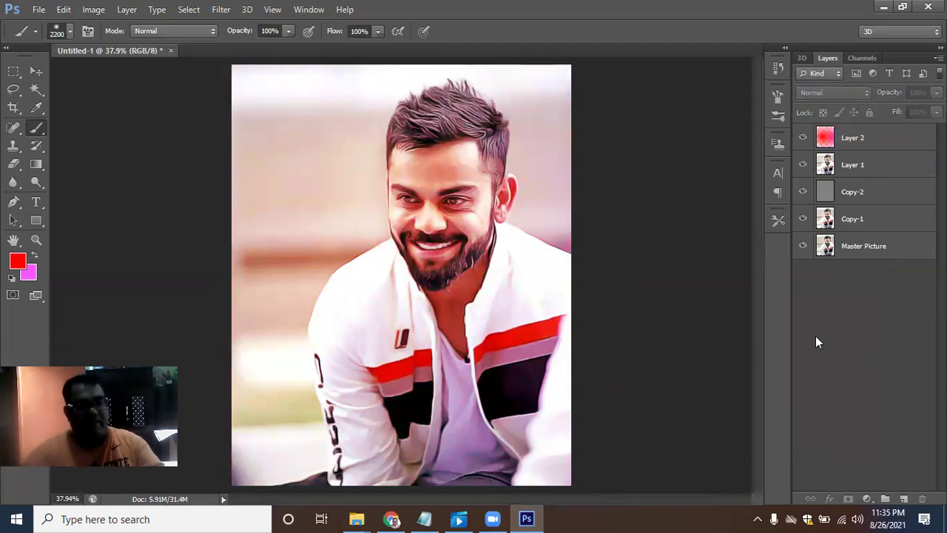
{"action": "key", "text": "Tab"}
{"action": "key", "text": "f"}
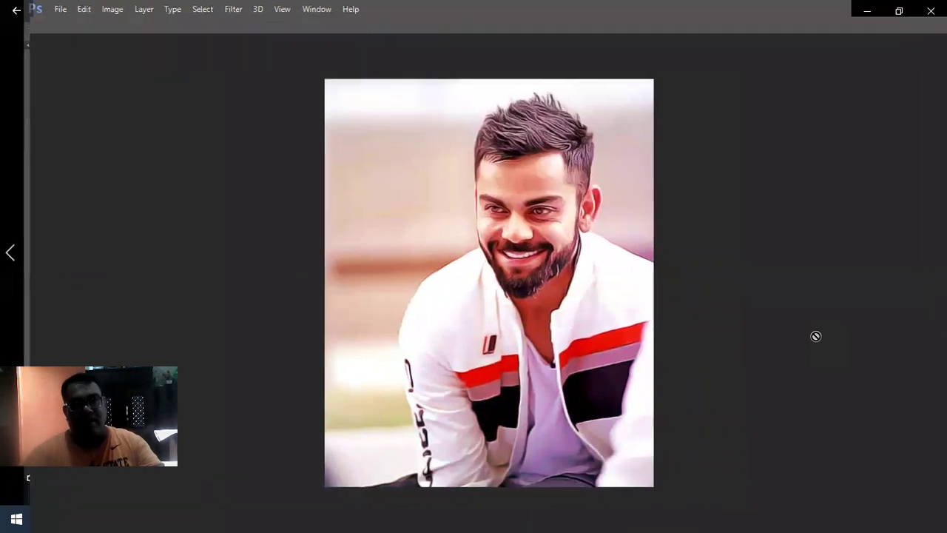
{"action": "key", "text": "f"}
{"action": "key", "text": "f"}
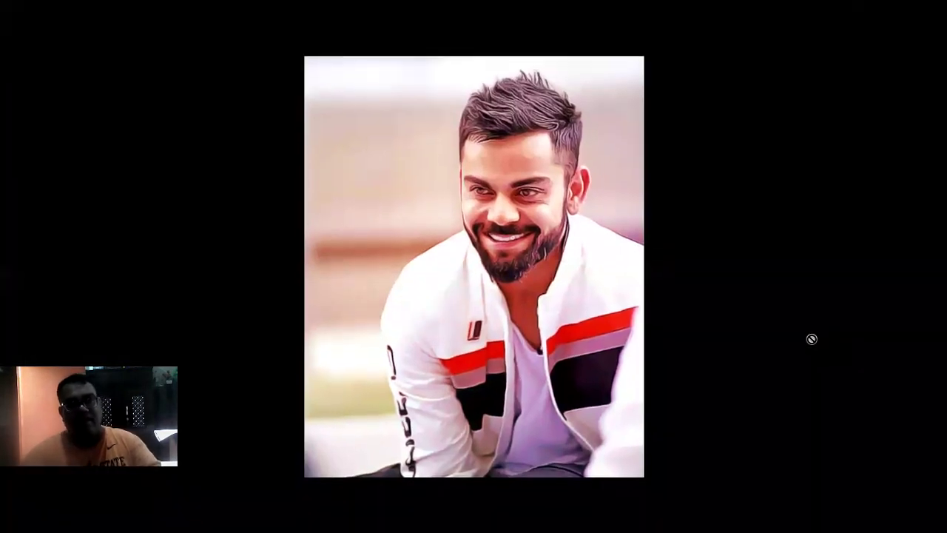
{"action": "key", "text": "ctrl+plus"}
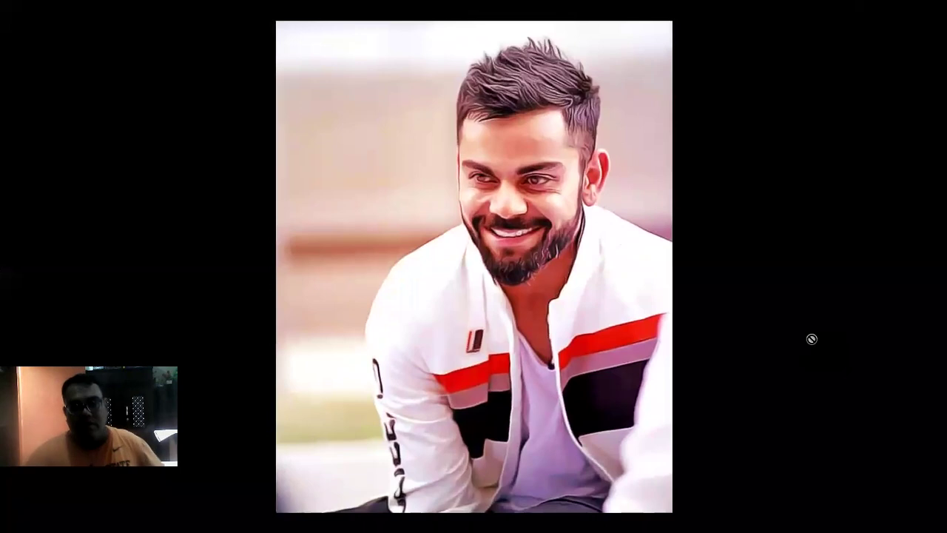
{"action": "key", "text": "ctrl+plus"}
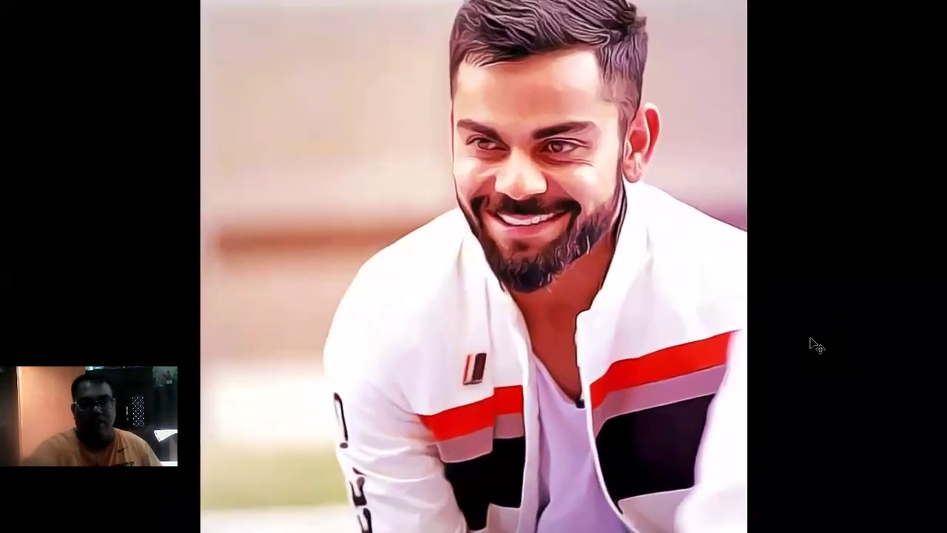
{"action": "key", "text": "ctrl+plus"}
{"action": "key", "text": "ctrl+plus"}
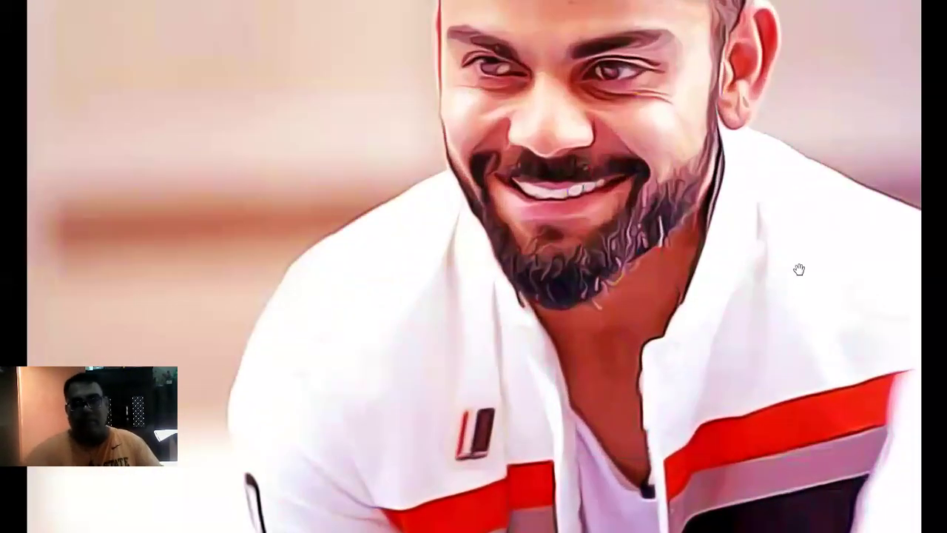
{"action": "left_click_drag", "start_coordinate": [799, 270], "coordinate": [644, 410]}
{"action": "key", "text": "F7"}
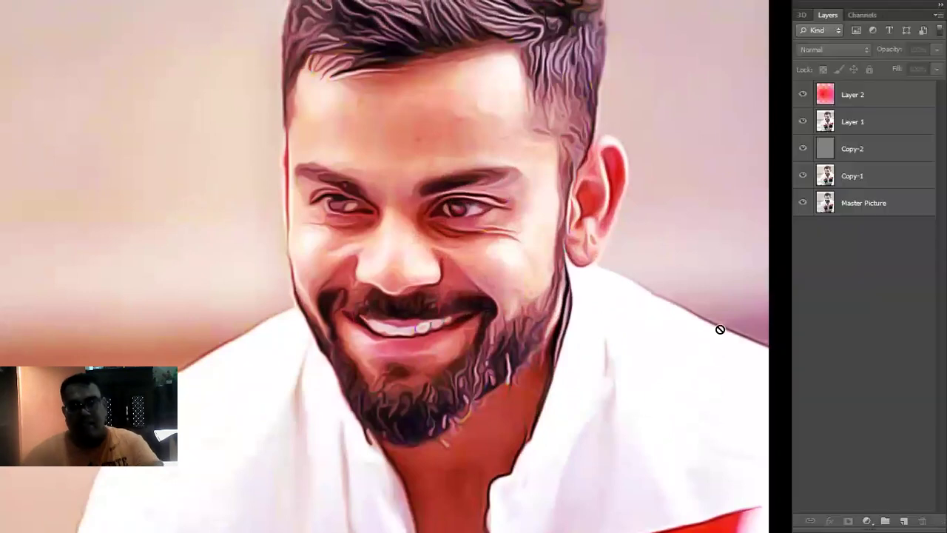
{"action": "left_click", "coordinate": [802, 94]}
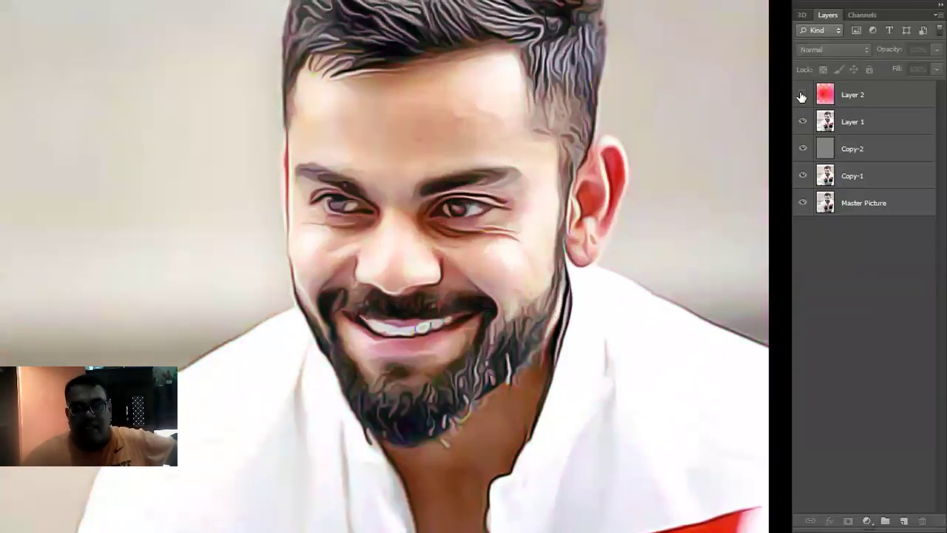
{"action": "left_click", "coordinate": [803, 149]}
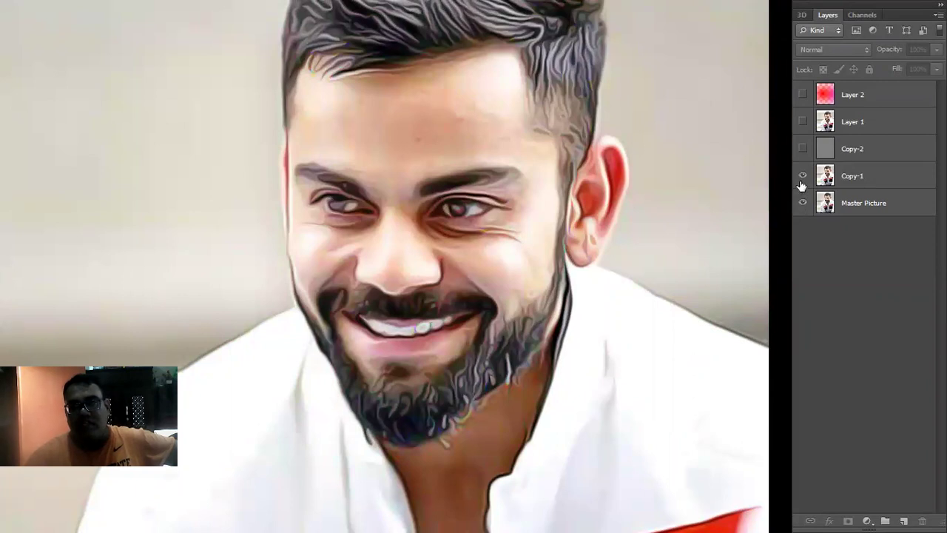
{"action": "left_click", "coordinate": [803, 176]}
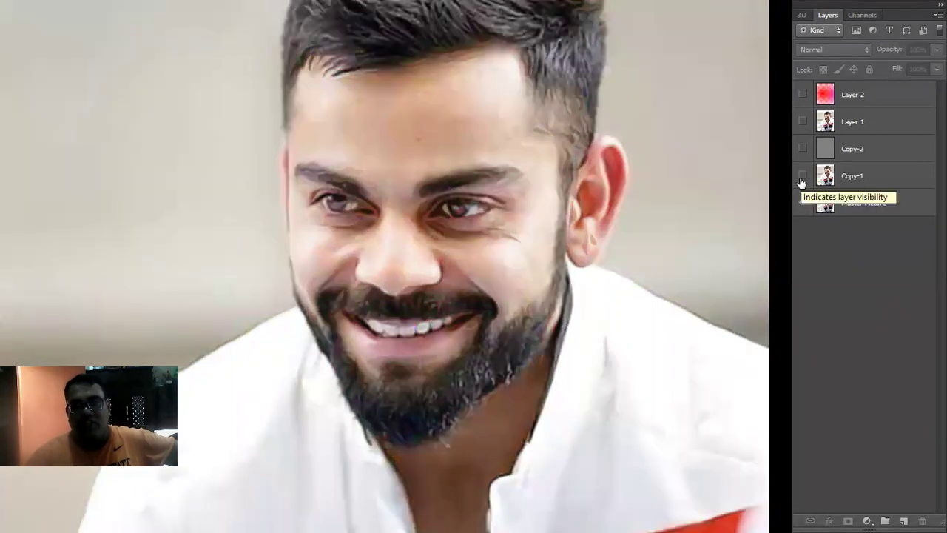
{"action": "left_click", "coordinate": [803, 177]}
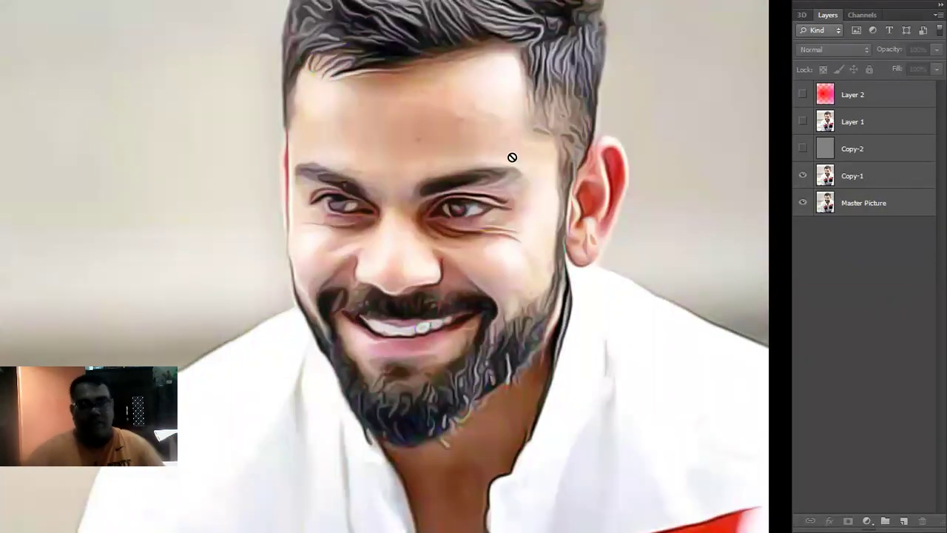
{"action": "mouse_move", "coordinate": [509, 154]}
{"action": "left_mouse_down"}
{"action": "mouse_move", "coordinate": [512, 270]}
{"action": "mouse_move", "coordinate": [501, 228]}
{"action": "left_mouse_up"}
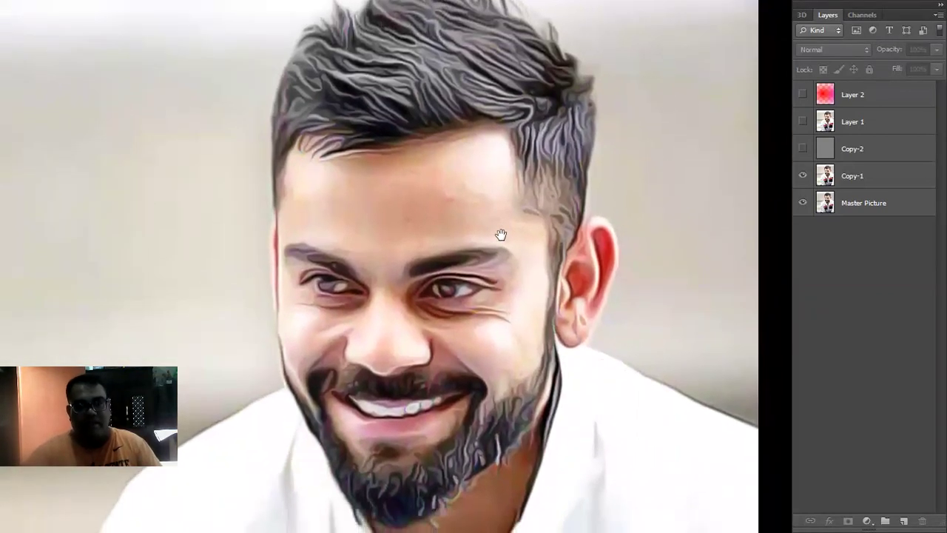
{"action": "left_click", "coordinate": [803, 149]}
{"action": "left_click", "coordinate": [803, 121]}
{"action": "left_click", "coordinate": [803, 95]}
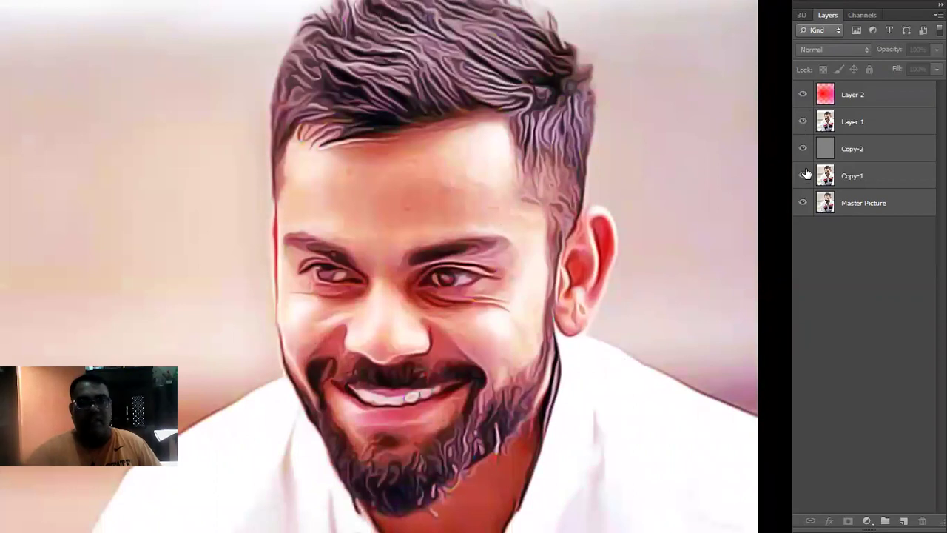
{"action": "key", "text": "ctrl+0"}
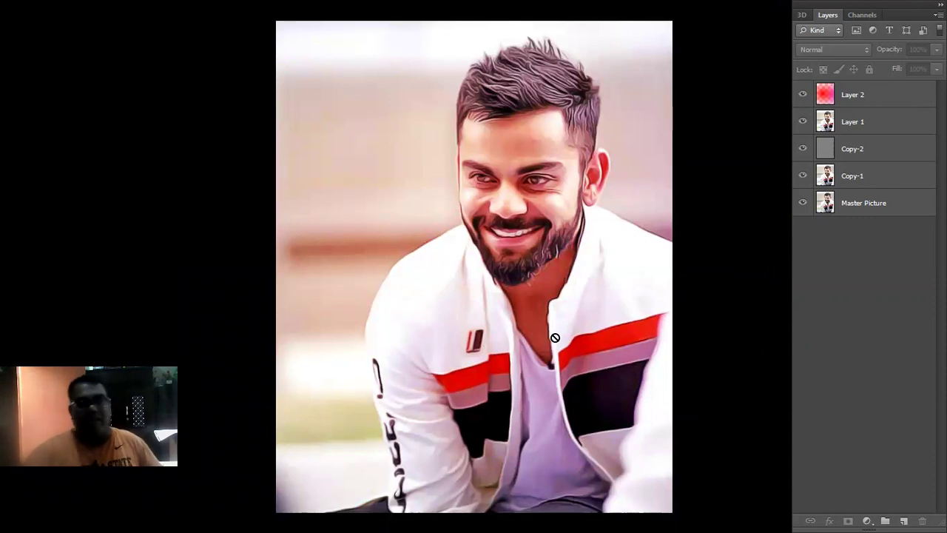
{"action": "key", "text": "ctrl+plus"}
{"action": "key", "text": "ctrl+plus"}
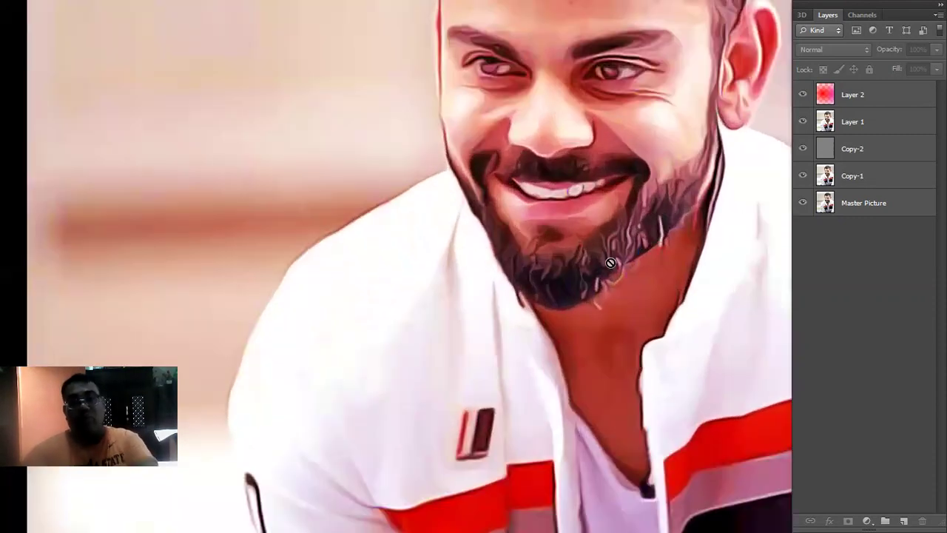
{"action": "left_click_drag", "start_coordinate": [643, 185], "coordinate": [510, 382]}
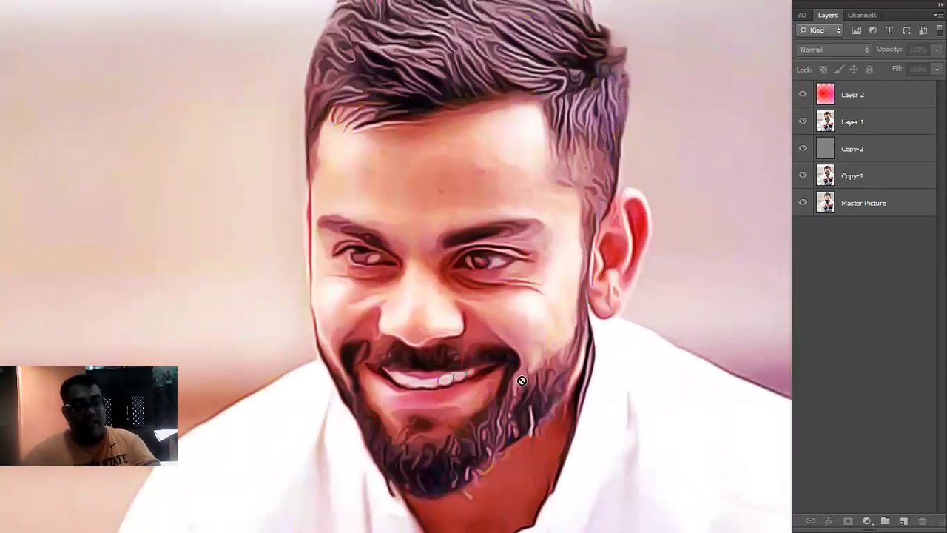
{"action": "key", "text": "f"}
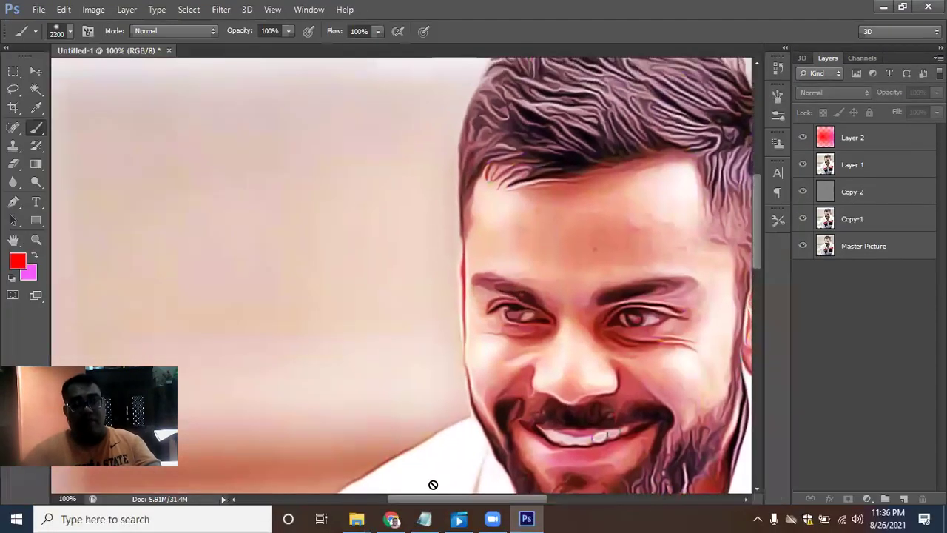
{"action": "left_click", "coordinate": [459, 518]}
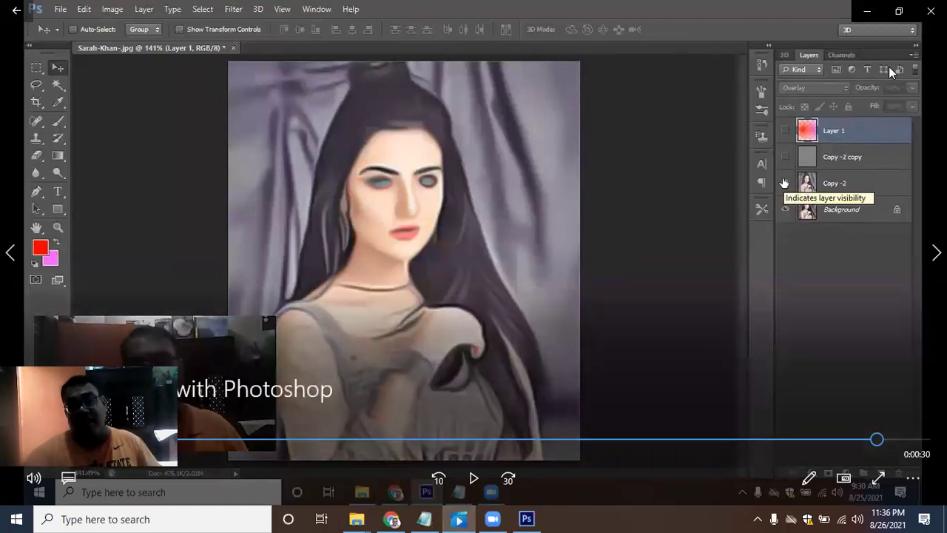
{"action": "left_click", "coordinate": [866, 16]}
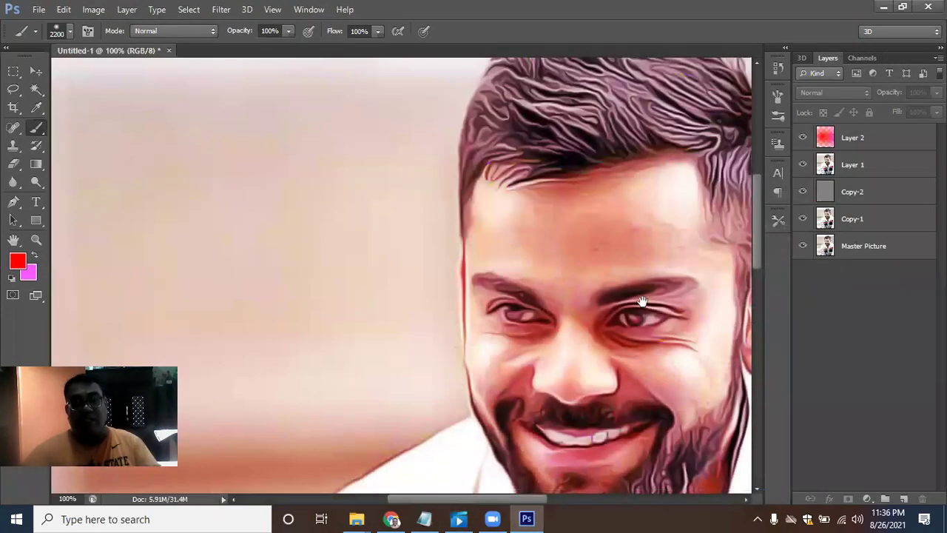
{"action": "left_click_drag", "start_coordinate": [643, 301], "coordinate": [483, 315]}
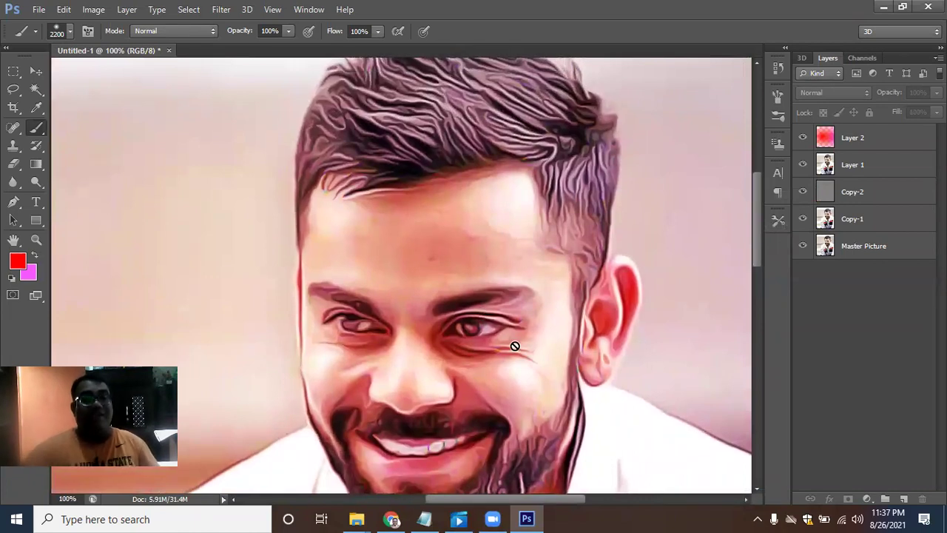